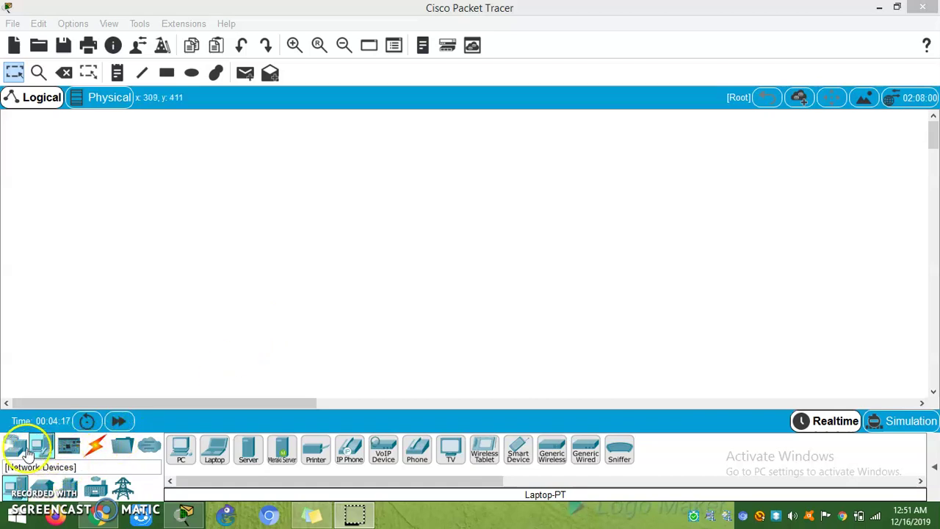
Step: Place three 2960 switches in a triangle on the logical workspace, with Switch1 above and between Switch0 and Switch2
left_click(15, 445)
left_click(180, 433)
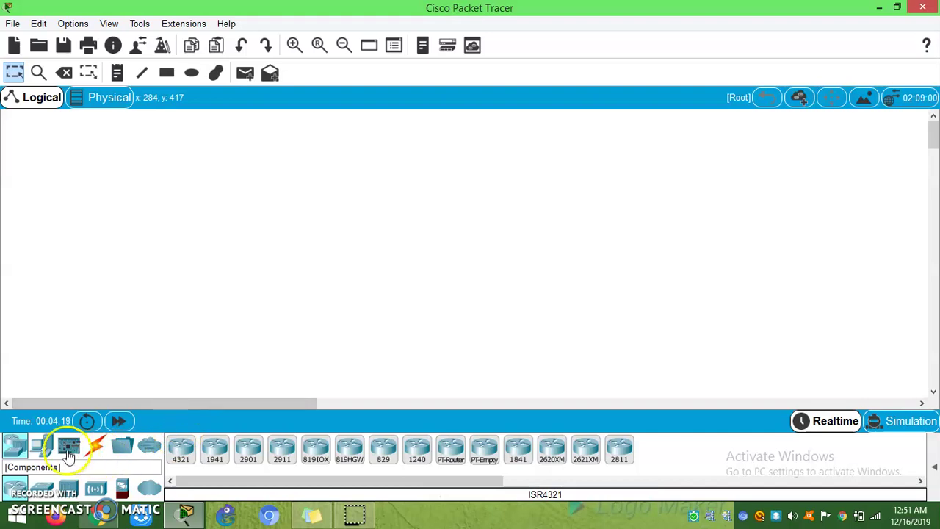
left_click(42, 488)
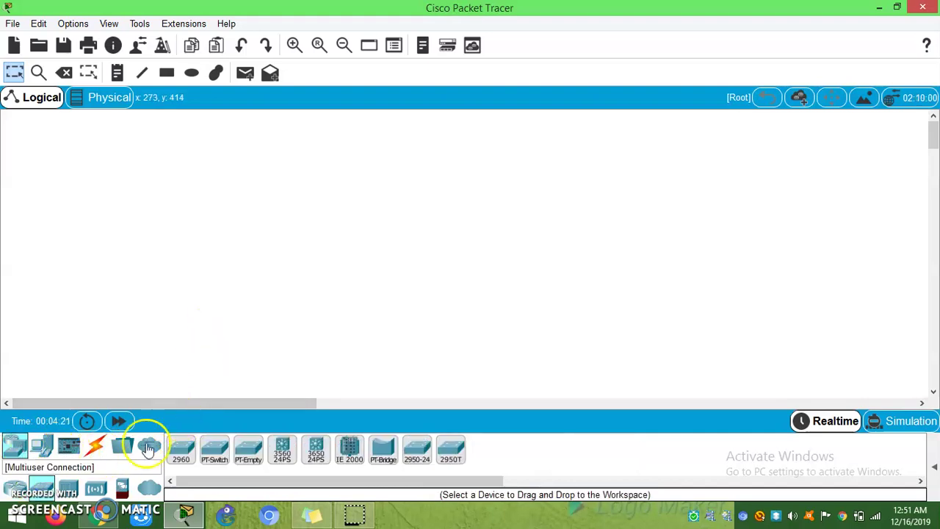
left_click_drag(205, 323, 170, 270)
left_click(42, 488)
left_click_drag(181, 450, 295, 163)
left_click_drag(181, 449, 432, 255)
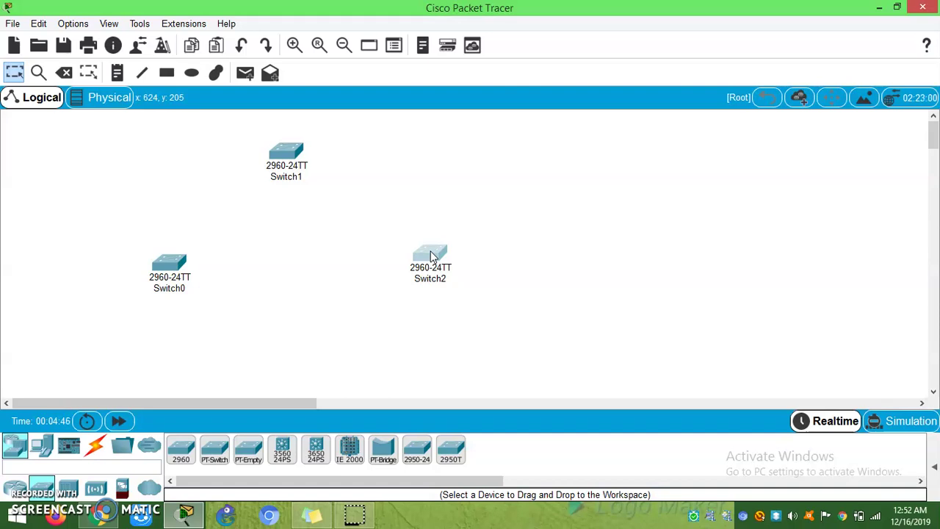
Step: Cable Switch0 to Switch1 and Switch1 to Switch2 using the automatically chosen connection type
left_click(96, 446)
left_click(180, 450)
left_click(171, 262)
left_click(285, 156)
left_click(180, 448)
left_click(292, 150)
left_click(427, 253)
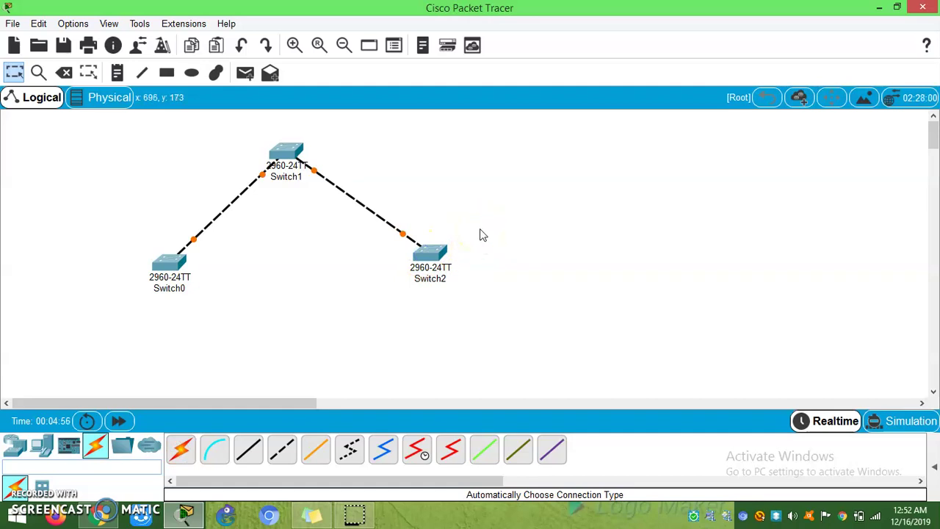
left_click_drag(288, 156, 291, 155)
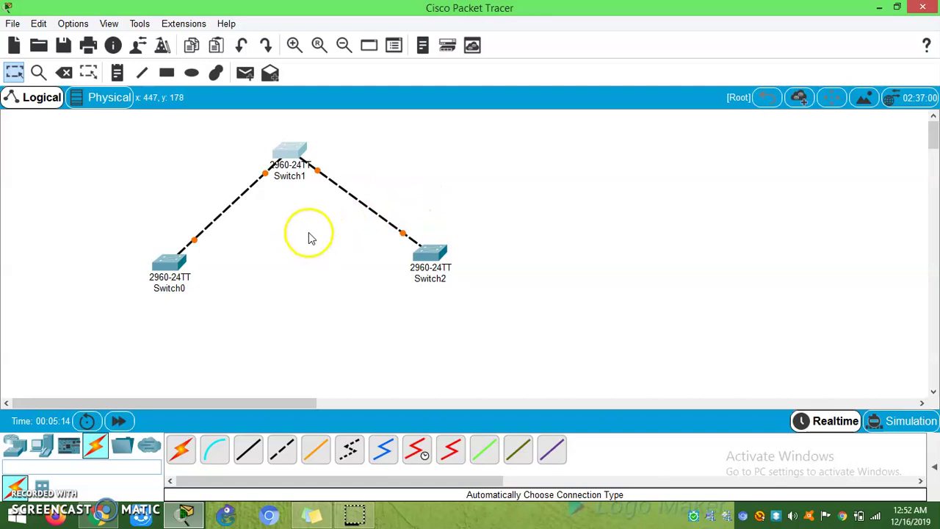
Step: Show the port labels on Switch1's links and open Switch1's command line interface in a maximized window
mouse_move(265, 176)
mouse_move(312, 169)
left_click(297, 150)
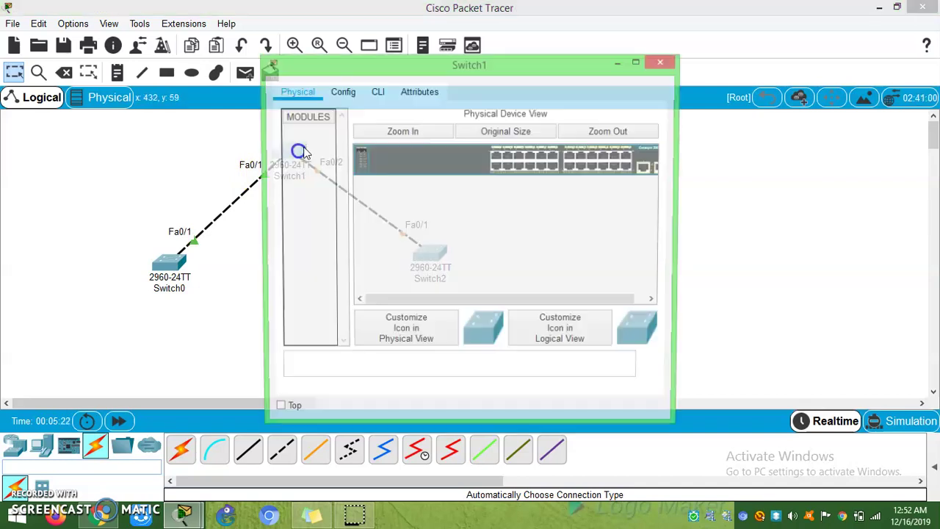
left_click(378, 91)
left_click(638, 61)
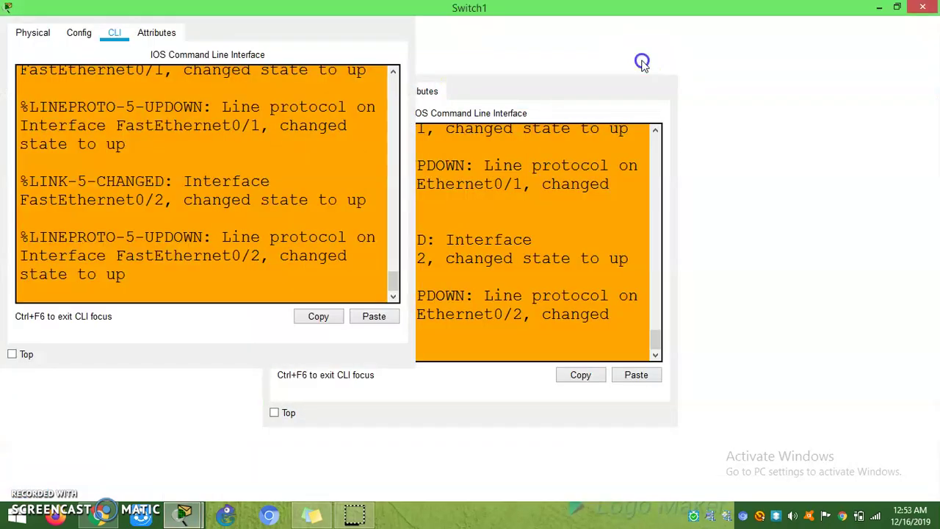
double_click(496, 13)
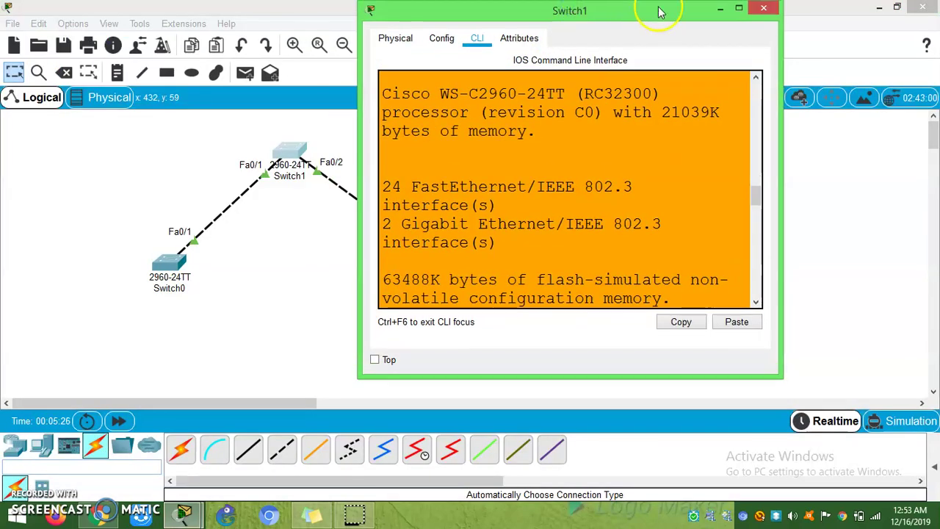
left_click(737, 10)
Step: Start Switch1's console session and enter privileged EXEC mode with the en command
key("Return")
key("Return")
key("Return")
key("Return")
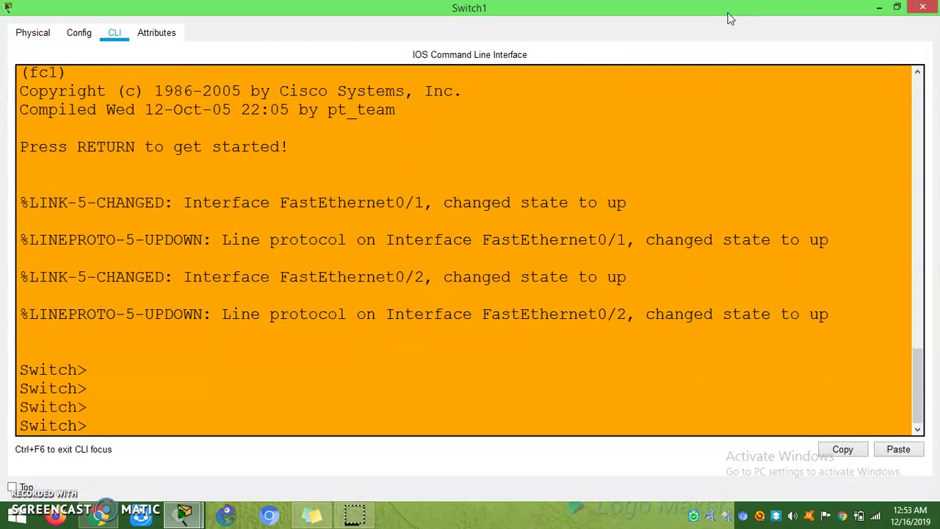
type("en")
key("Return")
key("Return")
Step: Show the brief VLAN table of Switch1 with sh vlan brief and examine the VLANs and their assigned ports
type("sh vl")
key("Tab")
type("n")
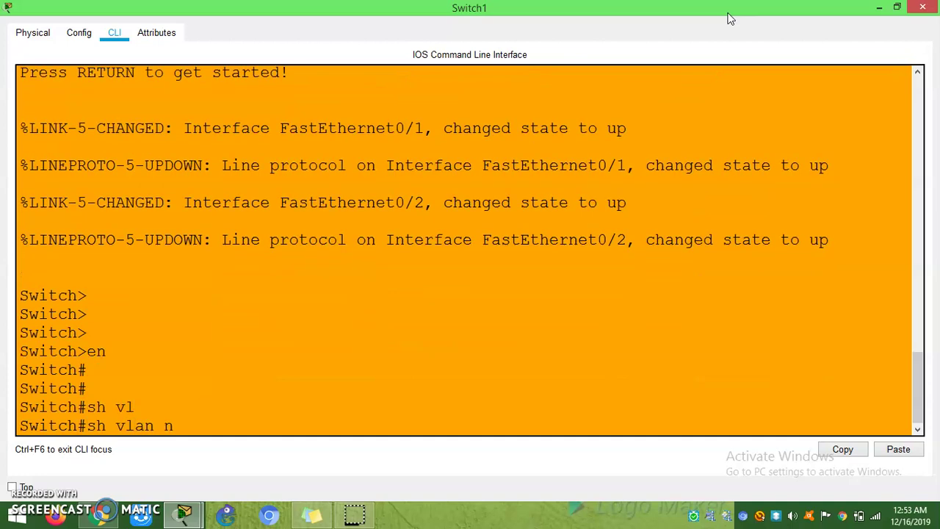
type("  br")
key("Tab")
key("Return")
key("Return")
key("Return")
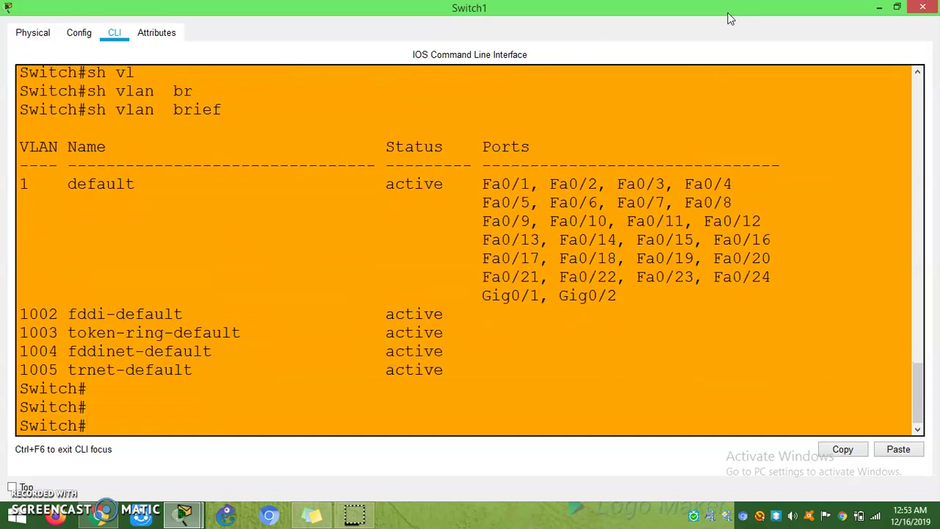
left_click_drag(19, 314, 117, 314)
left_click_drag(40, 204, 390, 388)
left_click(489, 378)
Step: Enter global configuration mode on Switch1 and select interface fastEthernet 0/1 for configuration
type("conf t")
key("Return")
type("int")
key("Tab")
type("f")
key("Tab")
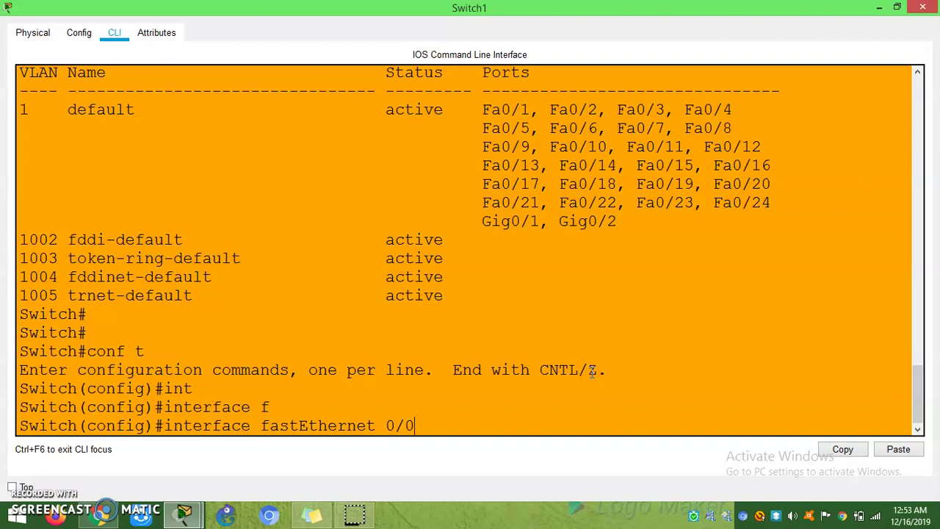
type("0/1")
key("Return")
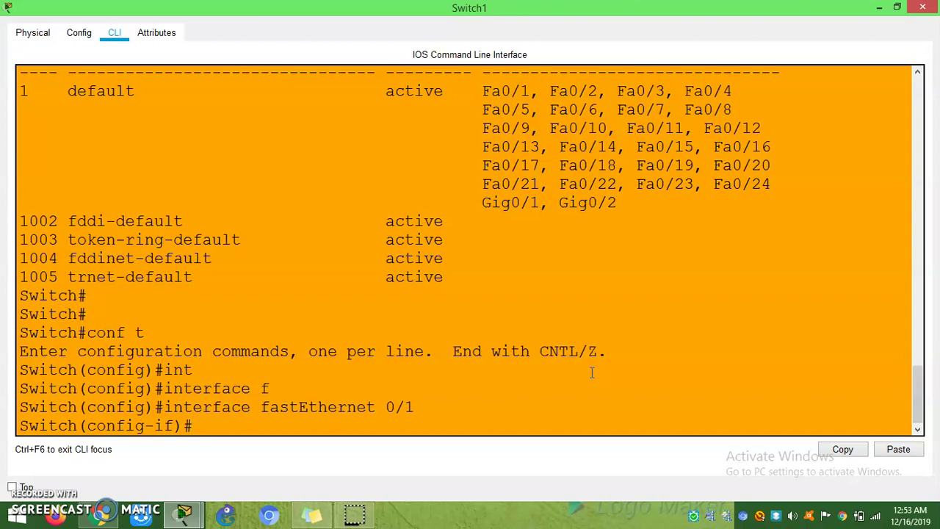
Step: Set Switch1's FastEthernet 0/1 port to trunk mode with switchport mode trunk
type("swi")
key("Tab")
type("m")
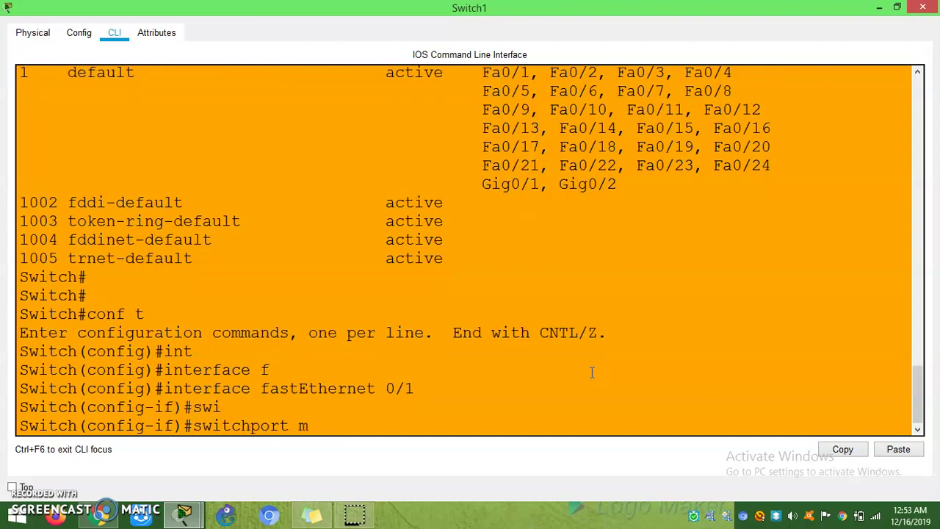
type("o")
key("Tab")
type("tr")
key("Tab")
key("Return")
key("Return")
key("Return")
key("Return")
key("Return")
key("Return")
key("Return")
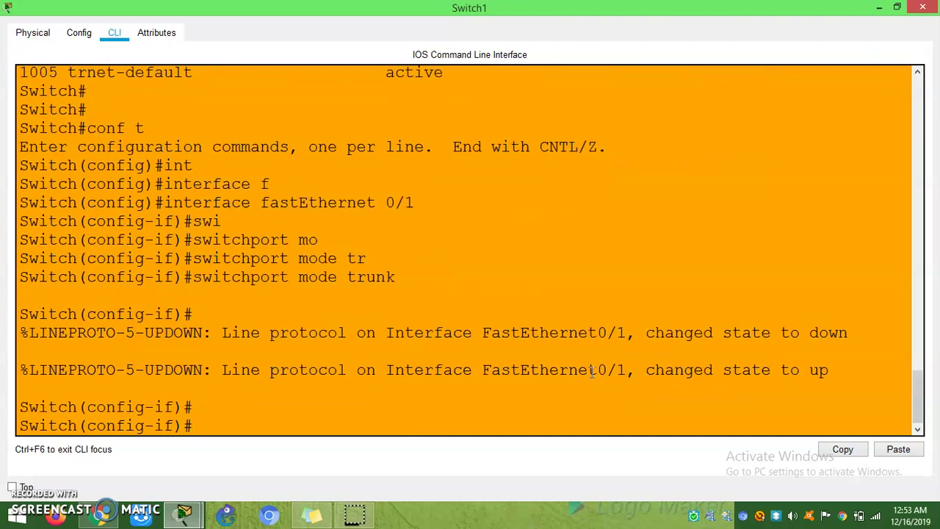
Step: Exit the FastEthernet 0/1 configuration on Switch1 and select interface fastEthernet 0/2
type("exit")
key("Return")
key("Return")
type("int")
key("Tab")
type("f")
key("Tab")
type("0/2")
key("Return")
Step: Set Switch1's FastEthernet 0/2 port to trunk mode and return to privileged EXEC mode
type("swi")
key("Tab")
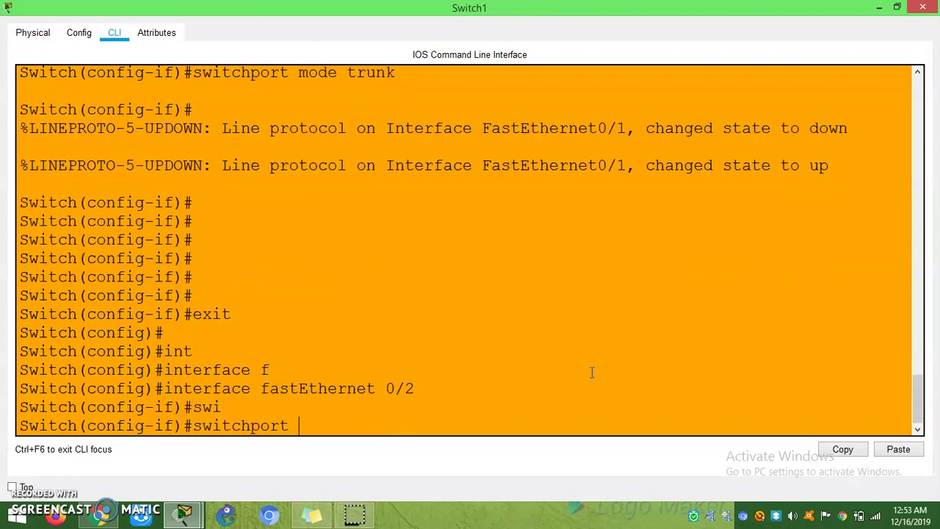
type("mo")
key("Tab")
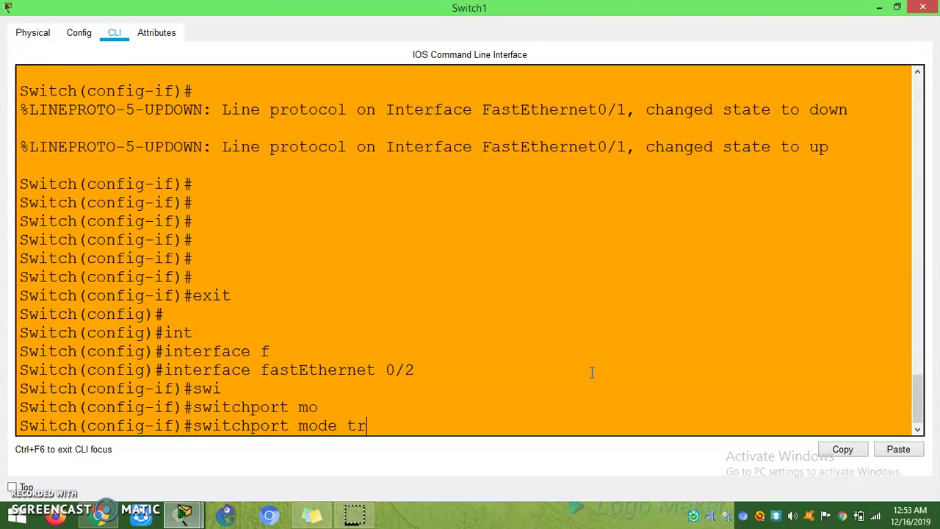
type("tr")
key("Tab")
key("Return")
key("Return")
key("Return")
key("Return")
key("Return")
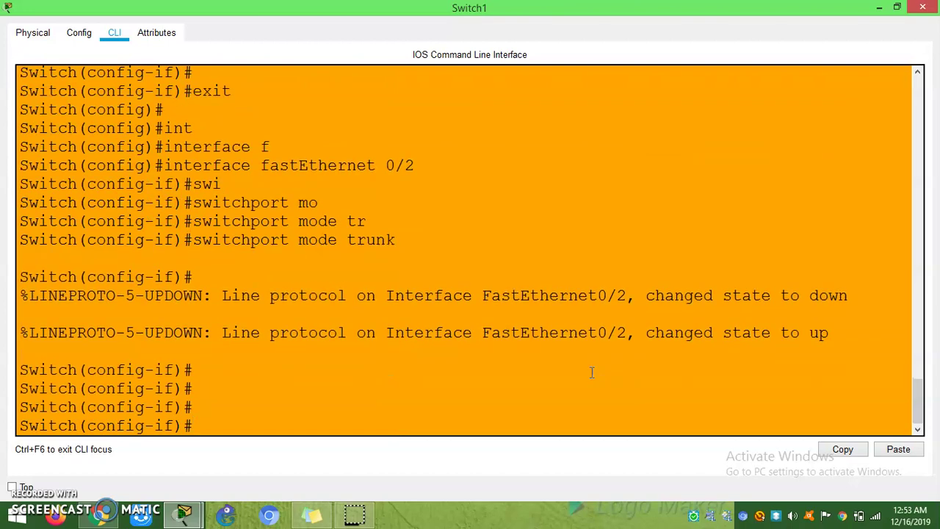
key("ctrl+z")
key("Return")
key("Return")
key("Return")
key("Return")
Step: Set Switch1's hostname to S1 in global configuration mode and return to privileged EXEC mode
type("hos")
key("Tab")
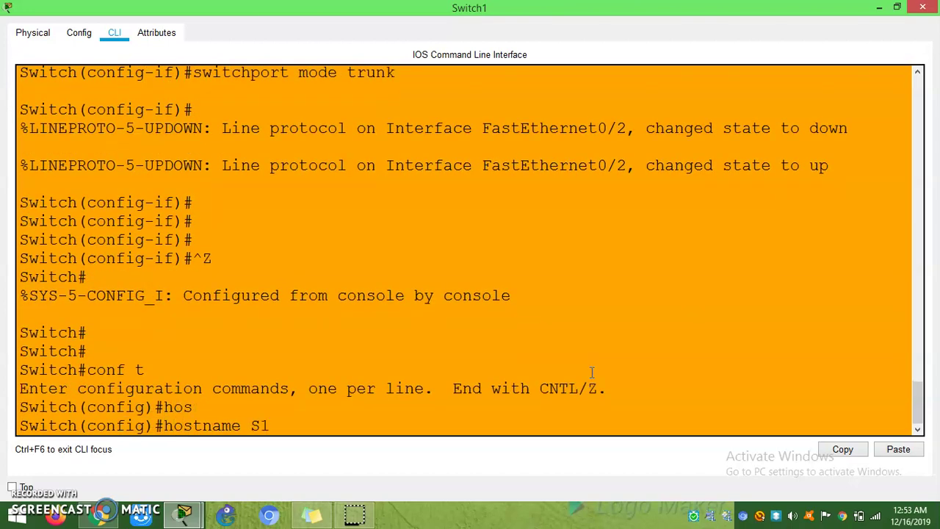
type("S1")
key("Return")
key("Return")
key("Return")
key("Return")
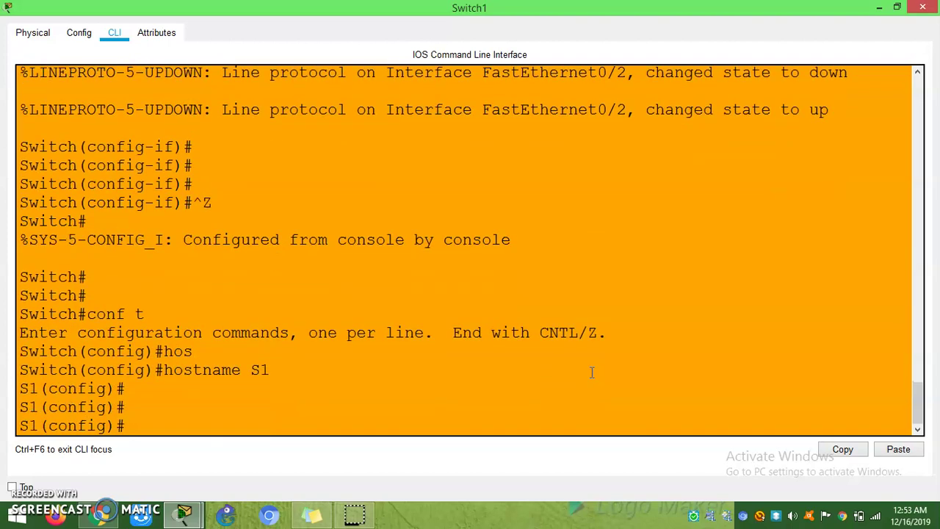
key("ctrl+z")
key("Return")
key("Return")
key("Return")
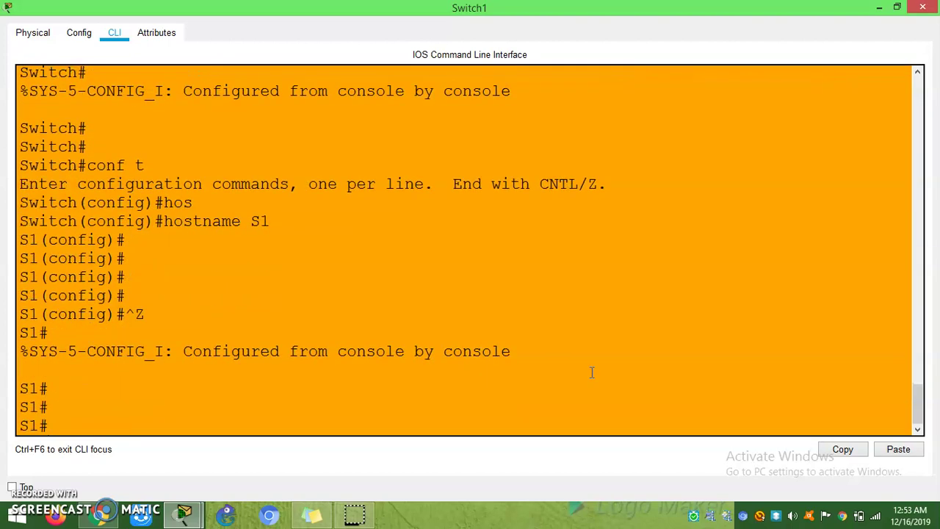
Step: Return to the topology, open Switch0's command line interface and enter privileged EXEC mode
mouse_move(183, 514)
left_click(147, 455)
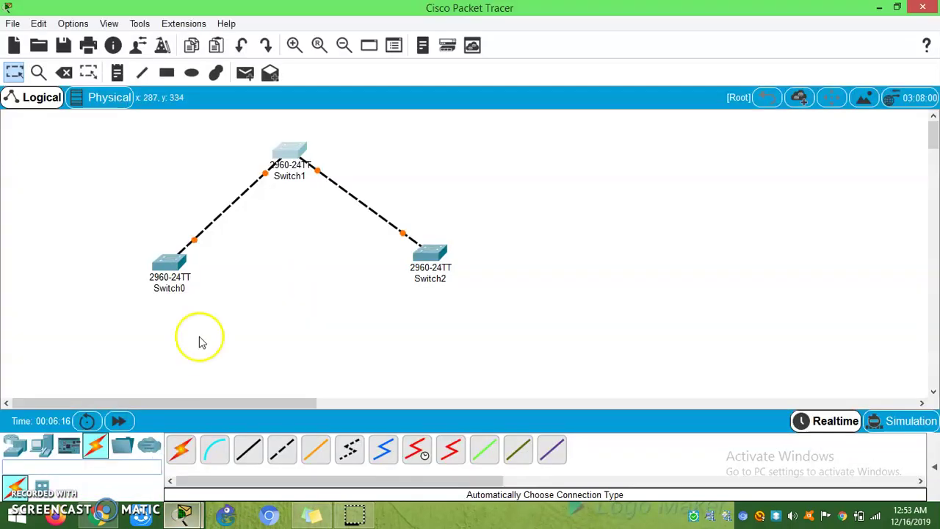
left_click(168, 262)
left_click(379, 93)
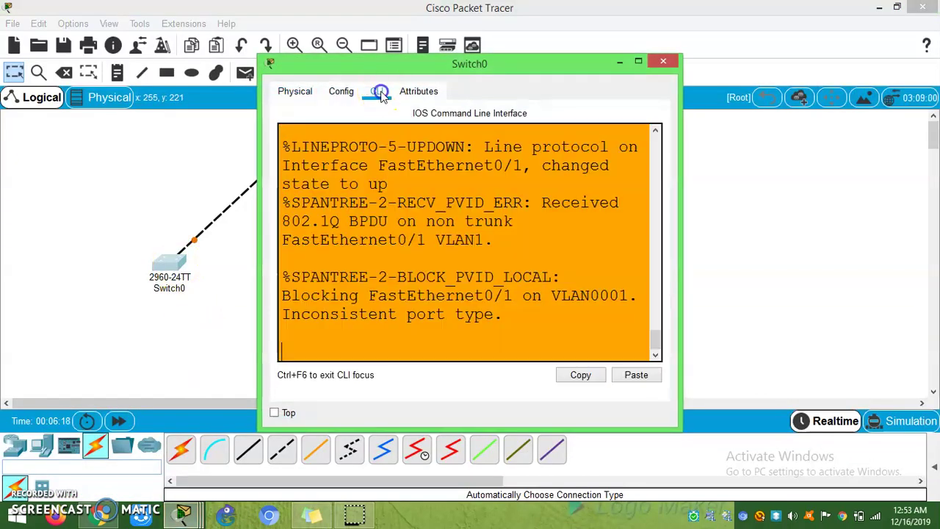
key("Return")
key("Return")
key("Return")
type("en")
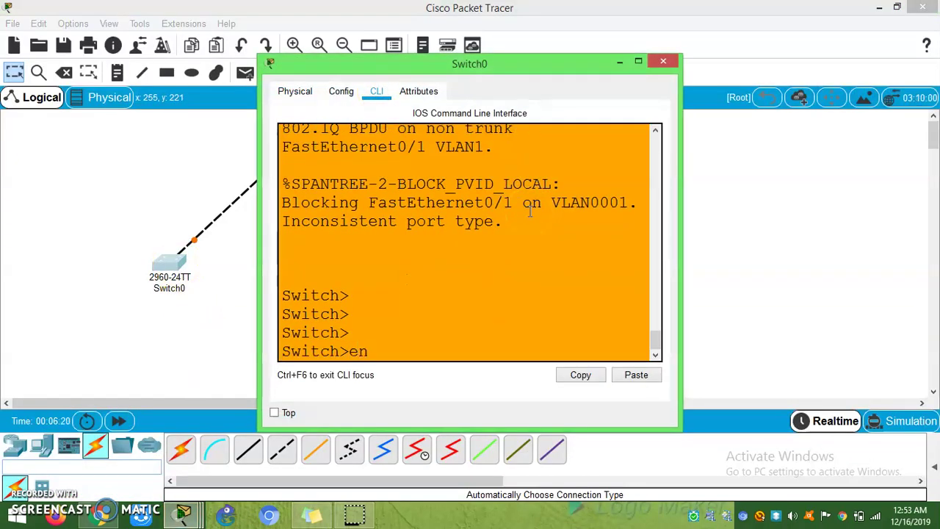
key("Return")
key("Return")
key("Return")
key("Return")
key("Return")
key("Return")
key("Return")
key("Return")
Step: Enter global configuration mode on Switch0 with conf t and set its hostname to s0
type("conf t")
key("Return")
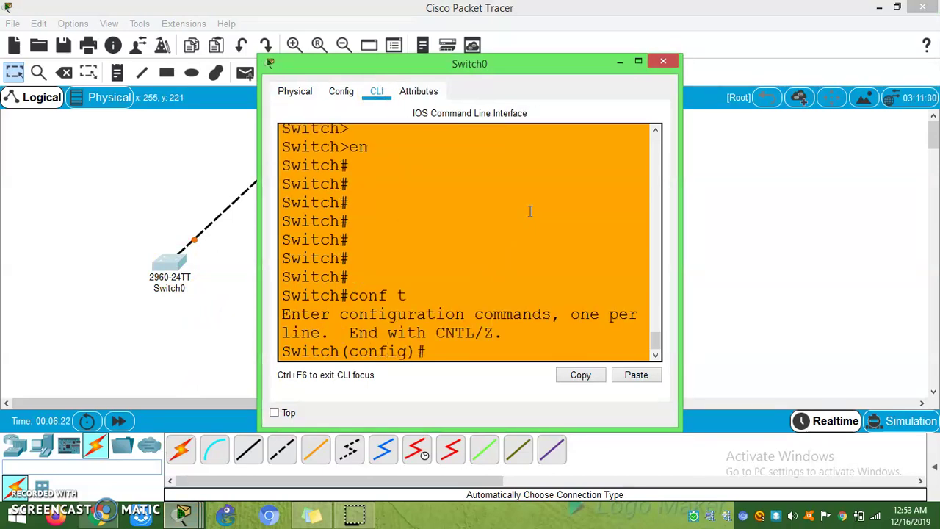
key("Tab")
type("o")
key("Tab")
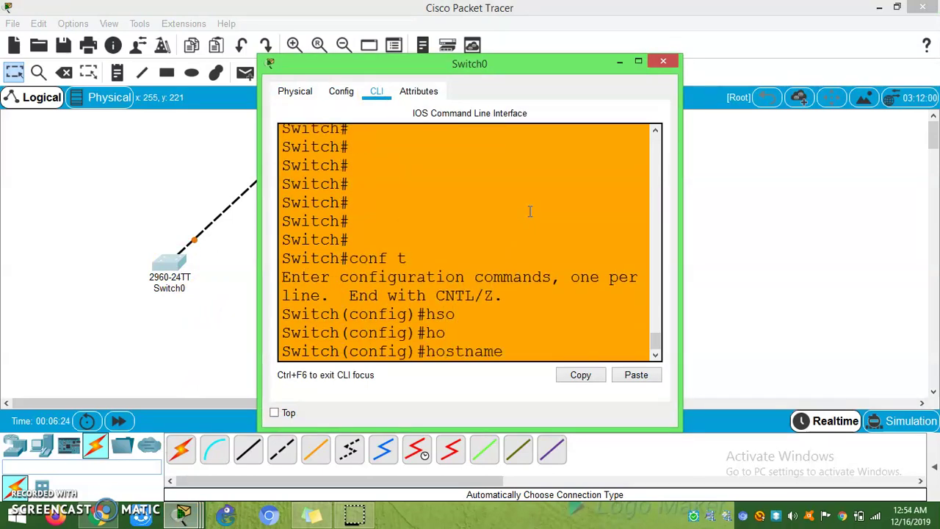
type("s0")
key("Return")
key("Return")
key("Return")
key("Return")
key("Return")
key("Return")
key("Return")
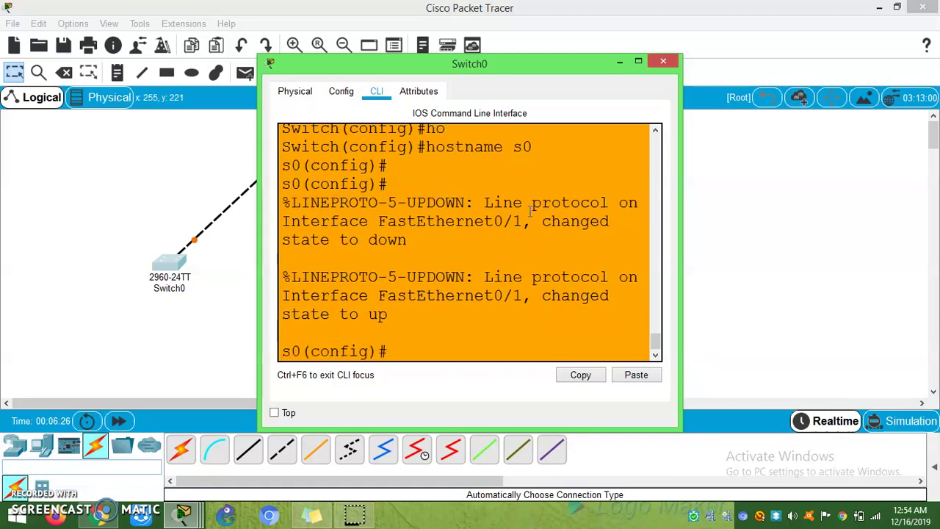
Step: Select interface fastEthernet 0/1 on Switch0 for configuration
type("int")
key("Tab")
type("f")
key("Tab")
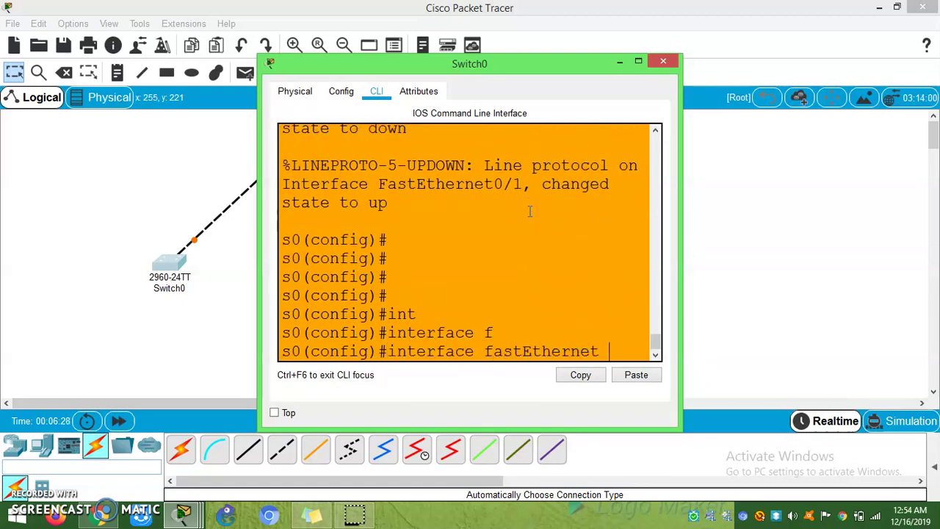
type("0/1")
key("Return")
key("Return")
Step: Set Switch0's FastEthernet 0/1 port to trunk mode and return to privileged EXEC mode
type("swi")
key("Tab")
type("mo")
key("Tab")
type("tr")
key("Tab")
key("Return")
key("Return")
key("Return")
key("Return")
key("Return")
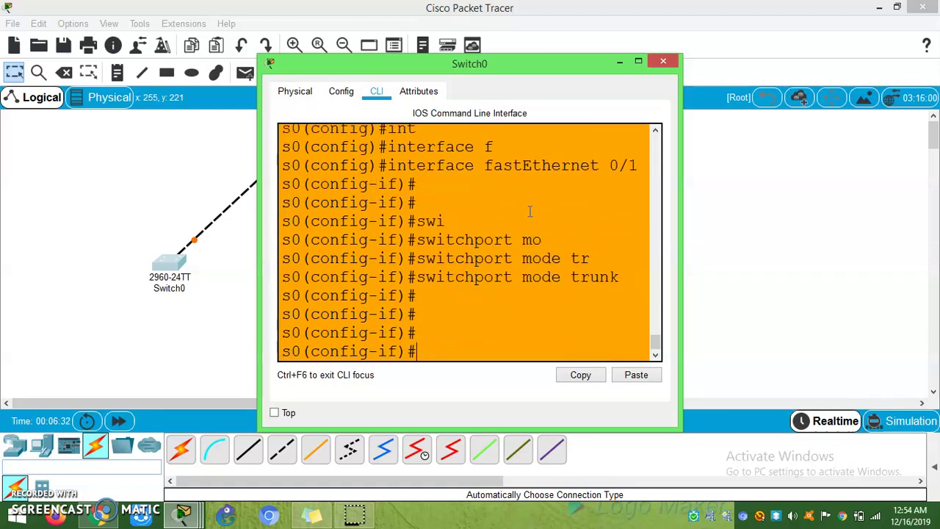
key("ctrl+z")
key("Return")
key("Return")
Step: Open Switch2's command line interface in a maximized window and start its console session
left_click(166, 235)
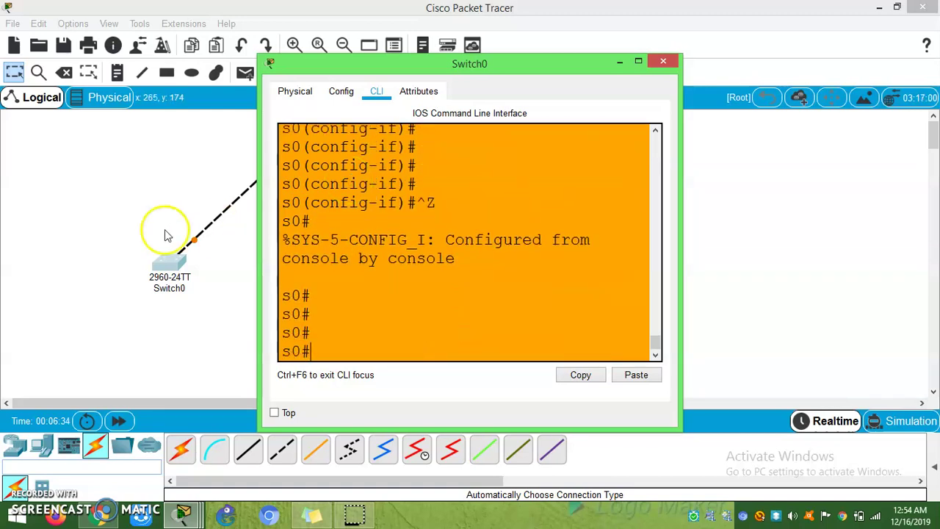
left_click(425, 249)
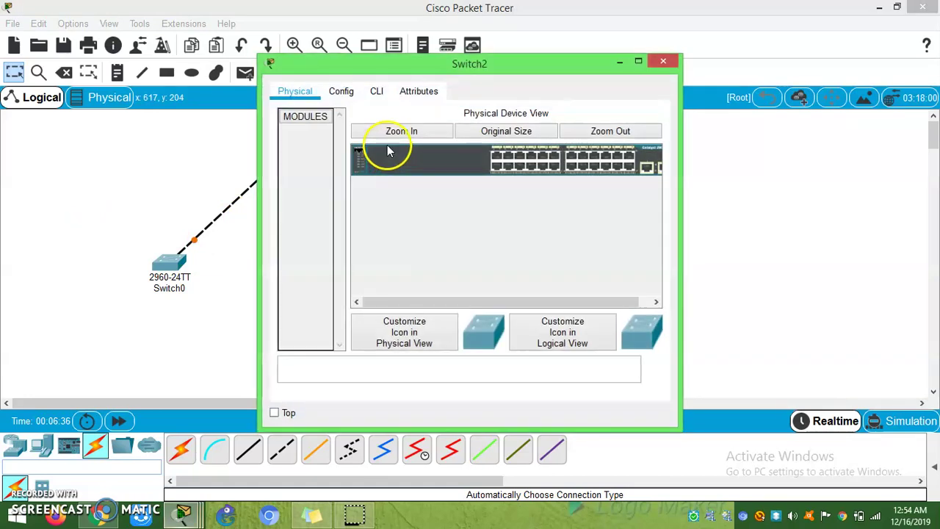
left_click(378, 93)
left_click(638, 61)
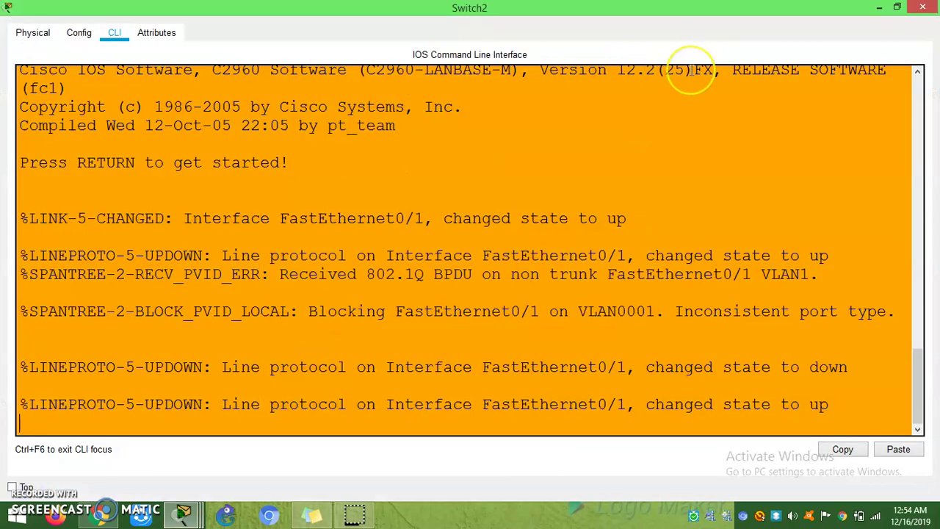
key("Return")
key("Return")
key("Return")
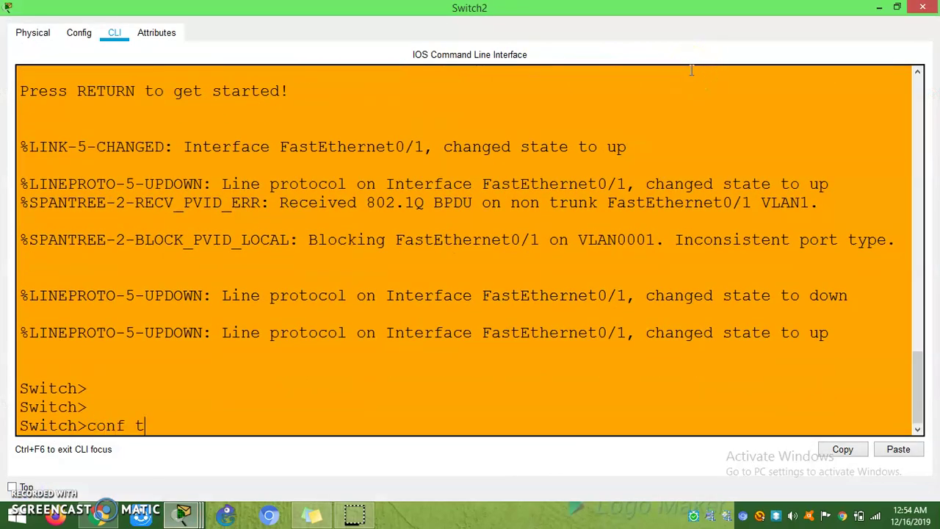
Step: Enter privileged EXEC mode on Switch2 with en, followed by global configuration mode with conf t
type("conf t")
key("Return")
key("Return")
key("Return")
type("en")
key("Return")
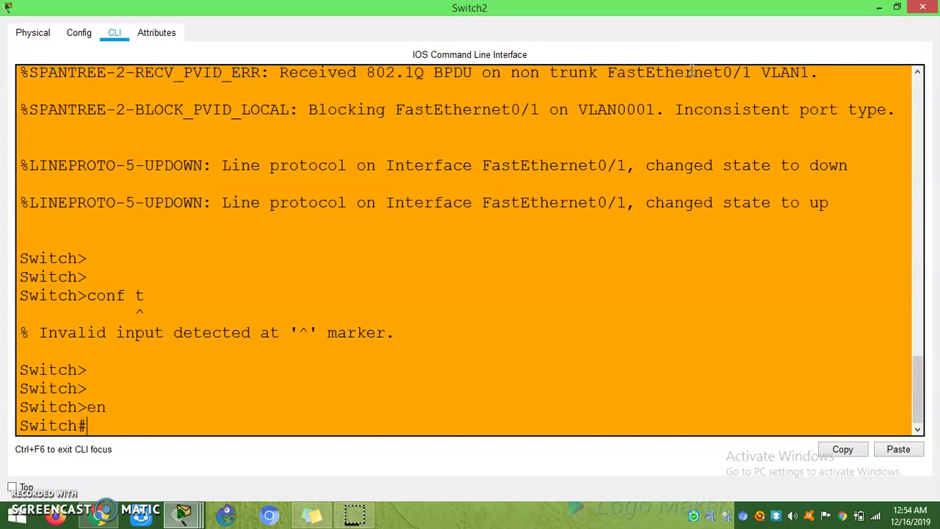
type("ho")
key("Tab")
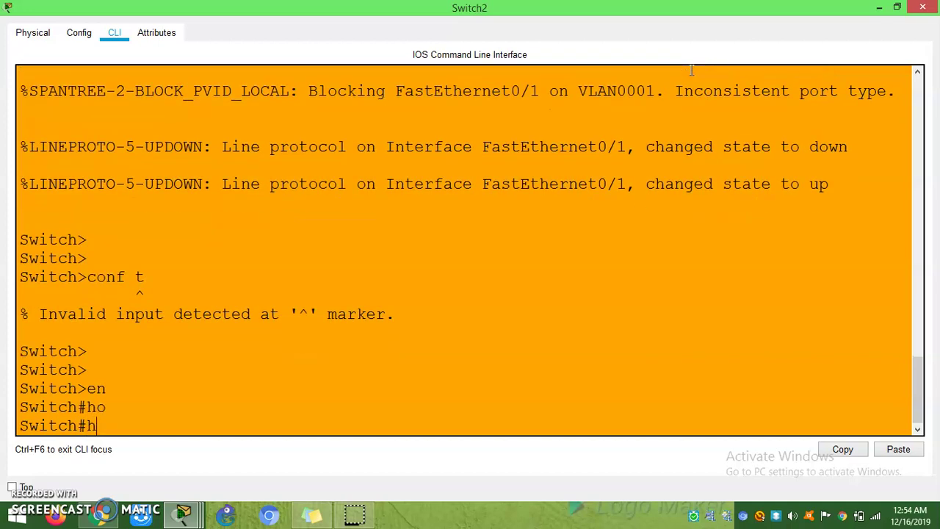
type("t")
key("Return")
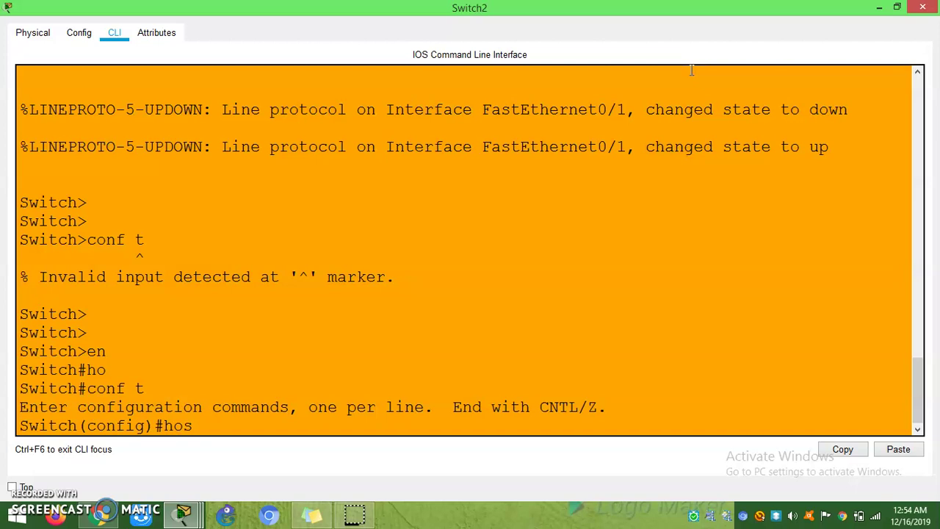
Step: Set Switch2's hostname to S2
type("hos")
key("Tab")
type("S2")
key("Return")
key("Return")
key("Return")
key("Return")
key("Return")
key("Return")
key("Return")
key("Return")
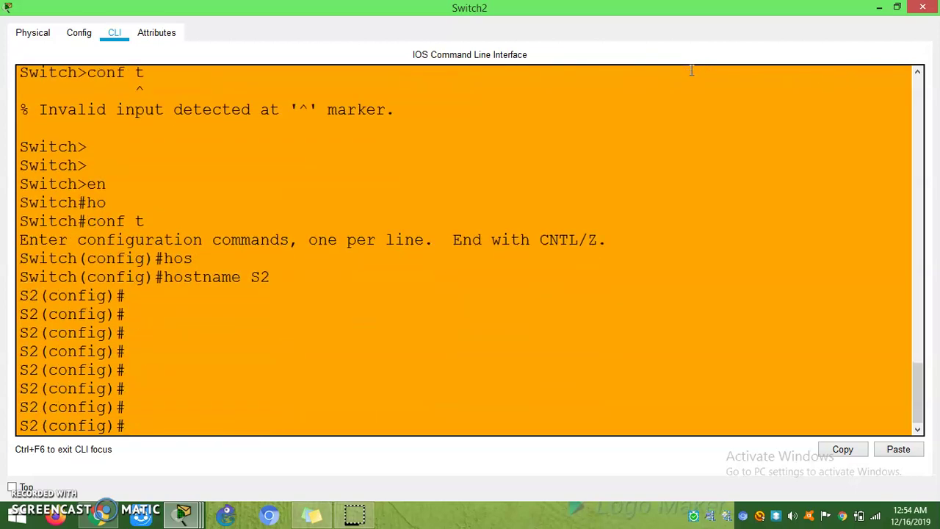
Step: Select interface fastEthernet 0/1 on Switch2 for configuration
type("int")
key("Tab")
type("f")
key("Tab")
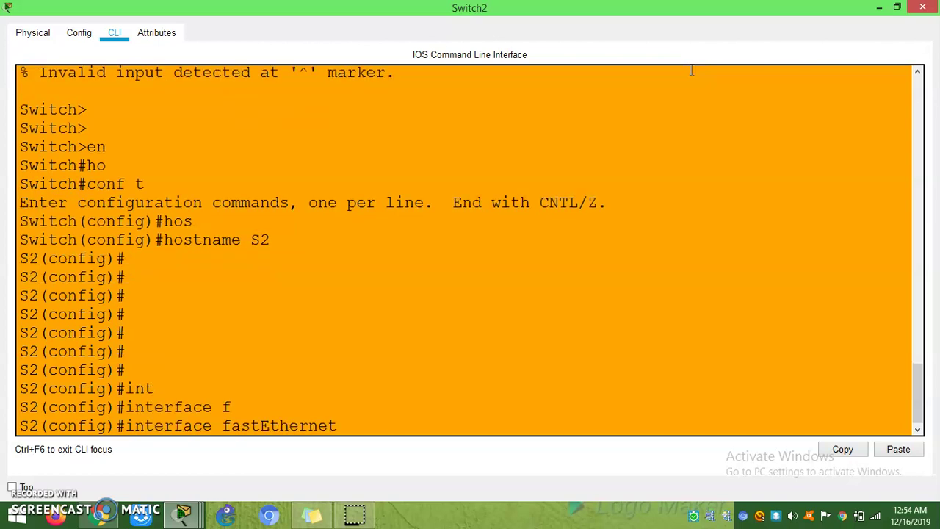
type("0/1")
key("Return")
Step: Set Switch2's FastEthernet 0/1 port to trunk mode and return to privileged EXEC mode
type("swi")
key("Tab")
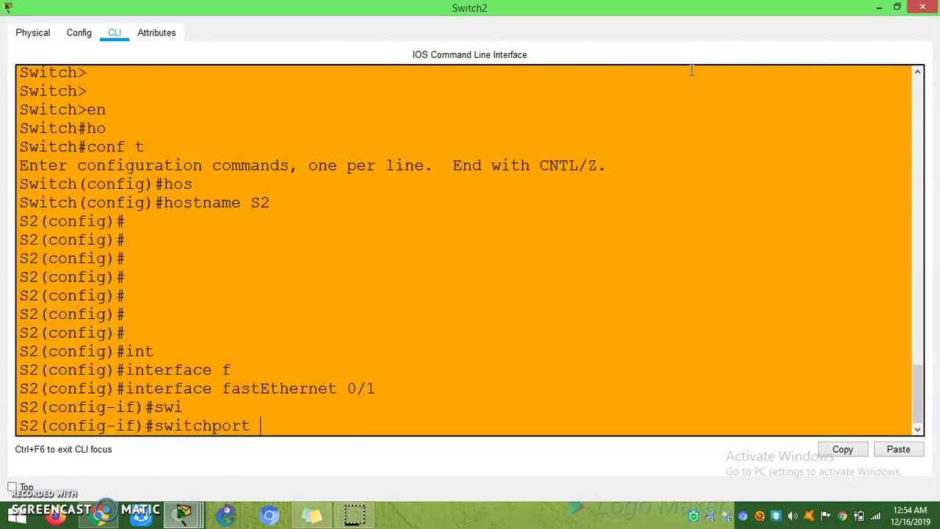
type("mo")
key("Tab")
type("tr")
key("Tab")
key("Return")
key("Return")
key("Return")
key("ctrl+z")
key("Return")
key("Return")
key("Return")
key("Return")
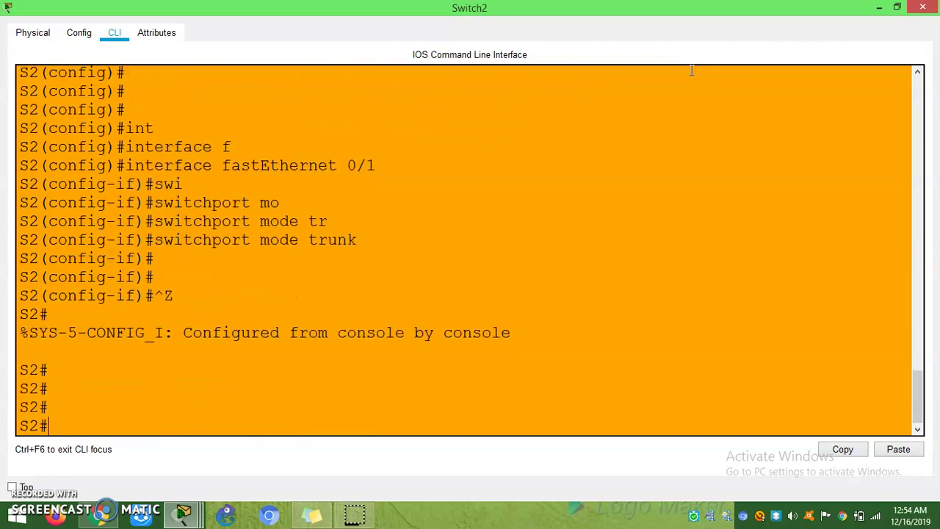
Step: Restore Switch2's window to its smaller size and move it beside the topology to check the link state
key("Return")
type("sh")
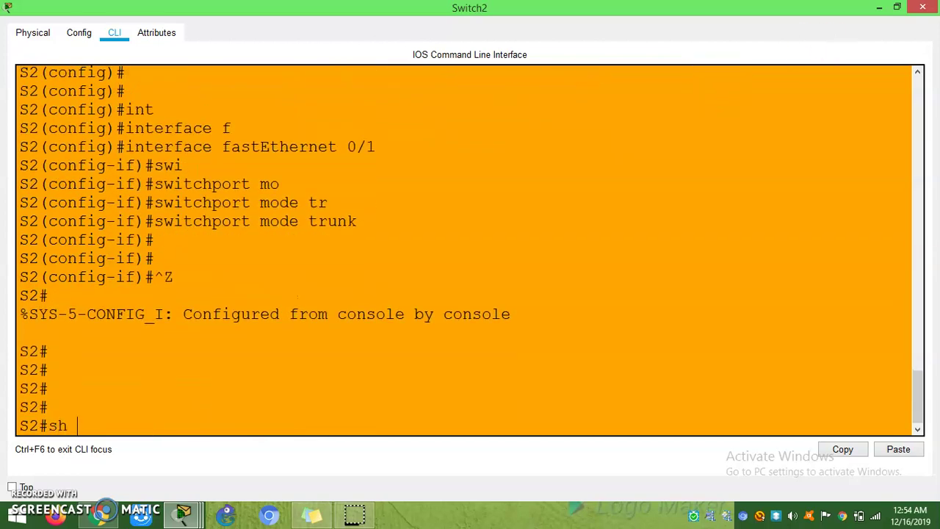
left_click(897, 7)
left_click_drag(557, 64, 849, 57)
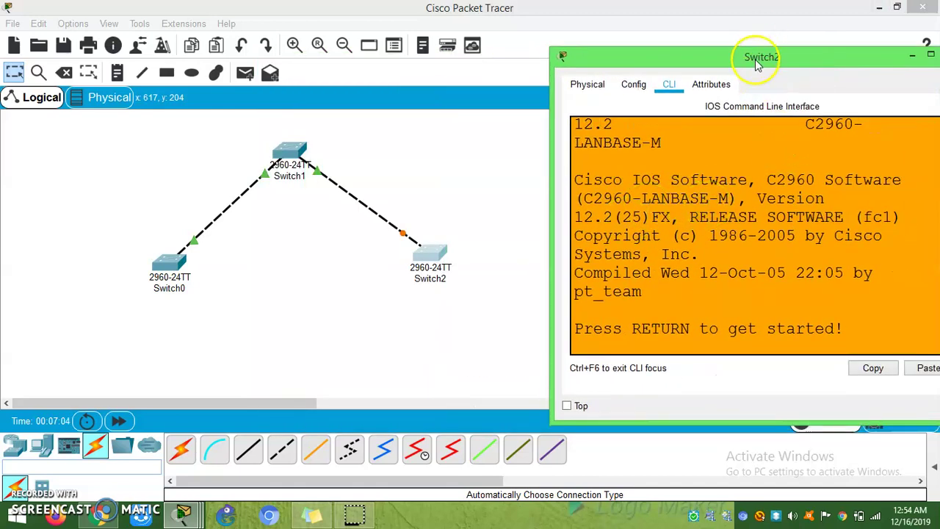
left_click_drag(760, 59, 705, 49)
left_click(742, 207)
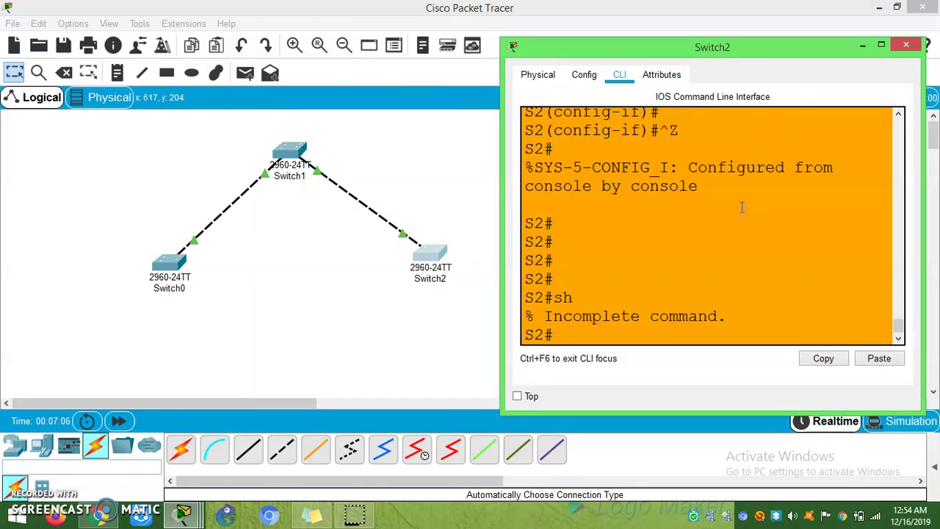
Step: Display Switch2's VTP status with sh vtp status and examine the output in a maximized window
key("Return")
key("Return")
type("sh vt")
key("Tab")
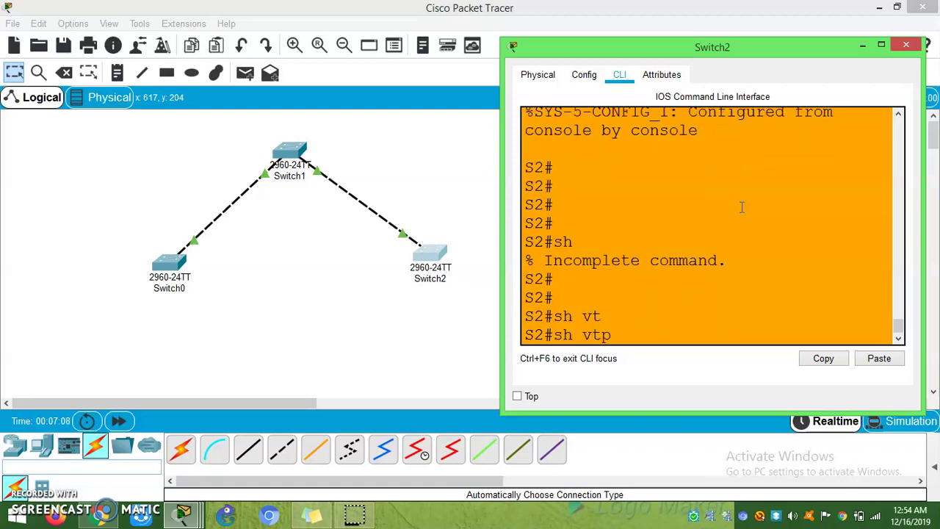
type("st")
key("Tab")
key("Return")
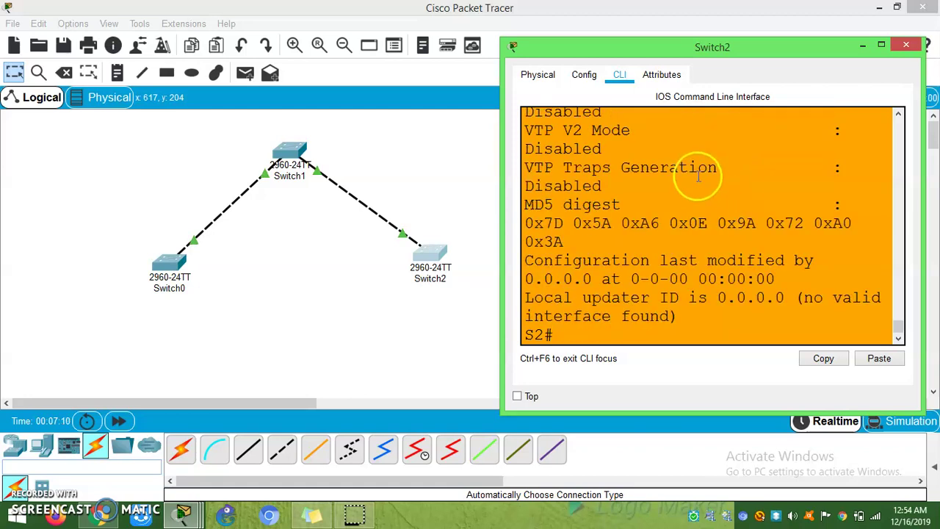
left_click(881, 46)
left_click_drag(273, 236, 359, 257)
left_click(176, 311)
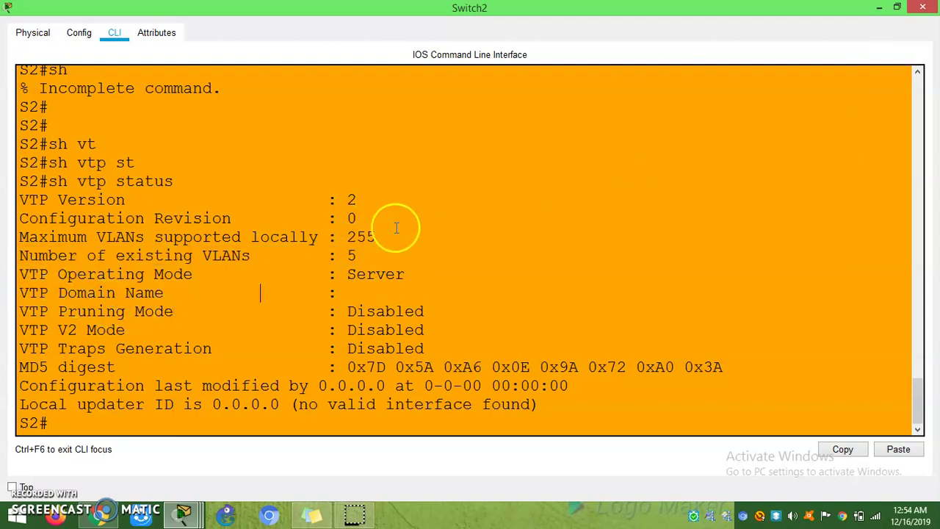
left_click_drag(96, 199, 282, 199)
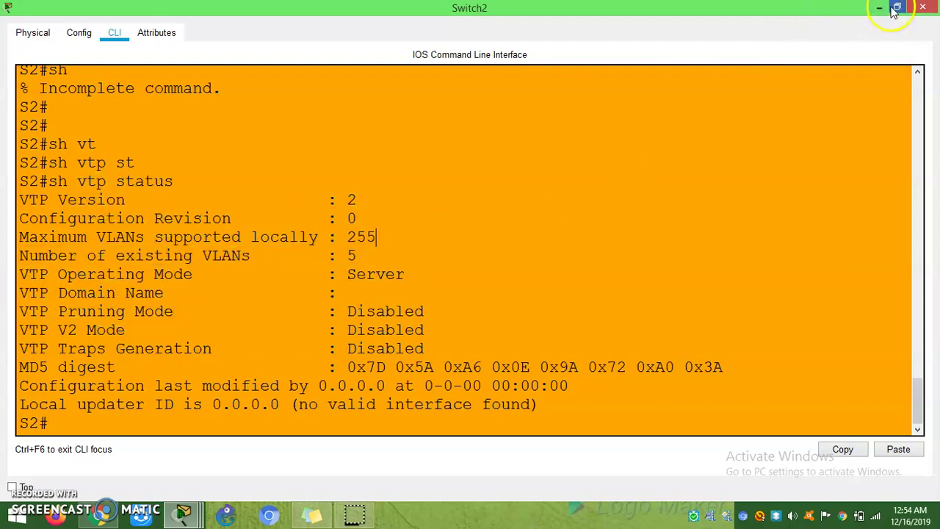
Step: Leave Switch2's window and open Switch1's command line interface in a maximized window
left_click(897, 7)
left_click(280, 157)
left_click(294, 151)
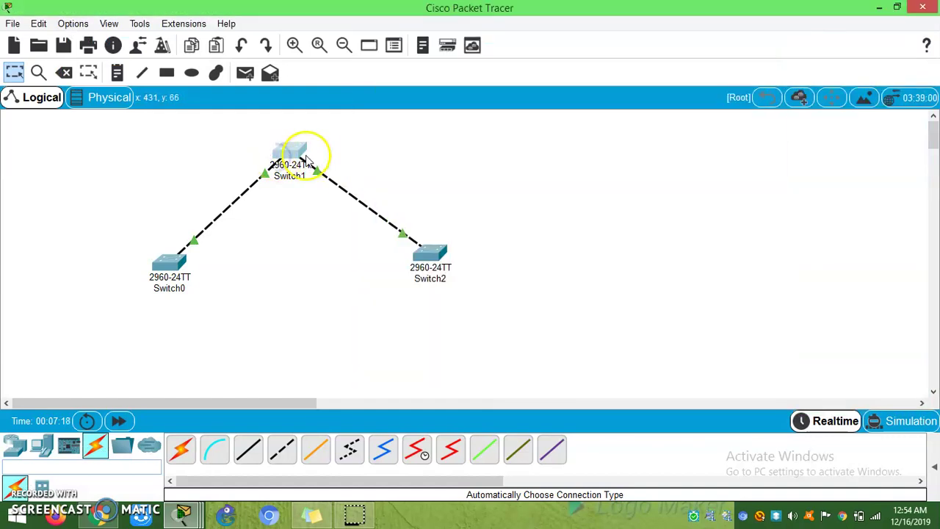
left_click(290, 155)
left_click(739, 8)
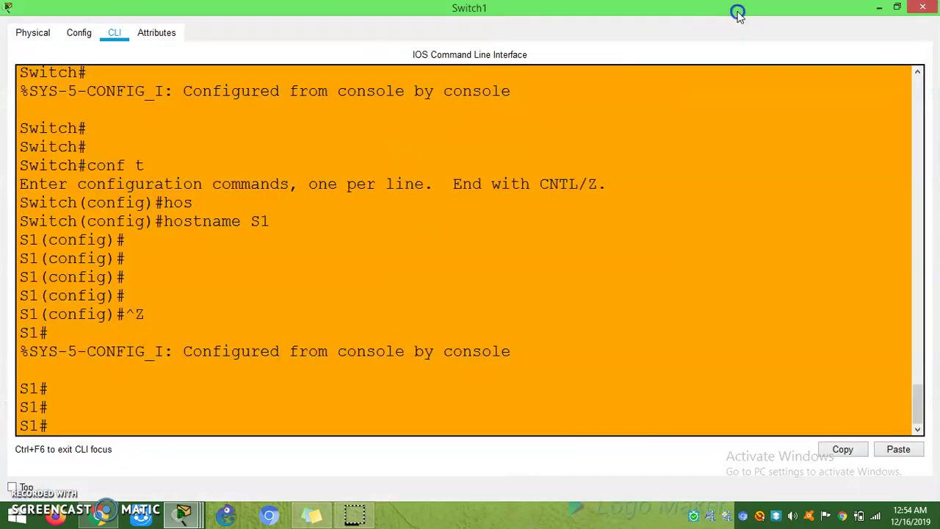
Step: Display Switch1's VTP status with sh vtp status
key("Return")
key("Return")
type("sh vt")
key("Tab")
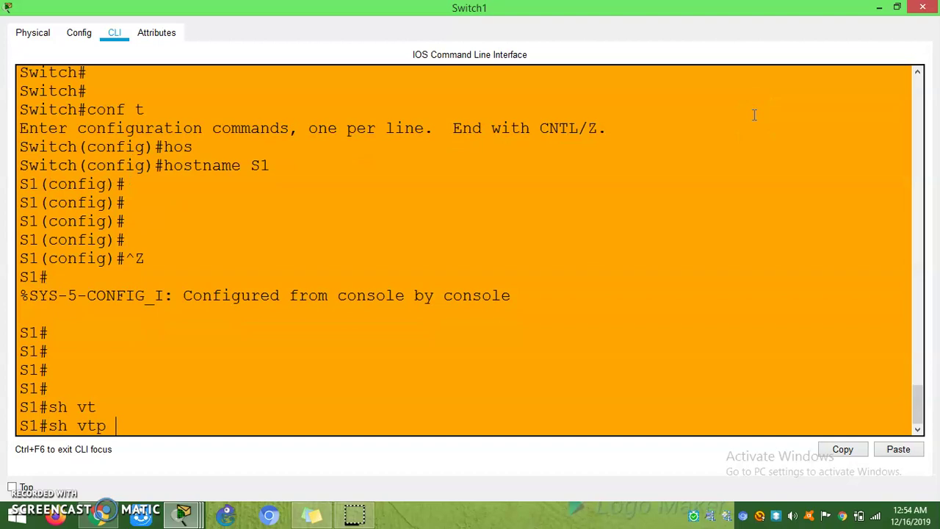
key("Tab")
key("Return")
key("Return")
key("Return")
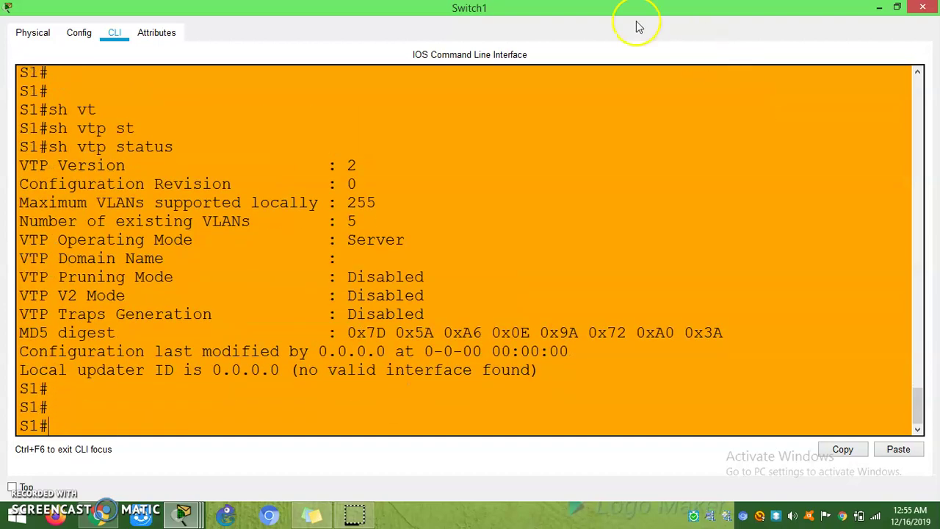
Step: Examine the VTP version, operating mode and domain name lines in Switch1's VTP status output
left_click_drag(81, 221, 12, 243)
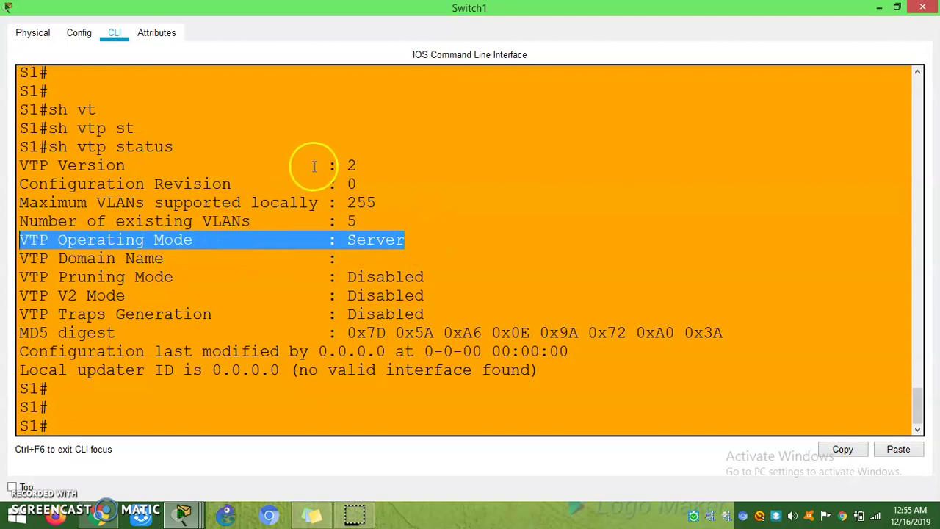
left_click_drag(373, 166, 14, 165)
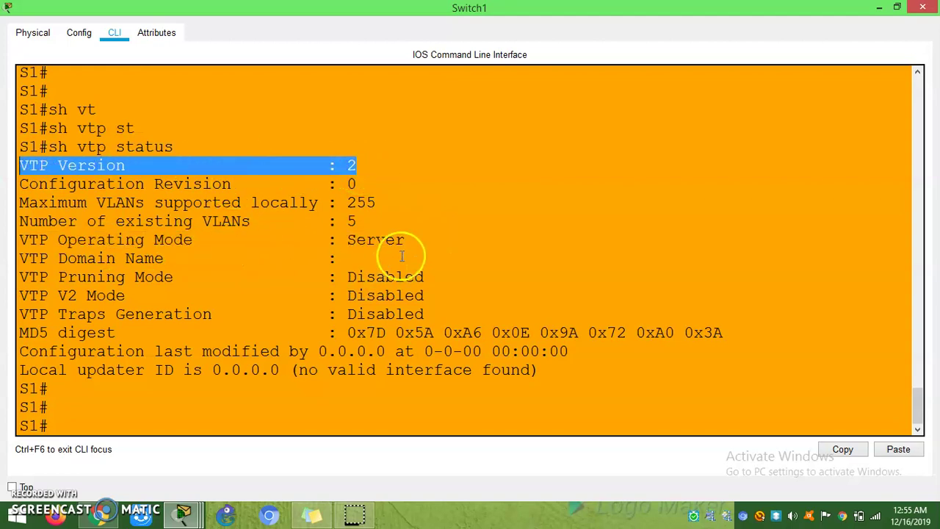
left_click_drag(436, 279, 169, 257)
left_click(342, 225)
left_click_drag(429, 239, 171, 239)
left_click(44, 277)
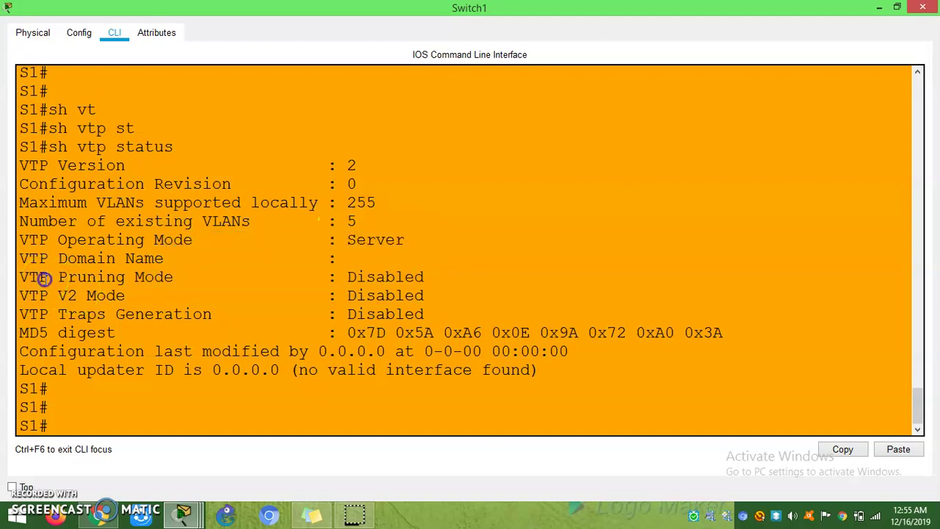
left_click(280, 266)
left_click(347, 258)
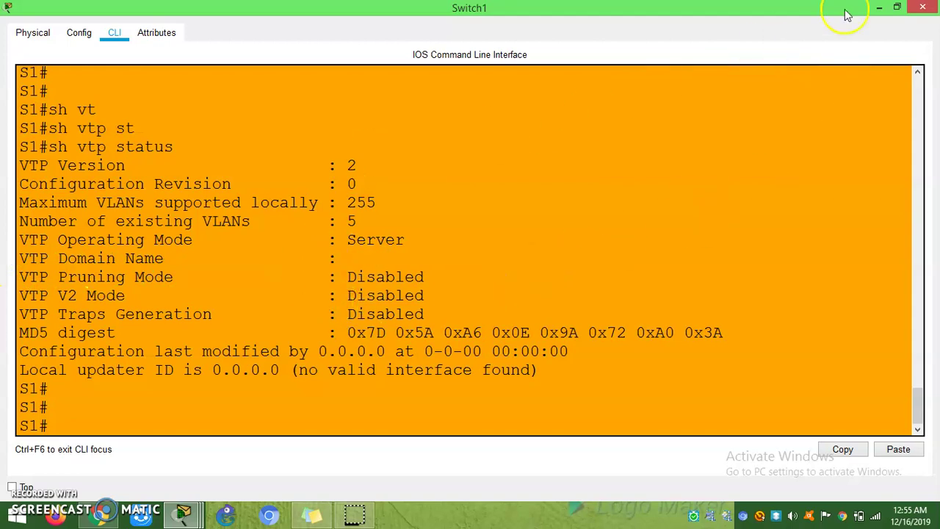
Step: Leave Switch1's window and open Switch0's command line interface from the topology
left_click(896, 6)
left_click(166, 266)
left_click(166, 267)
left_click(163, 272)
left_click(364, 349)
Step: Display Switch0's VTP status with sh vtp status and view it in a maximized window
key("Return")
type("sh vt")
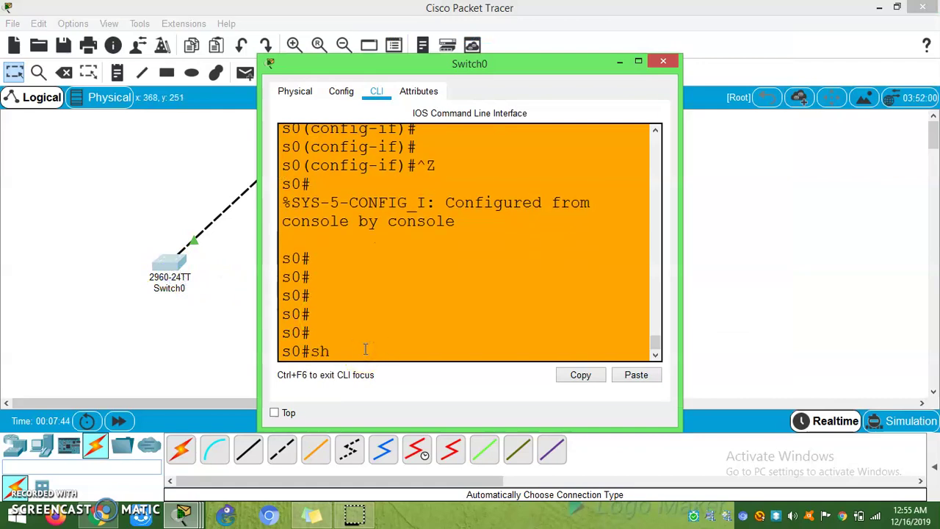
key("Tab")
type("st")
key("Tab")
key("Return")
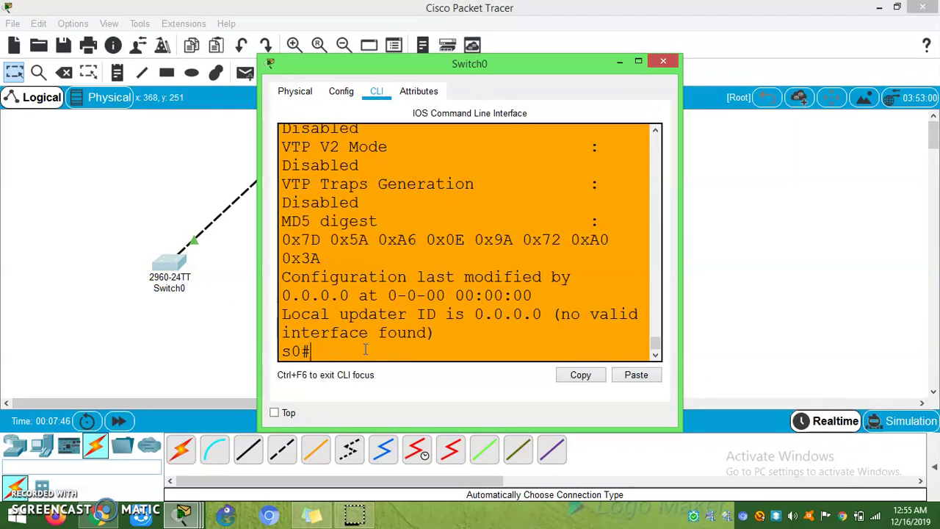
left_click(641, 62)
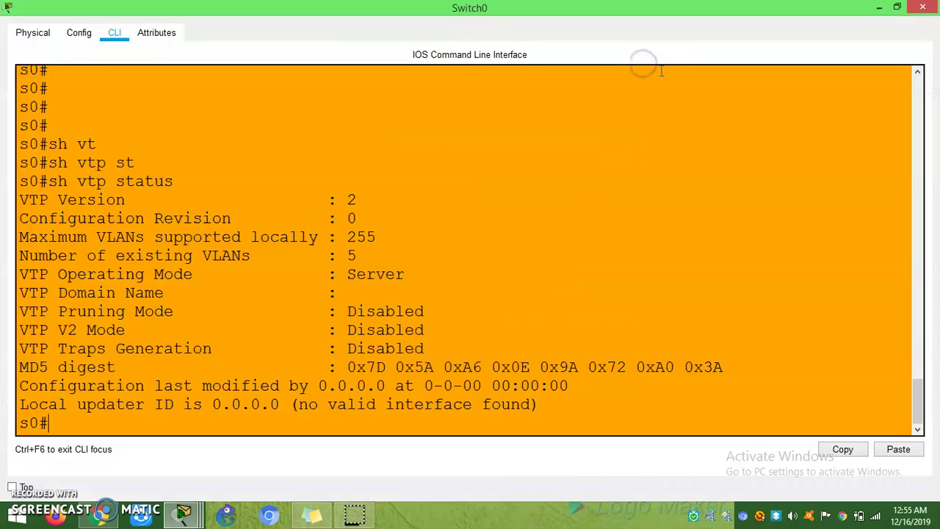
key("Return")
key("Return")
key("Return")
key("Return")
key("Return")
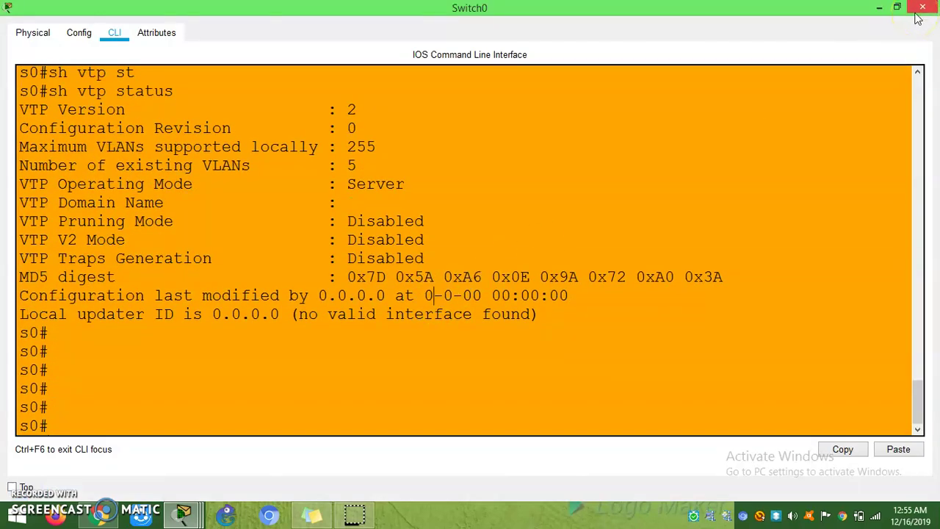
Step: Enter global configuration mode on Switch0 and set its VTP domain to the presenter's first name
left_click(306, 428)
type("conf t")
key("Return")
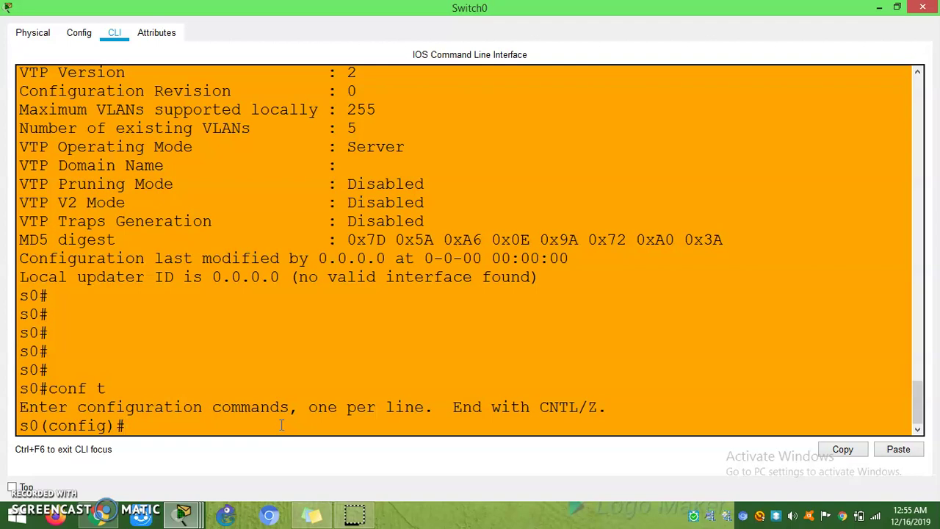
type("vt")
key("Tab")
type("dom")
key("Tab")
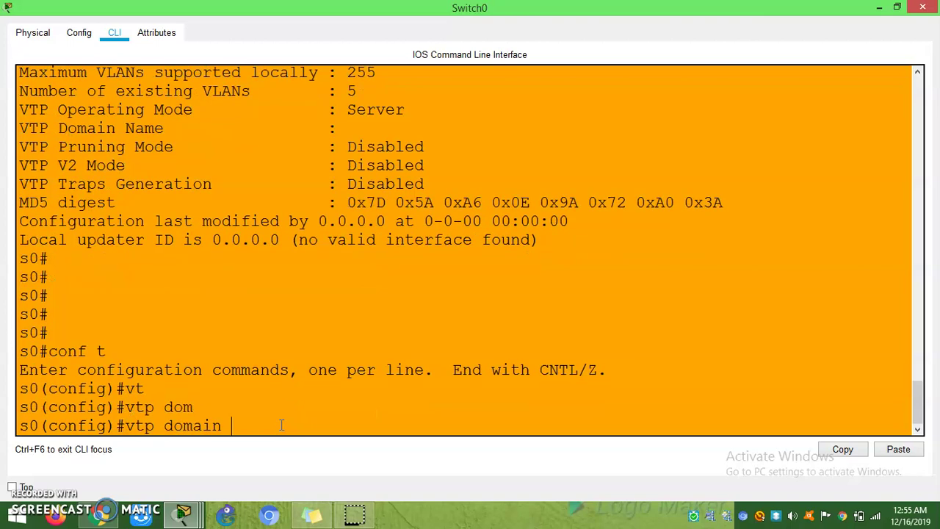
type("Dinesh")
key("Return")
key("Return")
key("Return")
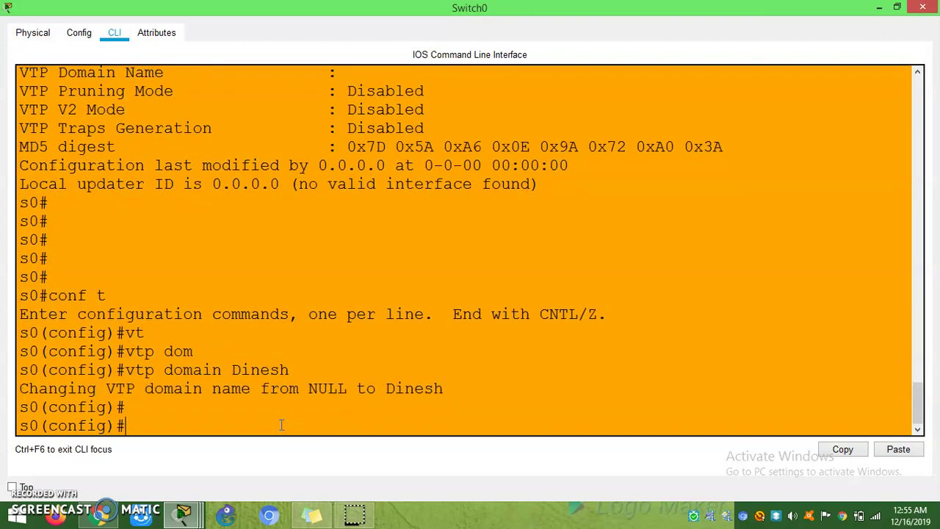
left_click_drag(35, 371, 367, 370)
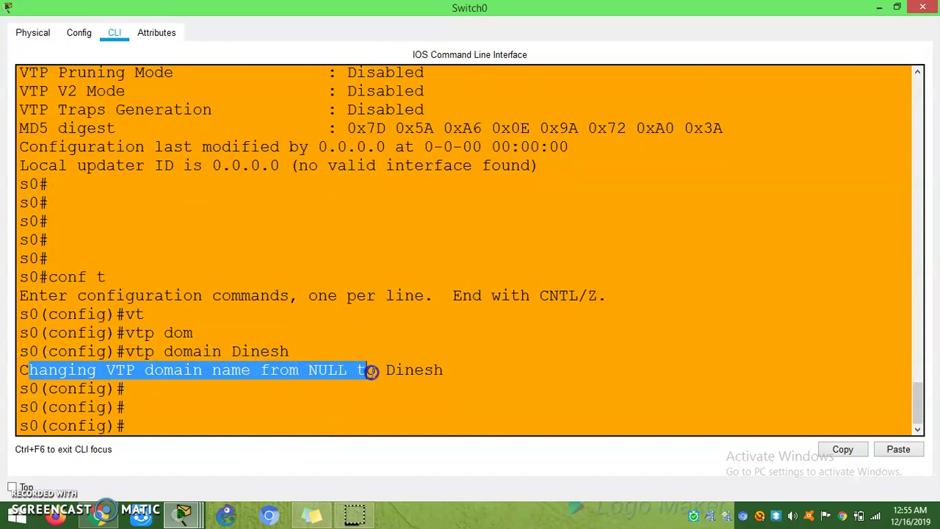
left_click_drag(260, 351, 220, 351)
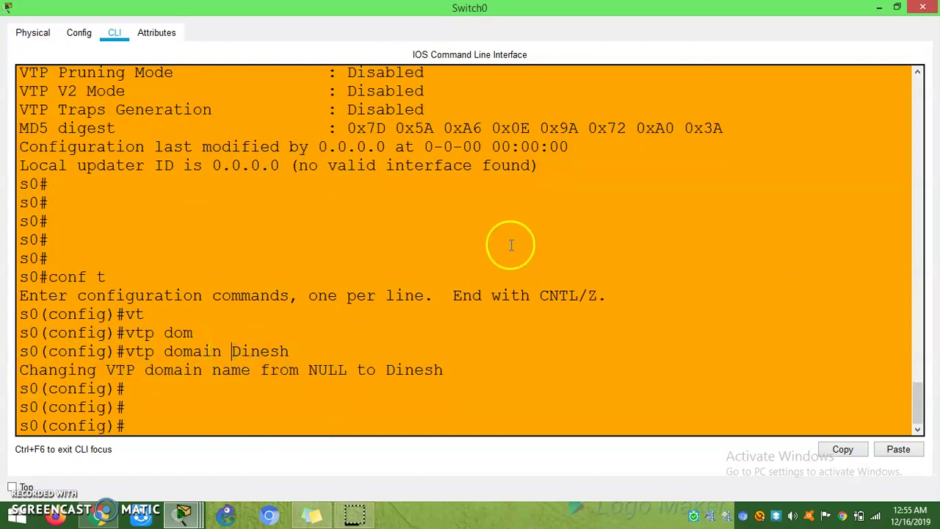
Step: Open Switch1's command line interface in a maximized window and enter global configuration mode with conf t
left_click(879, 7)
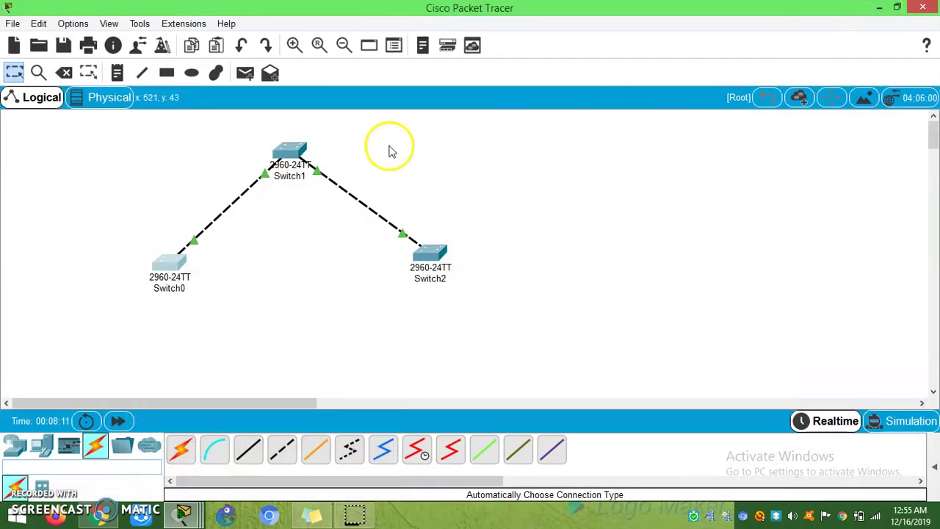
left_click(291, 150)
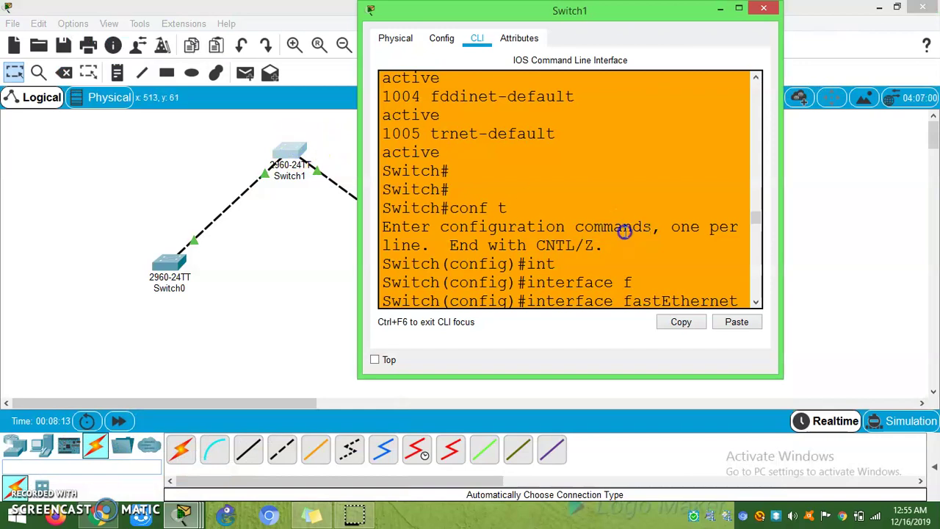
left_click(738, 7)
key("Return")
key("Return")
key("Return")
type("conf t")
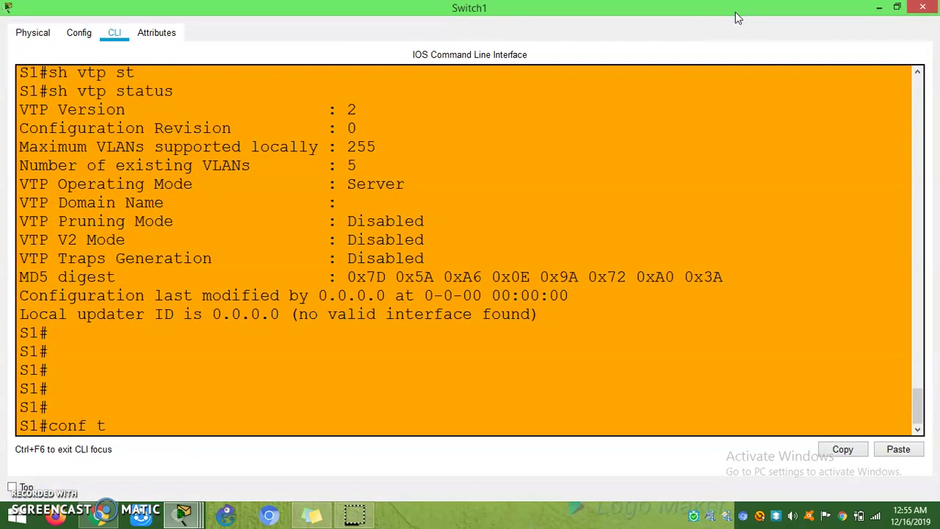
key("Return")
key("Return")
key("Return")
Step: Set Switch1's VTP domain to the presenter's first name with a capital initial, using the vtp domain command
type("svt")
key("Tab")
type("dom")
key("Tab")
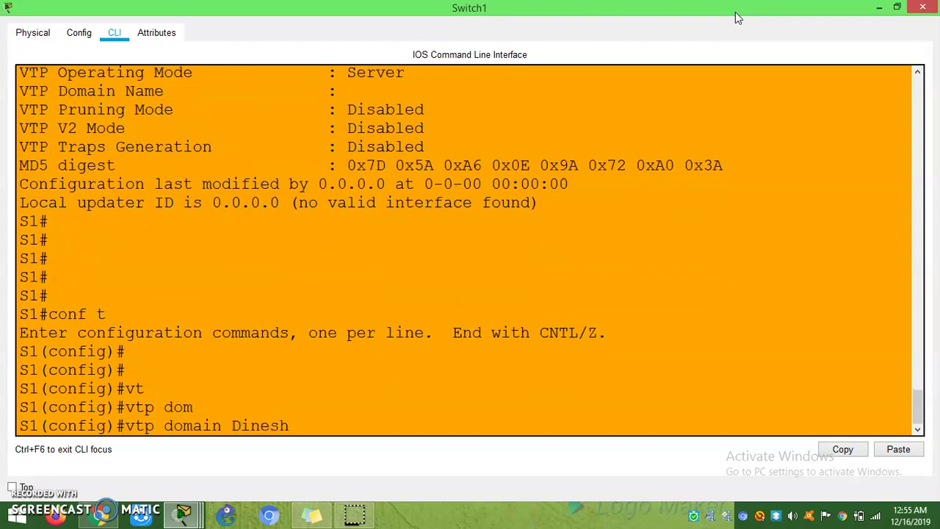
type("Dinesh")
key("Return")
key("Return")
key("Return")
key("Return")
key("Return")
key("Return")
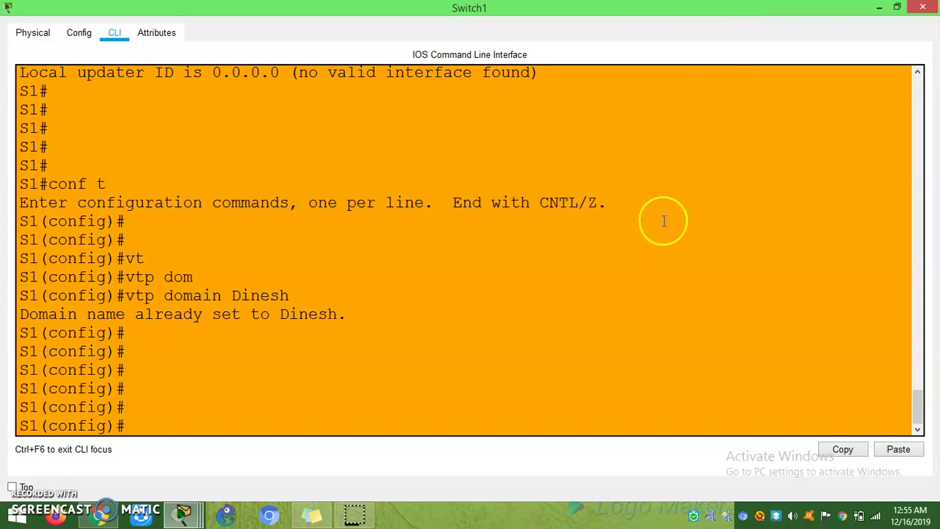
Step: Bring up Switch2's command line interface in a maximized window and enter global configuration mode with conf t
left_click(183, 514)
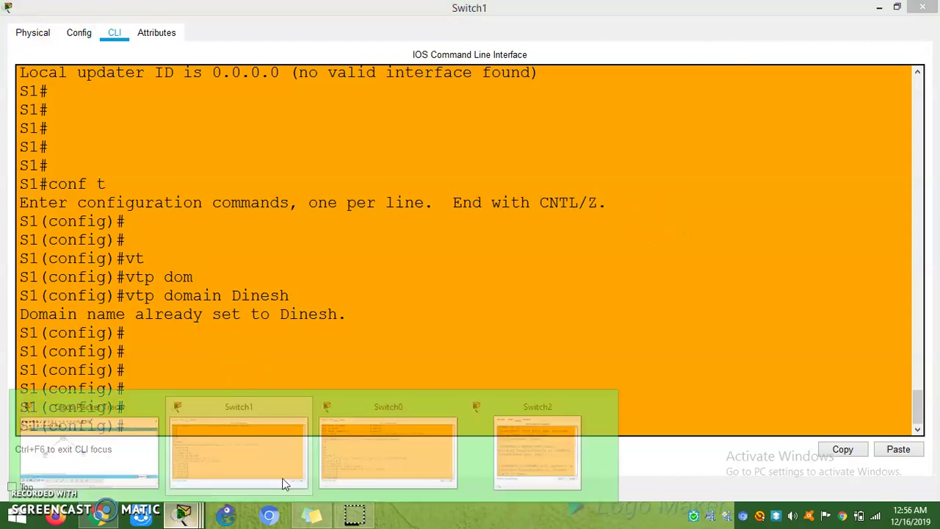
left_click(540, 441)
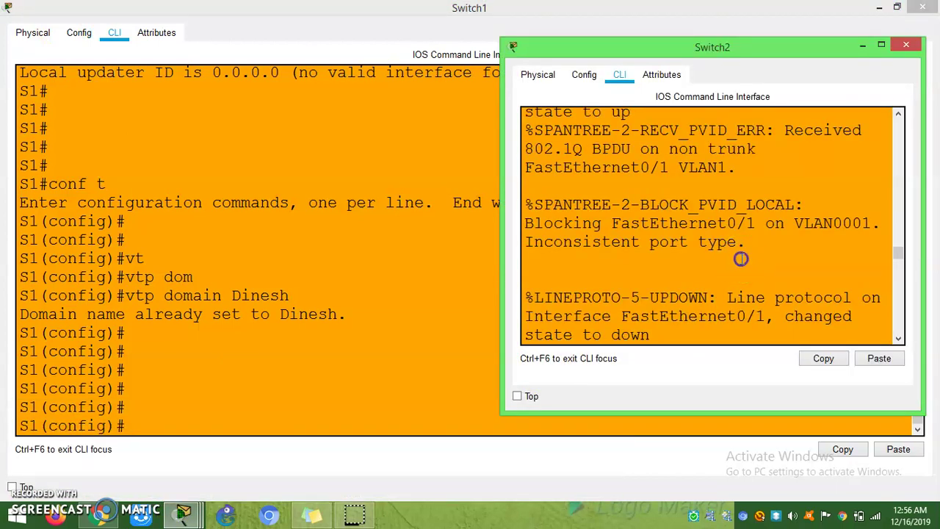
scroll(740, 259, "down", 10)
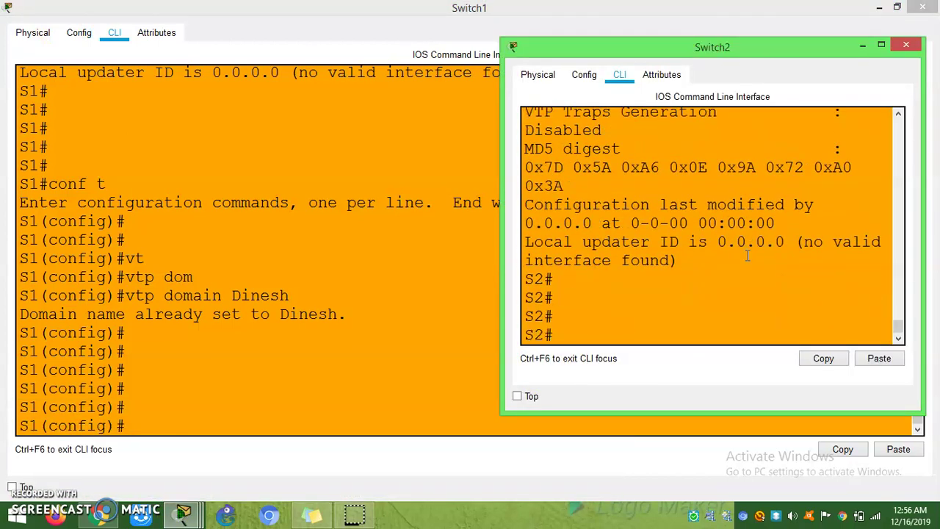
left_click(867, 46)
left_click(188, 512)
left_click(471, 453)
left_click(865, 47)
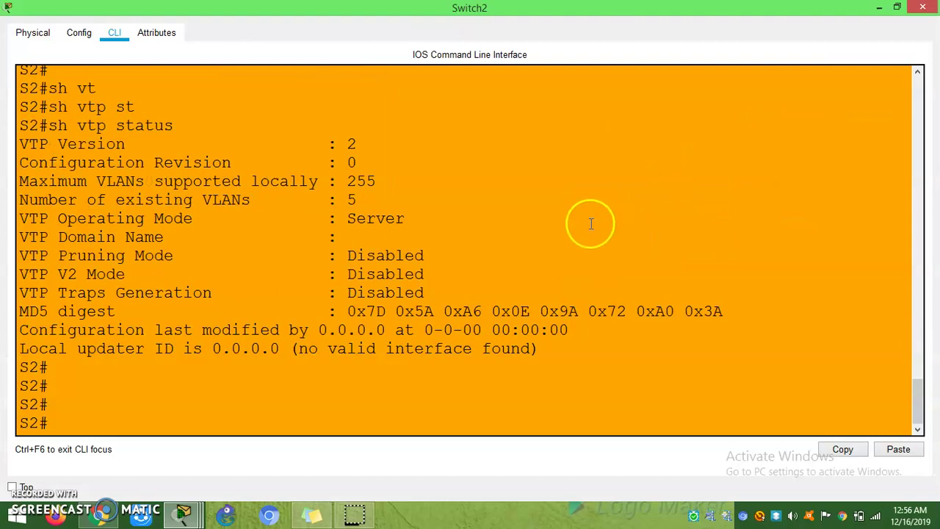
type("conf t")
key("Return")
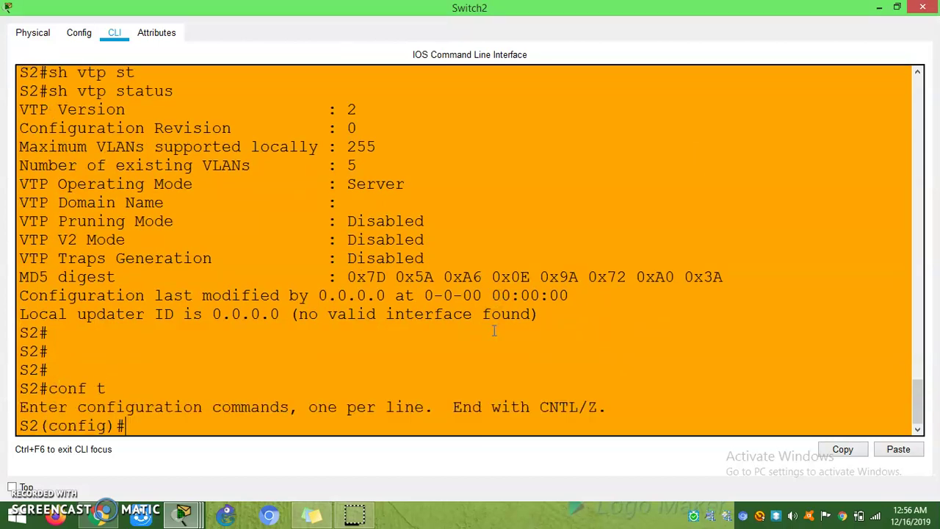
Step: Set Switch2's VTP domain to the presenter's first name in all lowercase, using the vtp domain command
type("vt")
key("Tab")
type("dom")
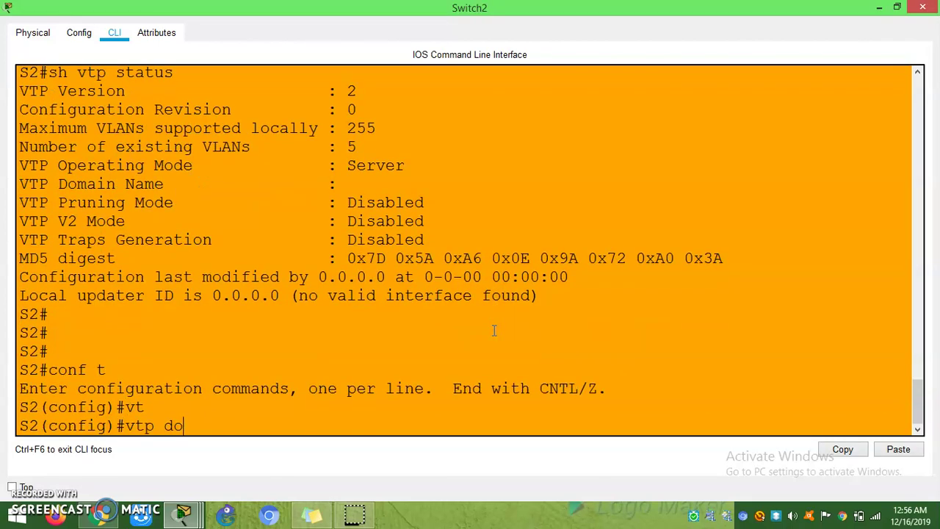
key("Tab")
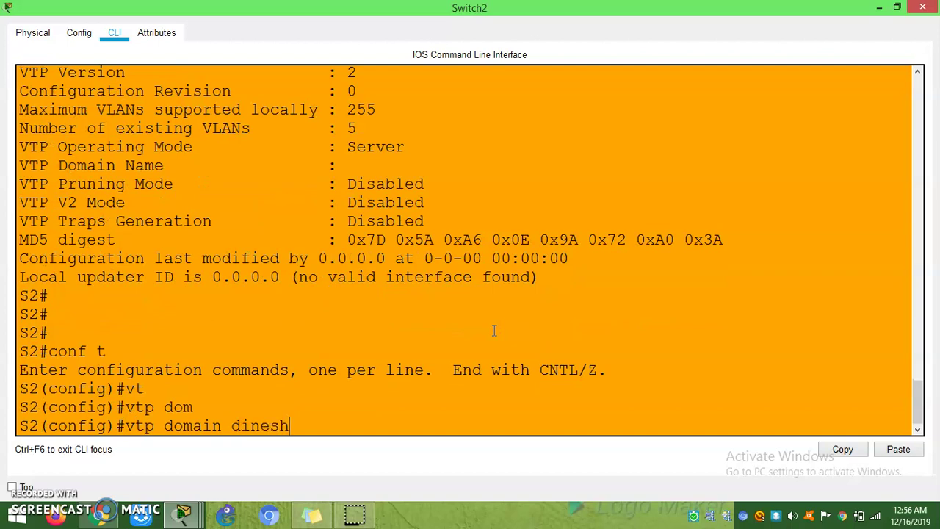
type("dinesh")
key("Return")
key("Return")
key("Return")
key("Return")
key("Return")
key("Return")
key("Return")
key("Return")
key("Return")
key("Return")
key("Return")
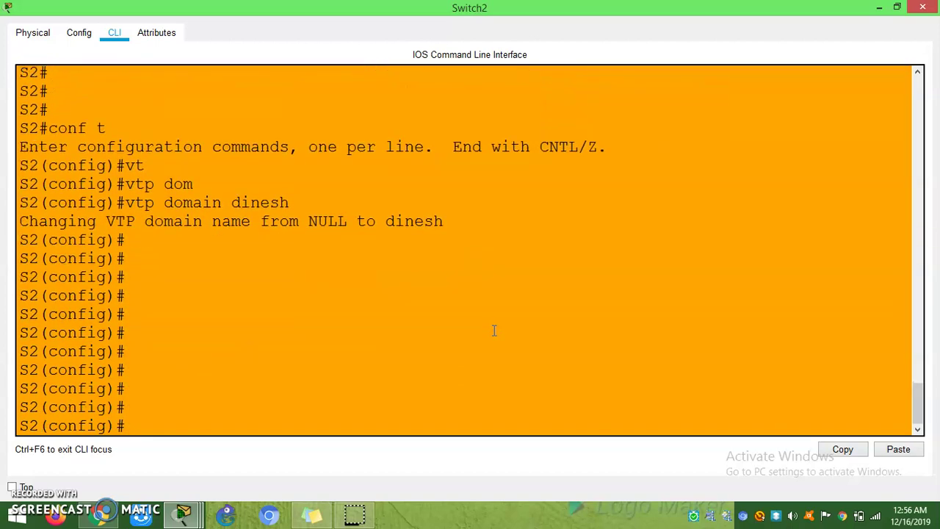
key("Return")
key("Return")
key("Return")
left_click(393, 165)
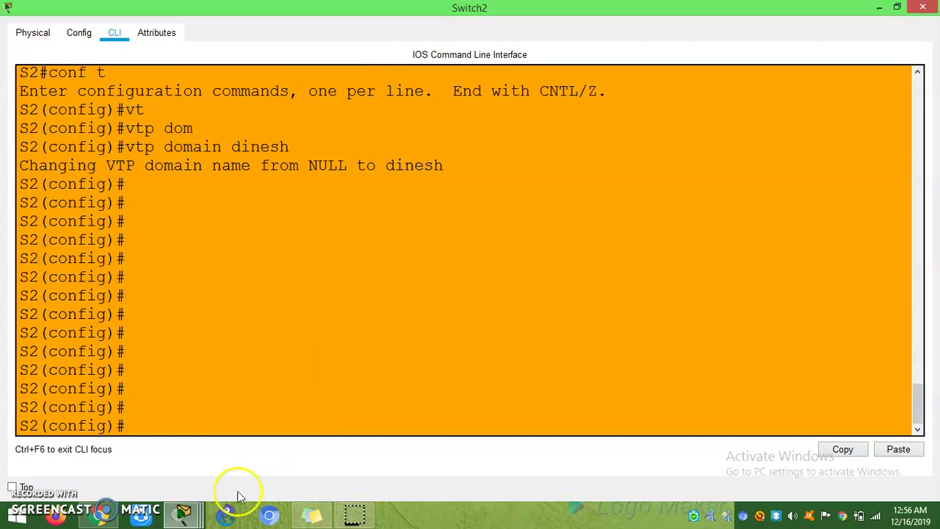
left_click(176, 523)
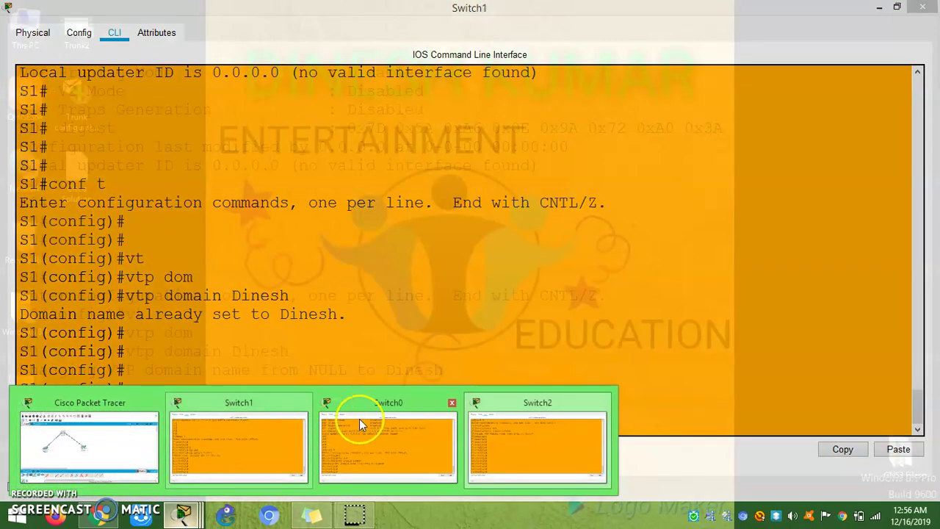
mouse_move(359, 419)
left_click(505, 294)
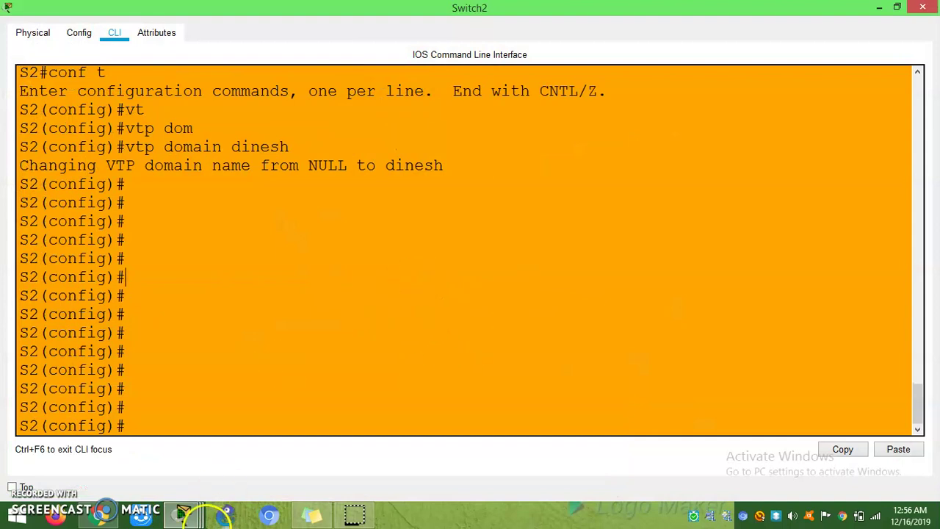
Step: Switch to Switch1's command line interface and set its VTP mode to client with vtp mode client
mouse_move(199, 514)
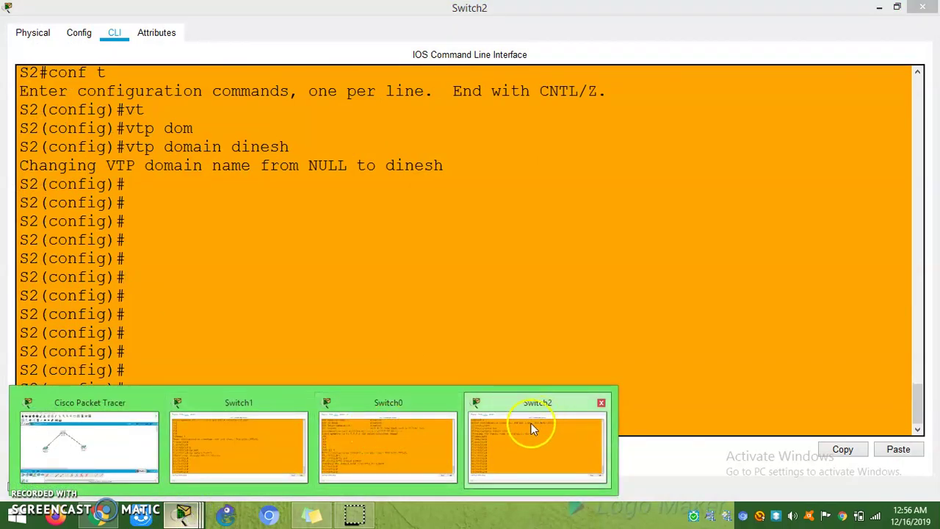
left_click(295, 442)
type("co")
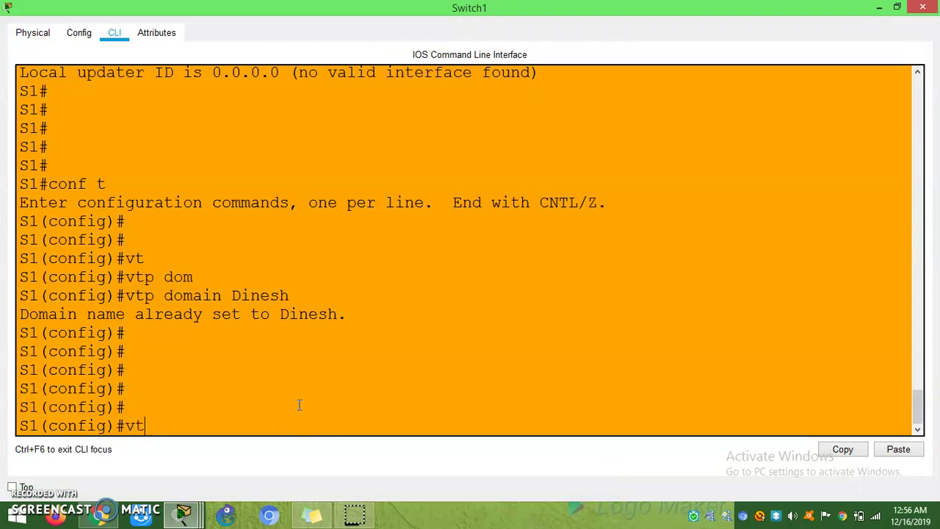
key("Tab")
type("mo")
key("Tab")
type("c")
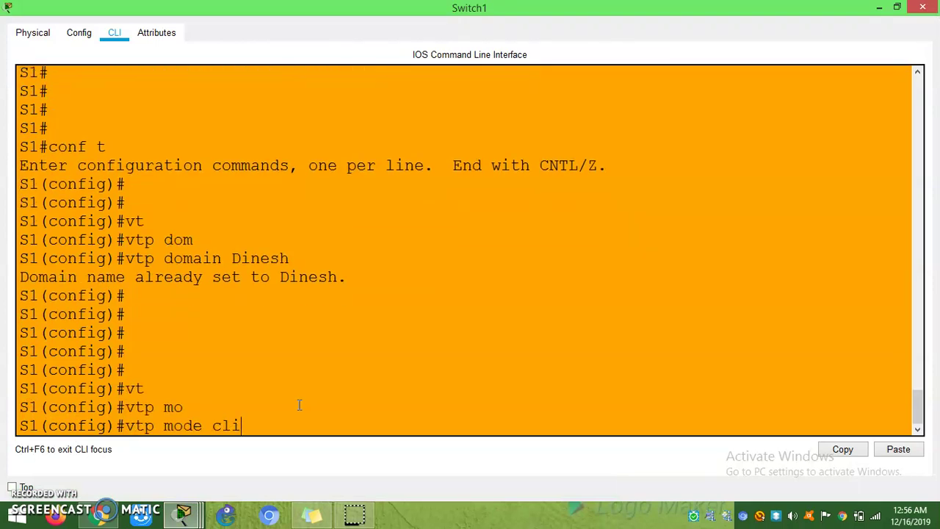
type("li")
key("Tab")
key("Return")
key("Return")
key("Return")
key("Return")
key("Return")
key("Return")
key("Return")
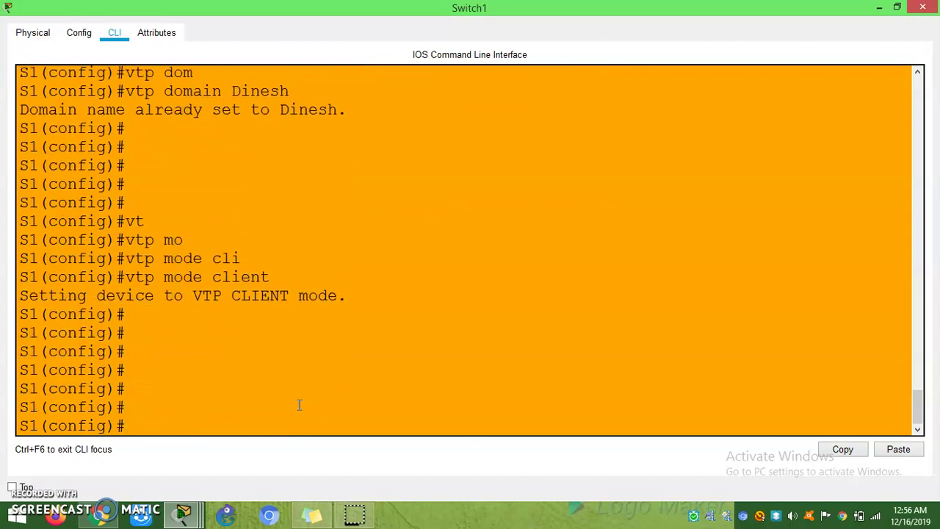
Step: Switch to Switch2's command line interface and try to enter global configuration mode again with conf t
mouse_move(183, 512)
left_click(519, 438)
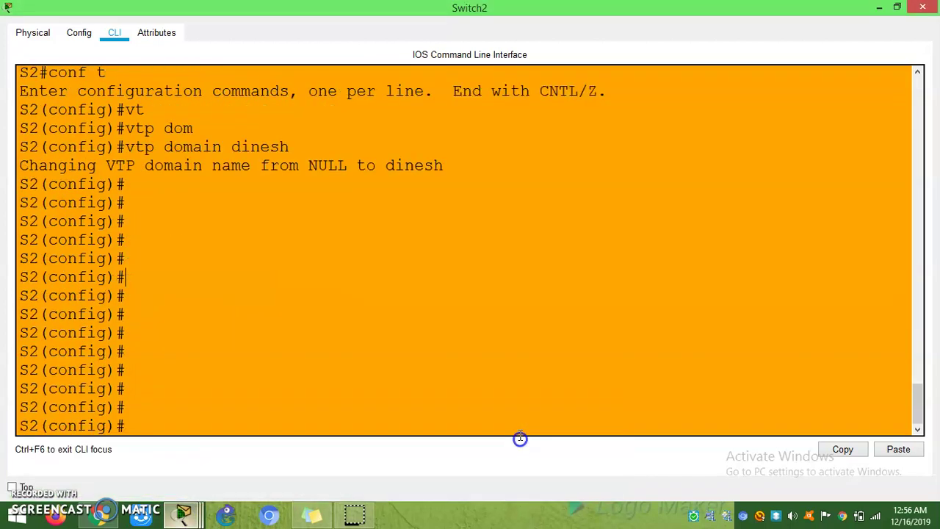
left_click(540, 350)
type("co")
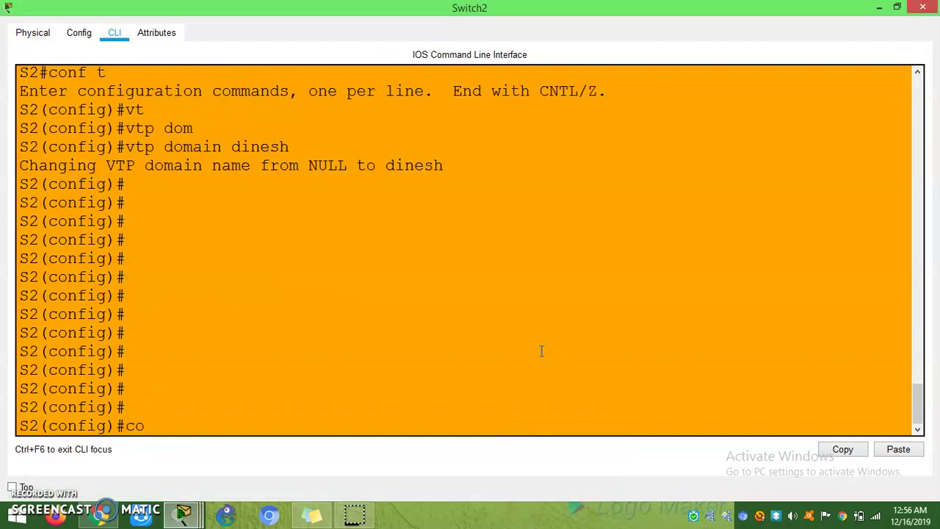
type("nf t")
key("Return")
key("Return")
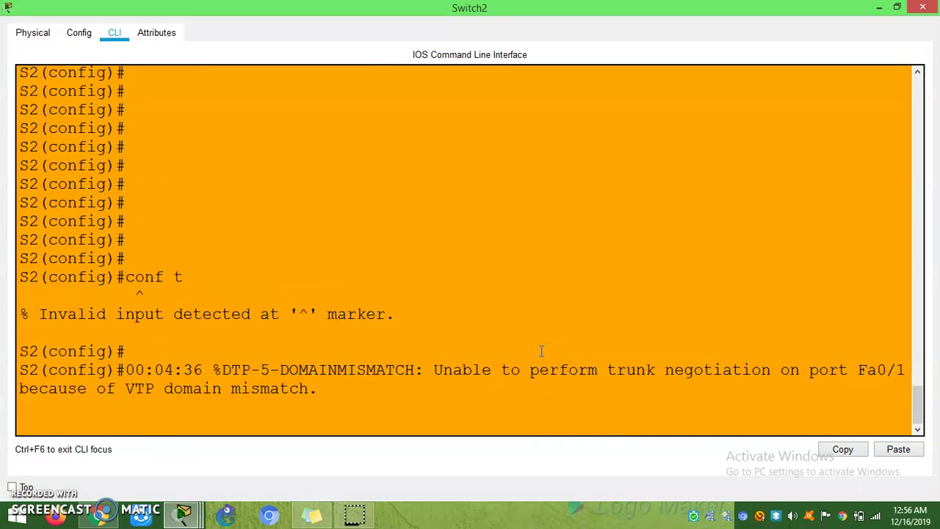
key("Return")
key("Return")
key("Return")
Step: Set Switch2's VTP mode to client with the vtp mode client command
type("vt")
key("Tab")
type("mo")
key("Tab")
type("cli")
key("Tab")
key("Return")
key("Return")
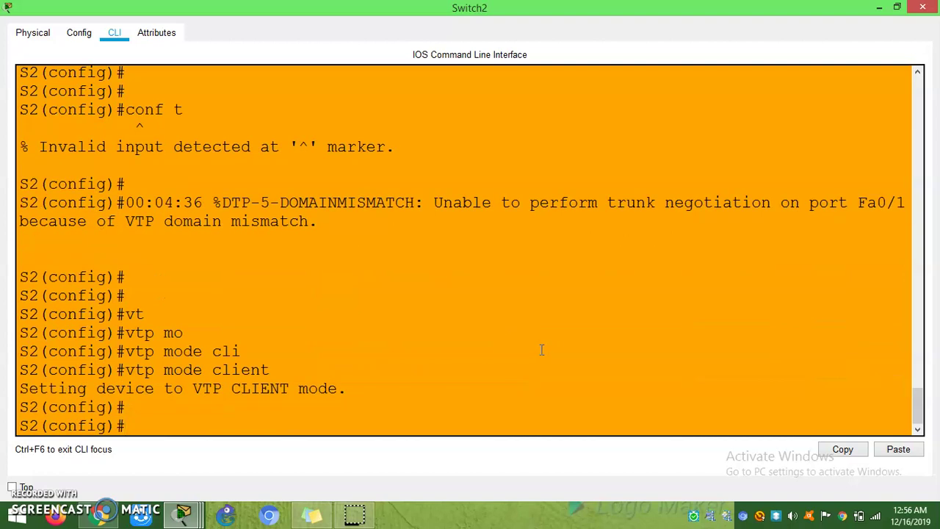
Step: Highlight the trunk negotiation message on Switch2, and set its VTP domain to the presenter's first name with a capital initial
left_click_drag(222, 203, 841, 222)
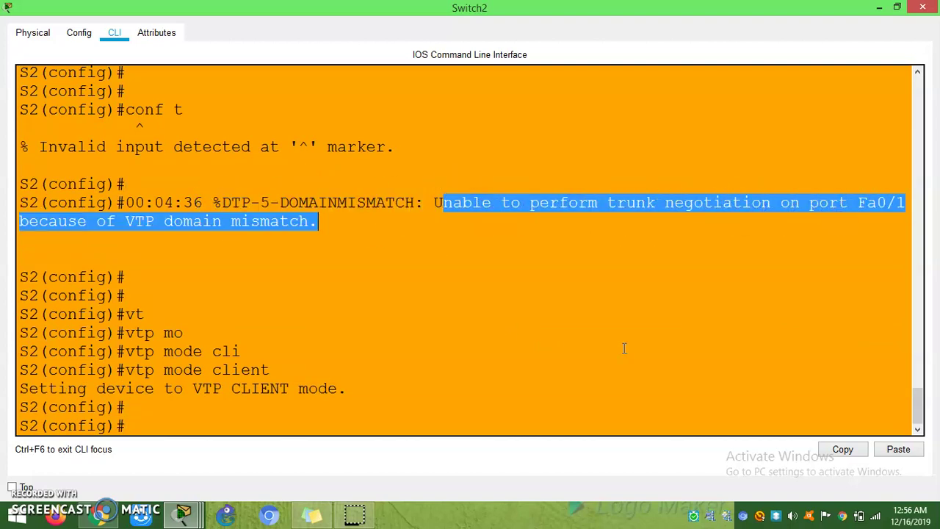
left_click(518, 393)
type("clien")
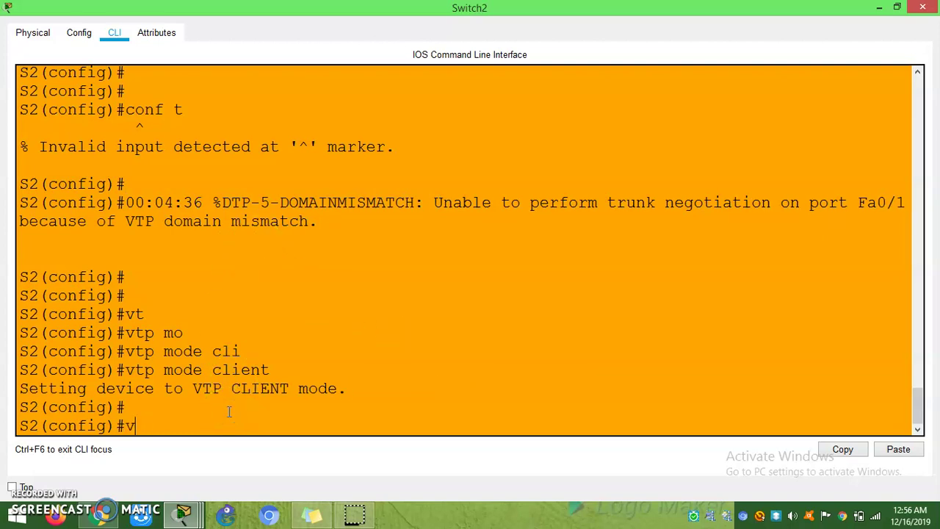
type("t")
key("Tab")
type("dom")
key("Tab")
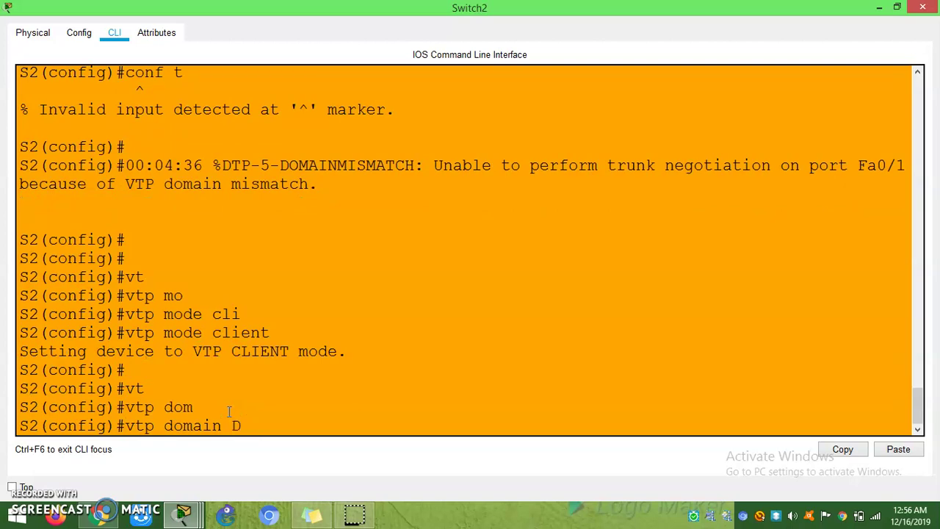
type("Dinesh")
key("Return")
key("Return")
key("Return")
key("Return")
key("Return")
left_click(242, 374)
left_click(245, 318)
Step: Exit global configuration mode on Switch2 and examine its domain name and configuration revision with sh vtp status
type("s")
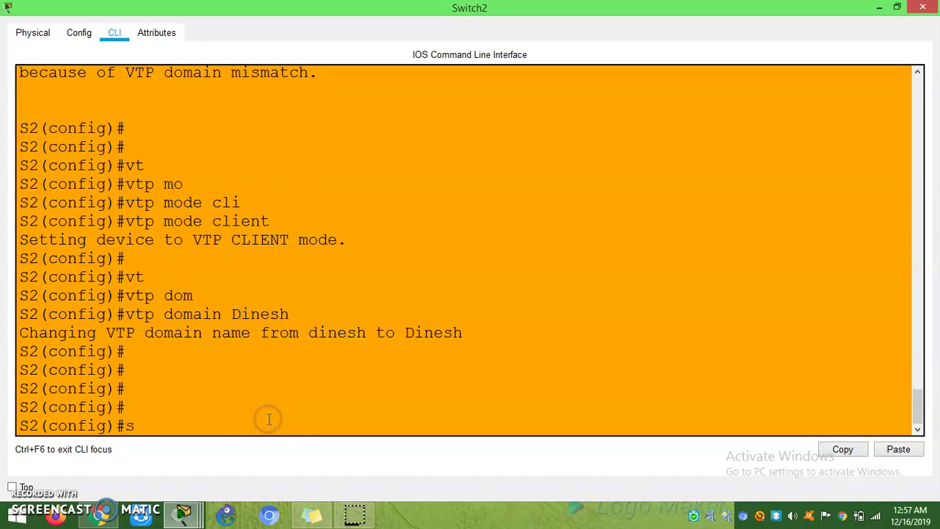
type("xit")
key("Return")
type("sh vt")
key("Tab")
type("s")
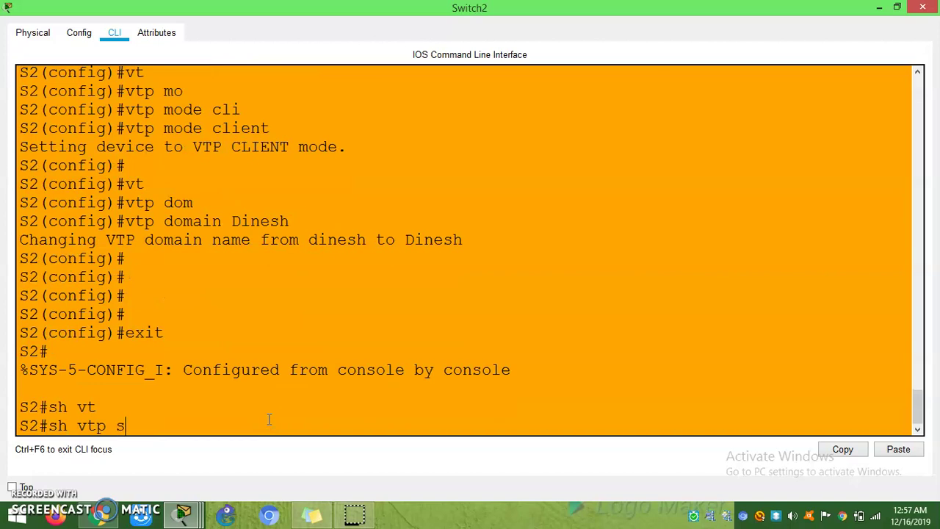
type("t")
key("Tab")
key("Return")
key("Return")
key("Return")
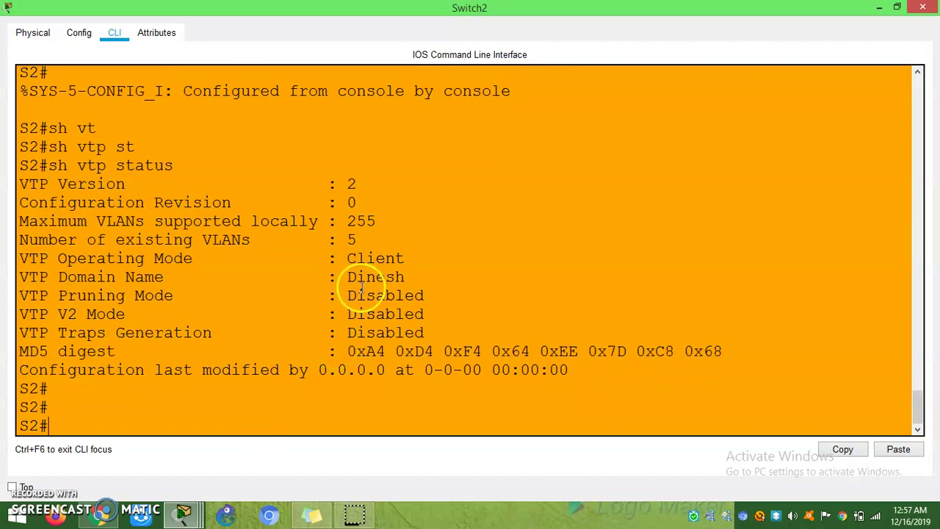
left_click_drag(357, 294, 415, 195)
left_click_drag(330, 271, 438, 270)
left_click(438, 272)
left_click_drag(342, 204, 378, 203)
left_click(394, 243)
Step: Switch to Switch1's command line interface and try to leave configuration mode and start a show vtp command
mouse_move(183, 517)
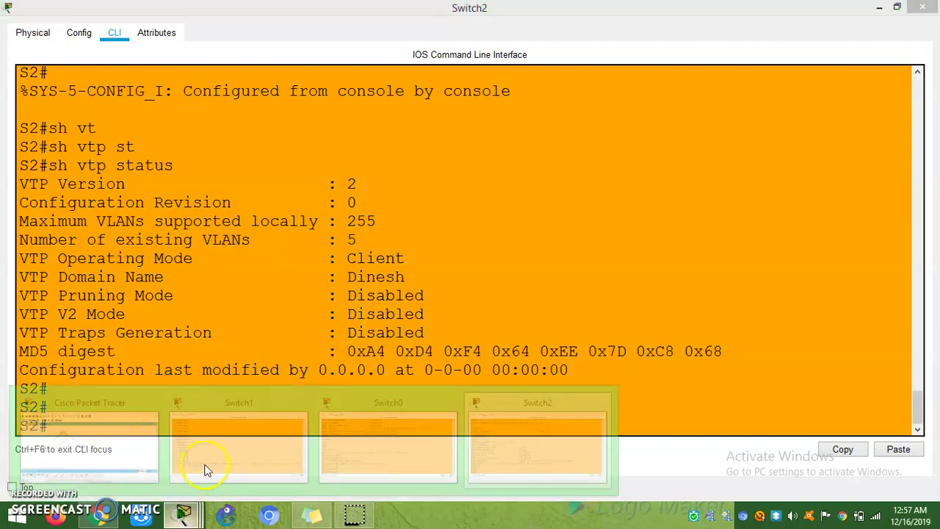
left_click(247, 429)
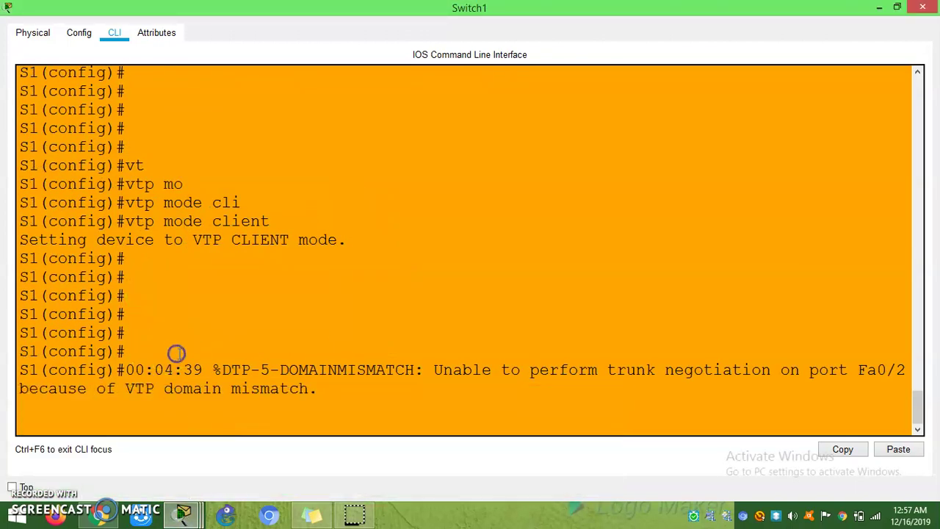
key("Return")
key("Return")
key("Return")
key("Return")
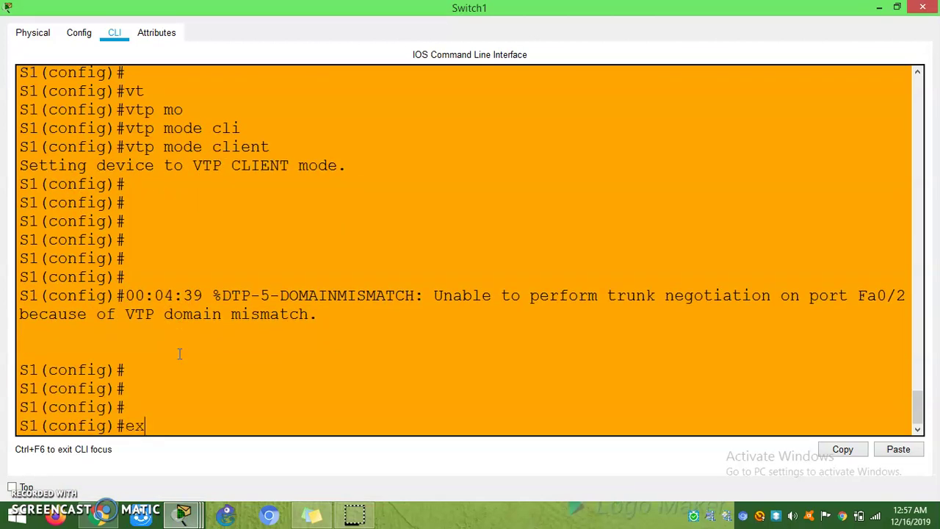
key("Return")
key("Return")
key("Return")
key("Return")
key("Return")
key("Return")
key("Return")
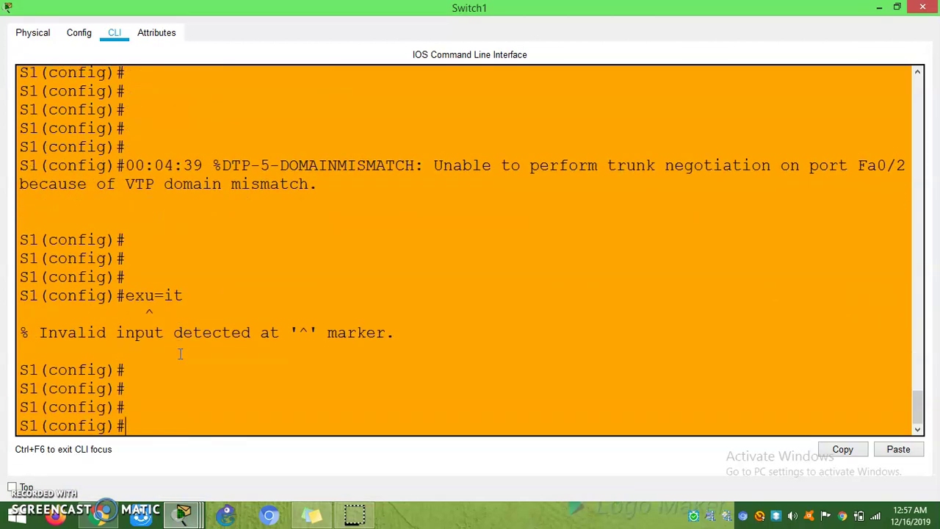
type("sh vt")
key("Tab")
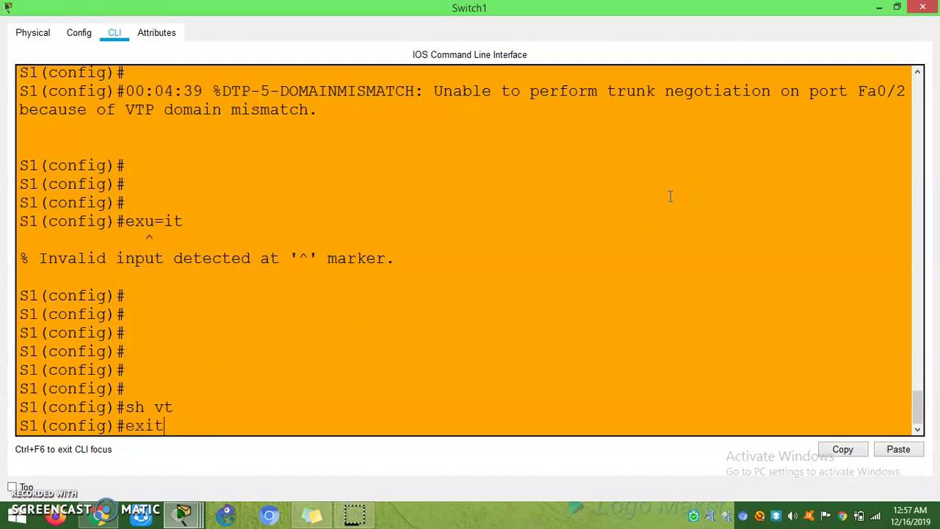
Step: Exit global configuration mode on Switch1 and check the configuration revision in its VTP status with sh vtp status
key("Return")
type("sh vt")
key("Tab")
type("s")
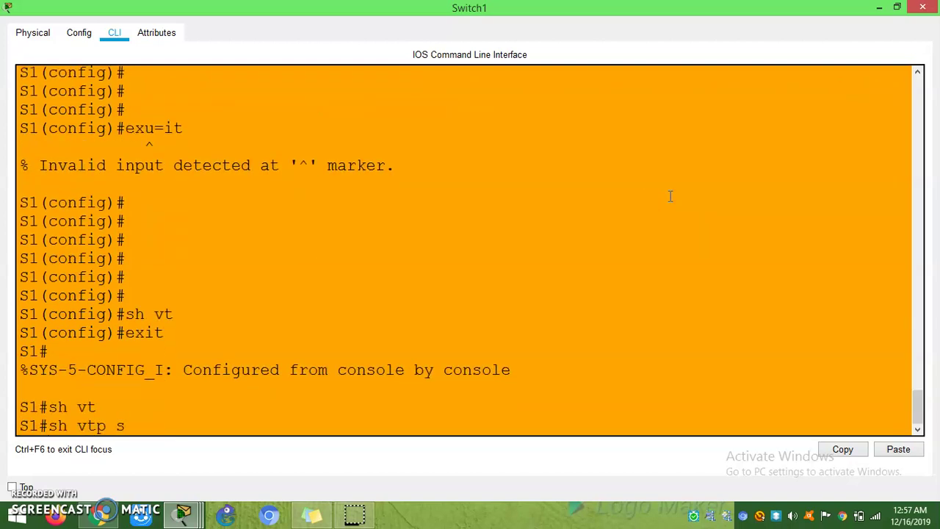
type("t")
key("Tab")
key("Return")
key("Return")
key("Return")
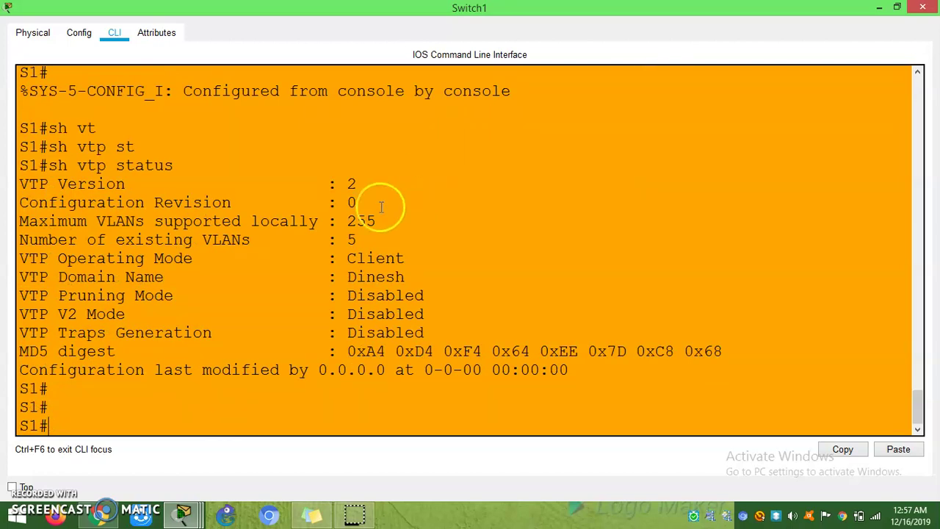
left_click_drag(346, 209, 14, 212)
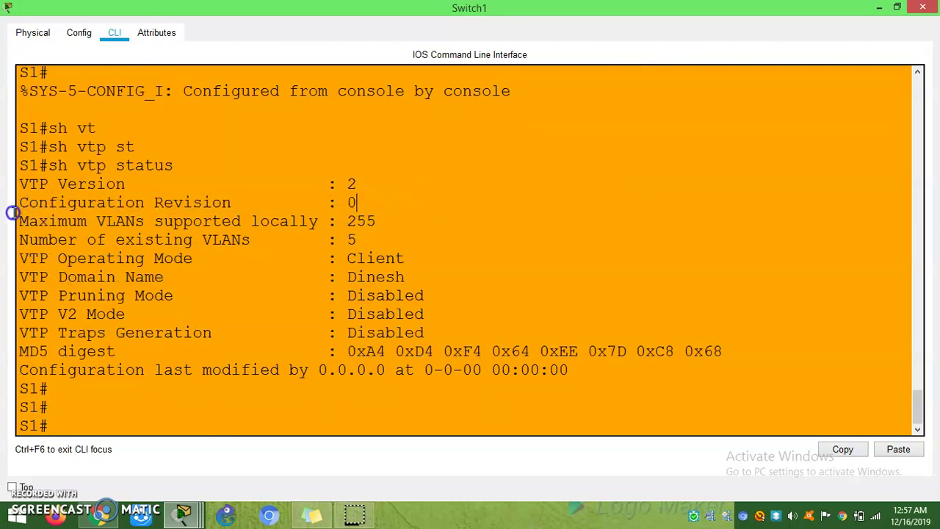
Step: Examine the Configuration Revision and VTP Domain Name lines in Switch1's VTP status output
left_click(81, 208)
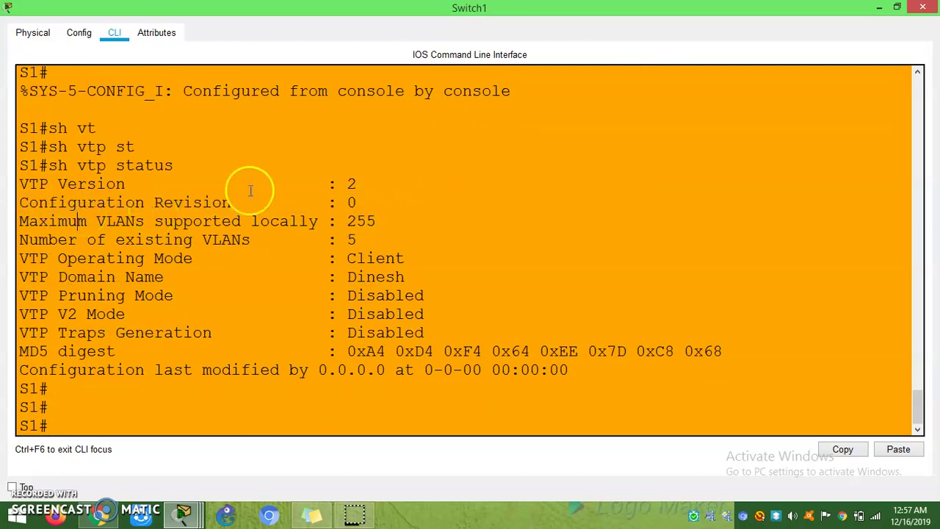
left_click_drag(352, 203, 318, 203)
left_click(356, 203)
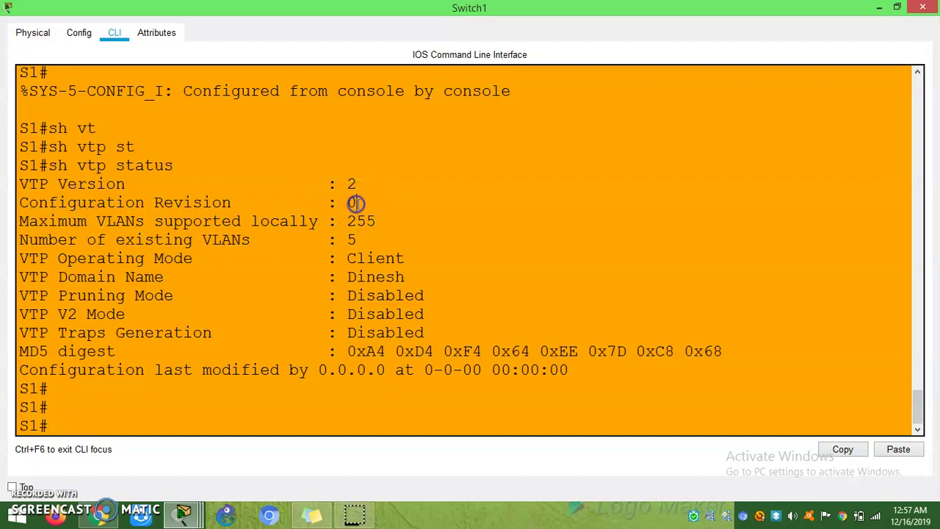
left_click(343, 239)
left_click_drag(382, 202, 325, 202)
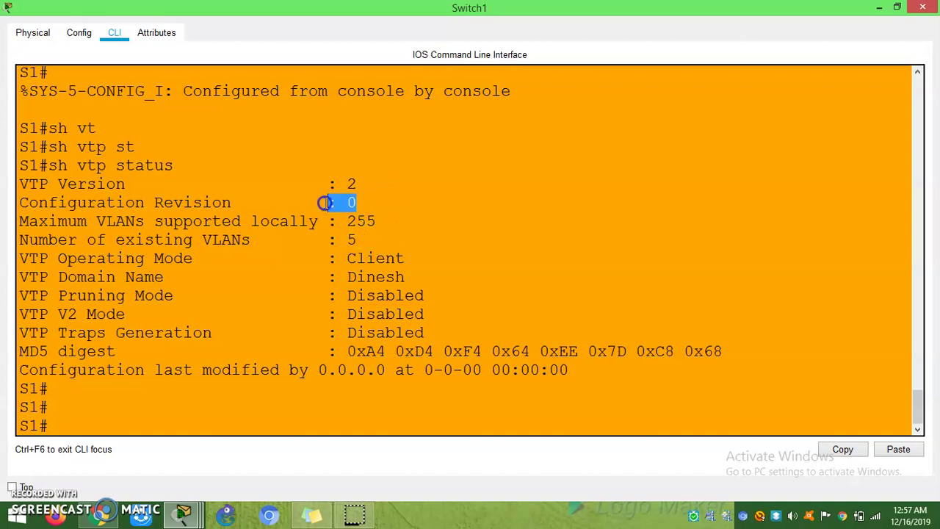
left_click(382, 252)
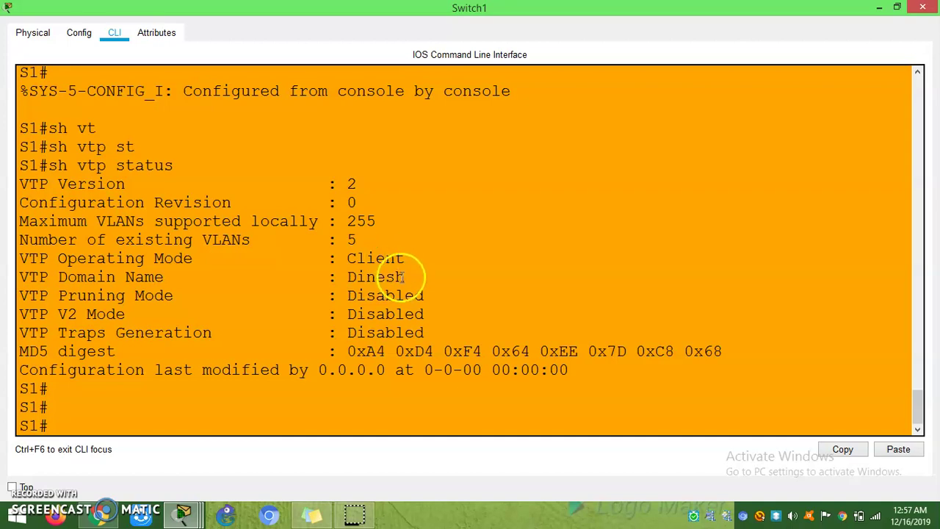
left_click(337, 333)
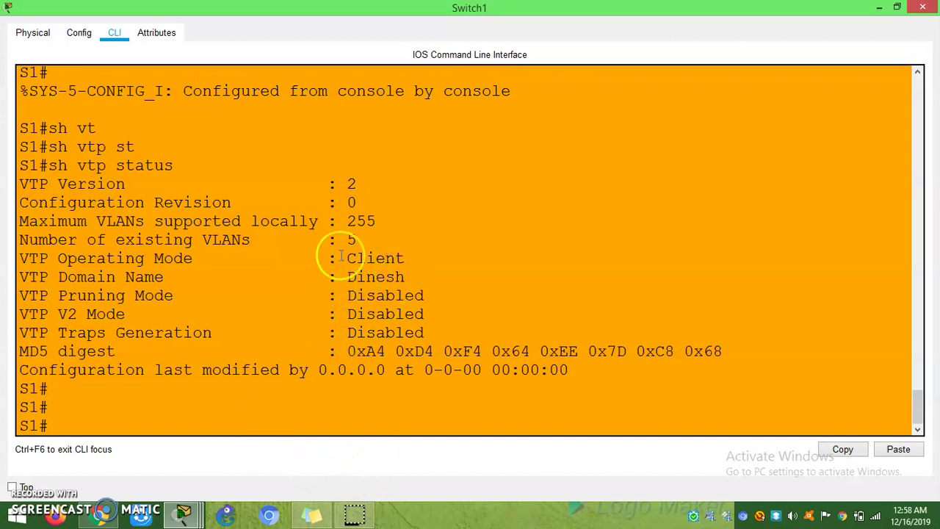
left_click_drag(357, 203, 17, 203)
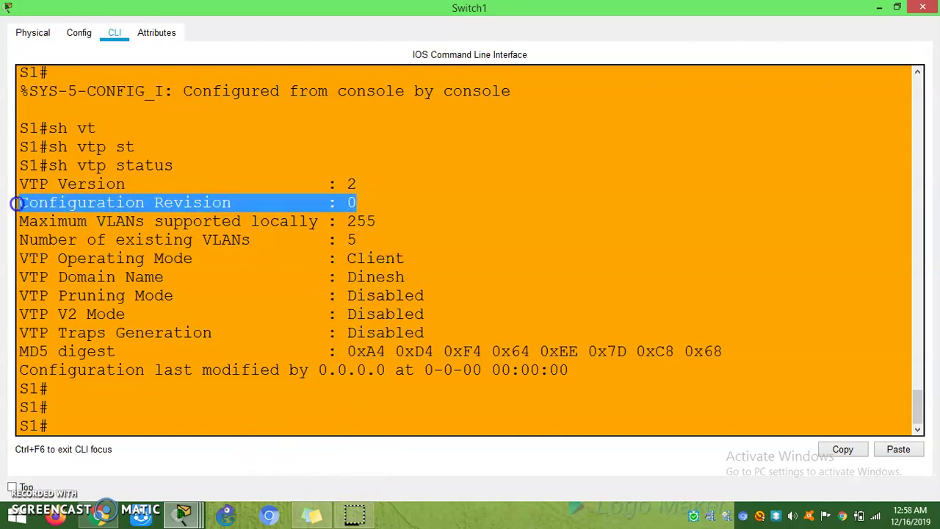
left_click_drag(412, 276, 334, 276)
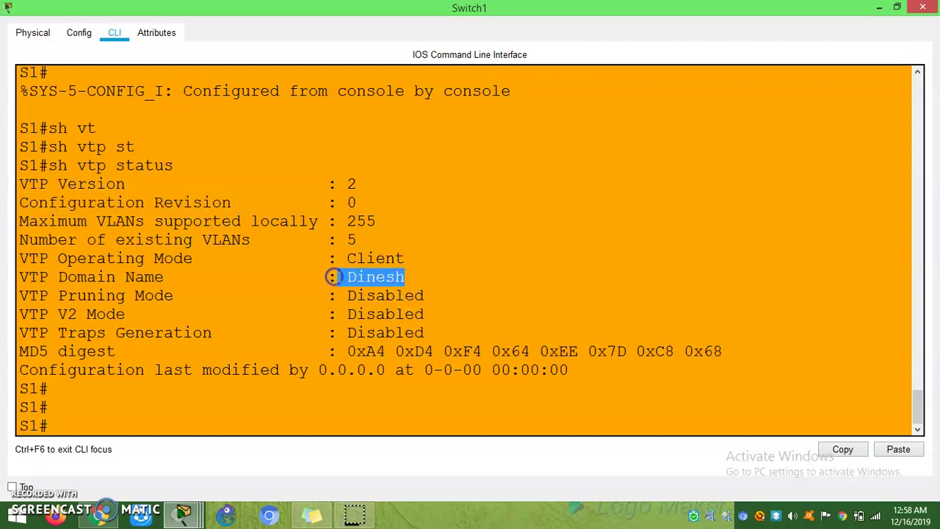
left_click_drag(358, 203, 338, 202)
Step: Enter global configuration mode on Switch1 and try to create VLAN 10 and give it a name
left_click(251, 430)
type("conf t")
key("Return")
key("Return")
type("vkl")
key("Tab")
type("l")
key("Tab")
type("10")
key("Return")
key("Return")
key("Return")
key("Return")
type("nfig")
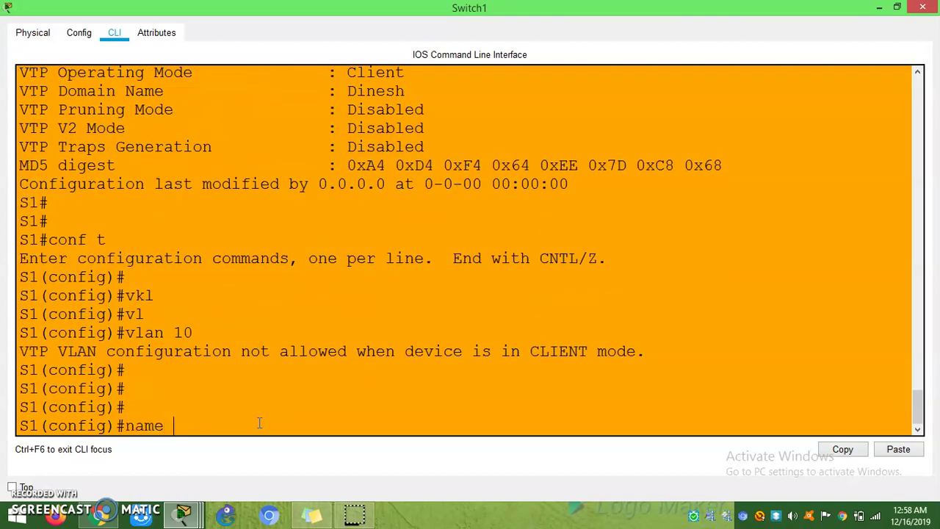
type("ame vl")
key("Tab")
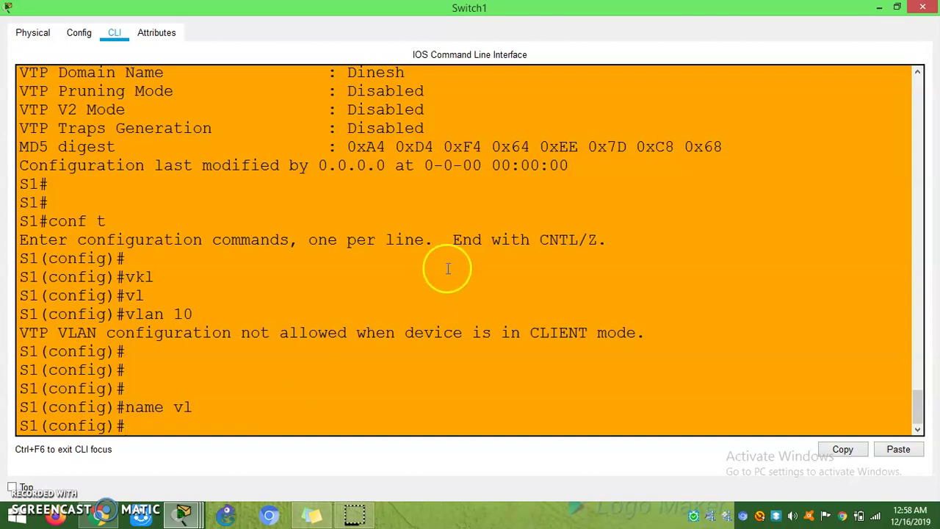
Step: Highlight the VTP VLAN configuration message below the vlan 10 command on Switch1, and start an exit command
left_click_drag(22, 334, 676, 338)
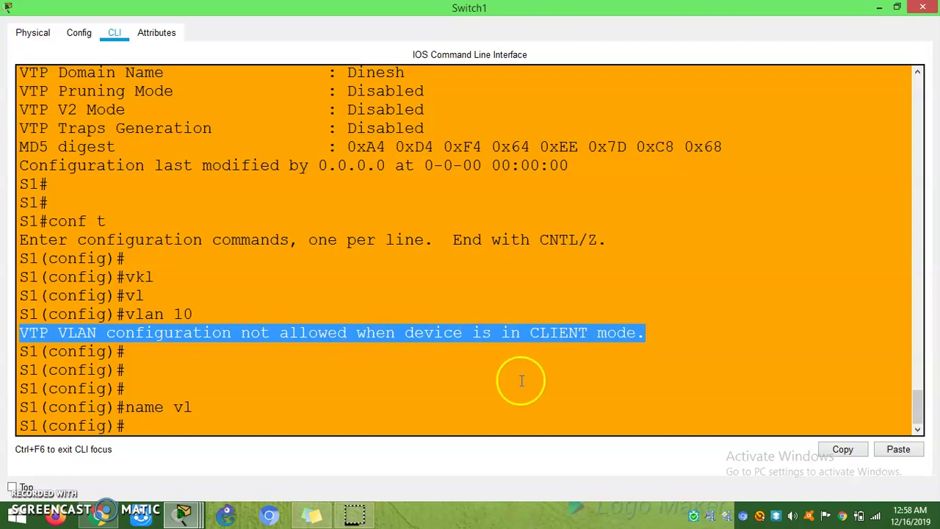
left_click(285, 426)
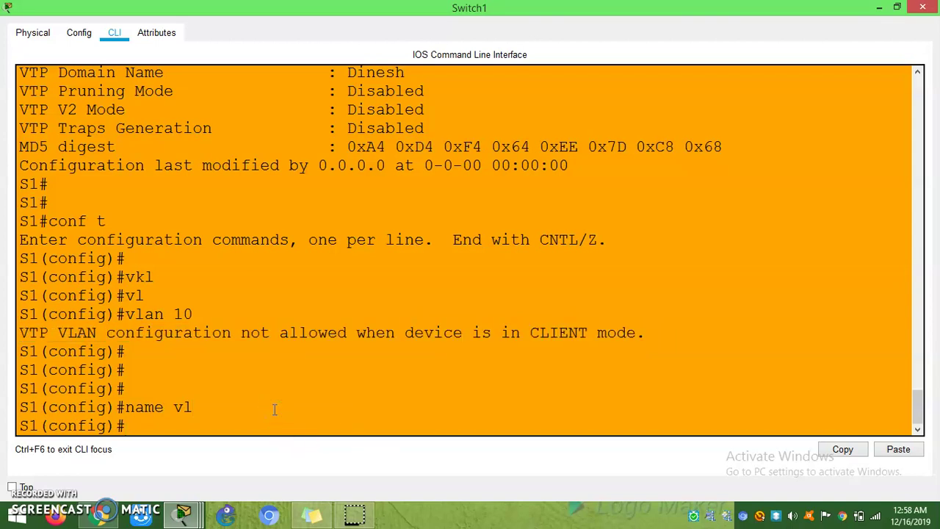
key("Return")
key("Return")
key("Return")
type("exit")
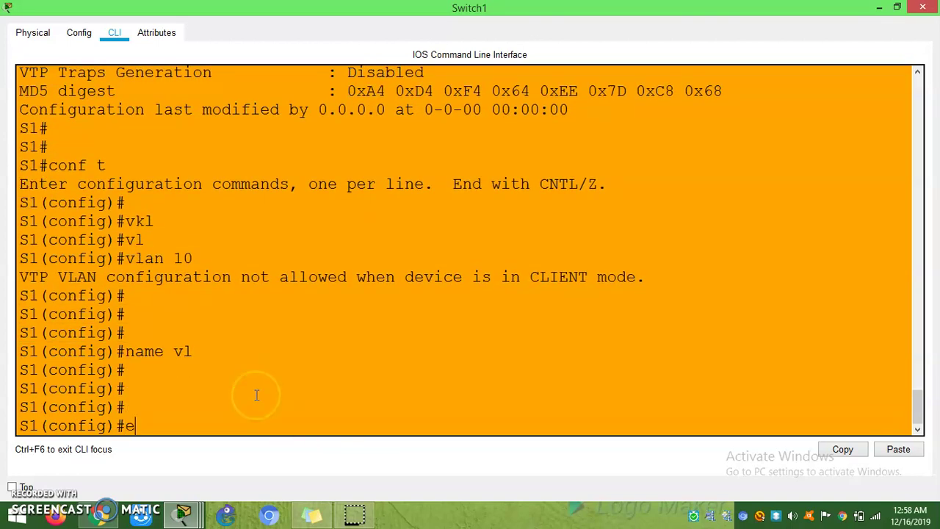
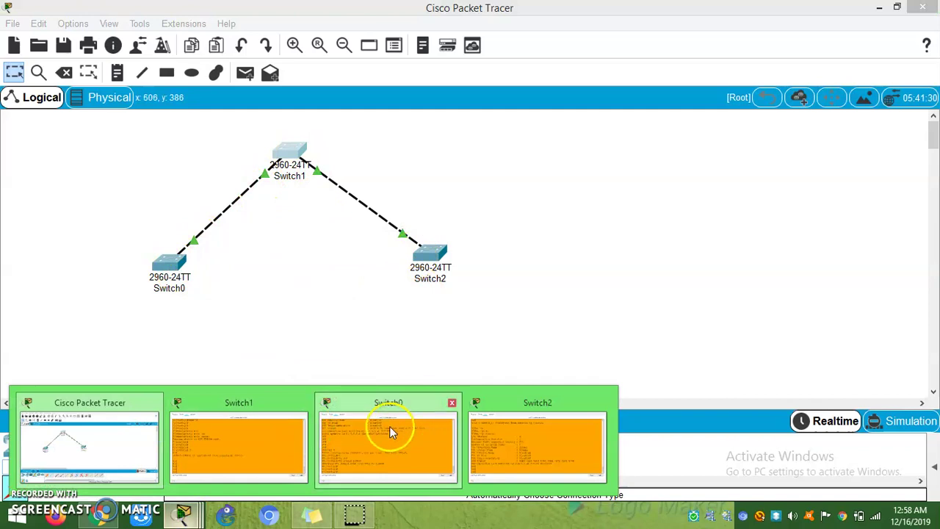
Step: Leave global configuration mode on Switch0 and return to its privileged prompt
key("Return")
key("Return")
key("Return")
key("Return")
key("Return")
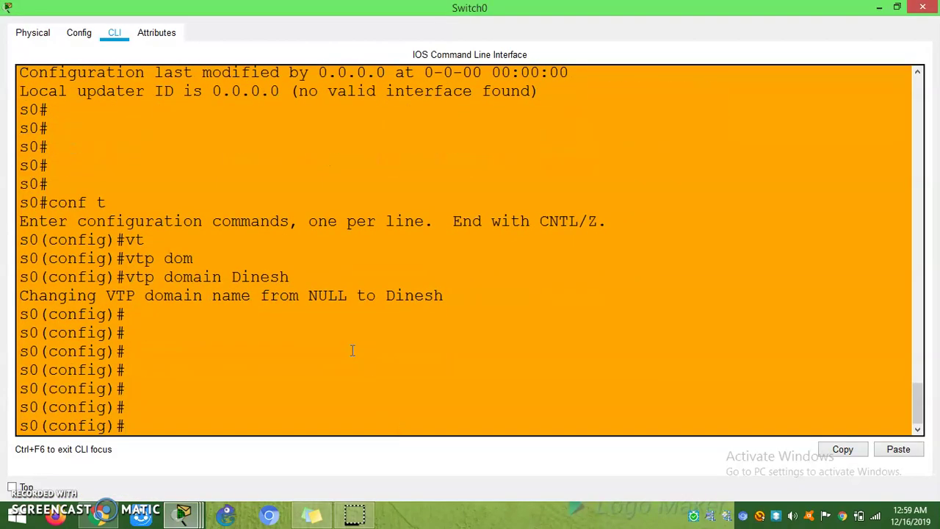
key("ctrl+z")
key("Return")
key("Return")
key("Return")
key("Return")
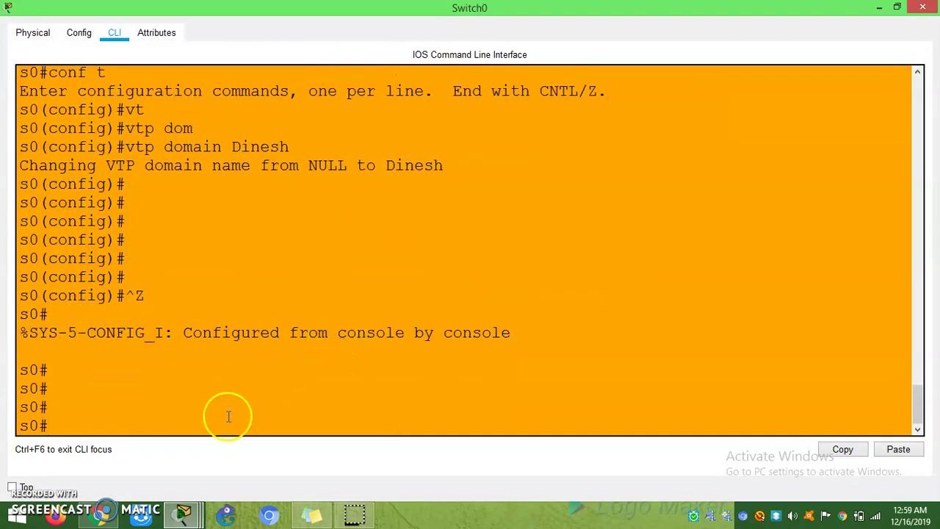
Step: Switch to Switch1's command line interface and examine its VTP operating mode and domain name with sh vtp status
mouse_move(183, 514)
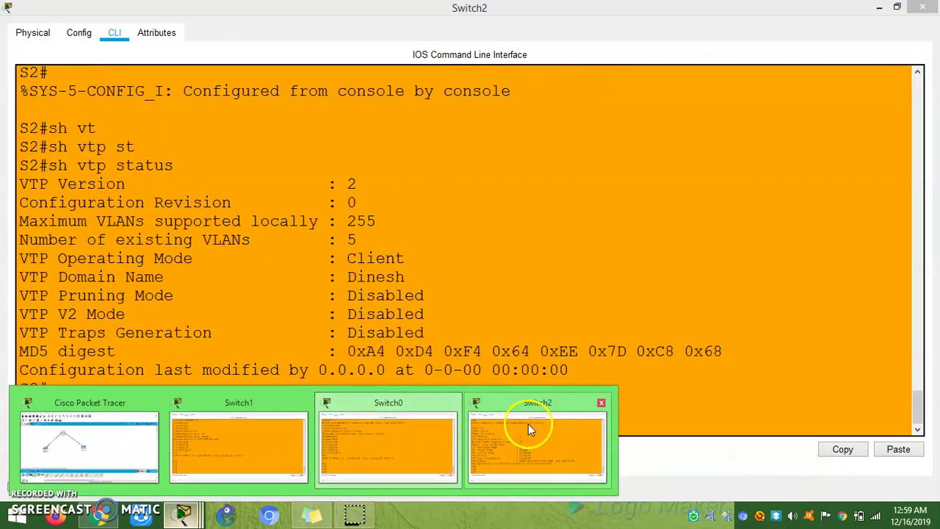
left_click(245, 438)
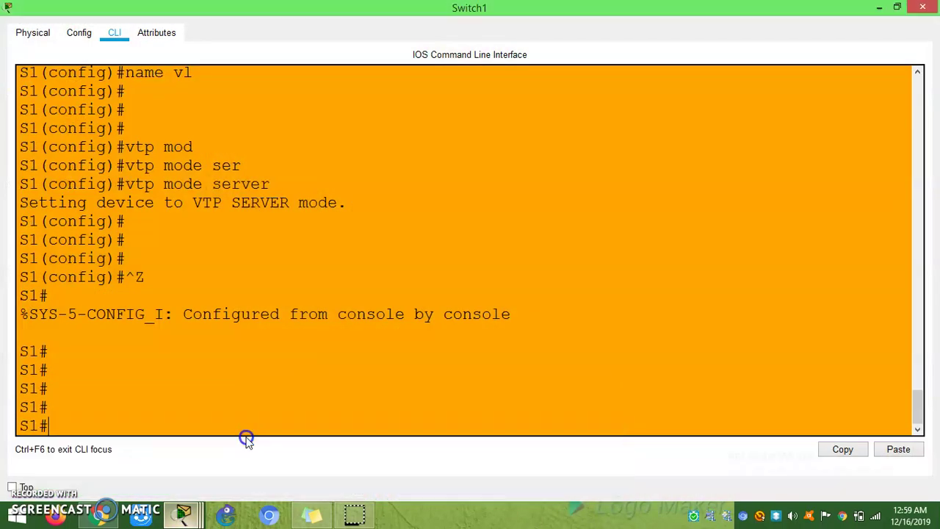
key("Return")
key("Return")
key("Return")
key("Return")
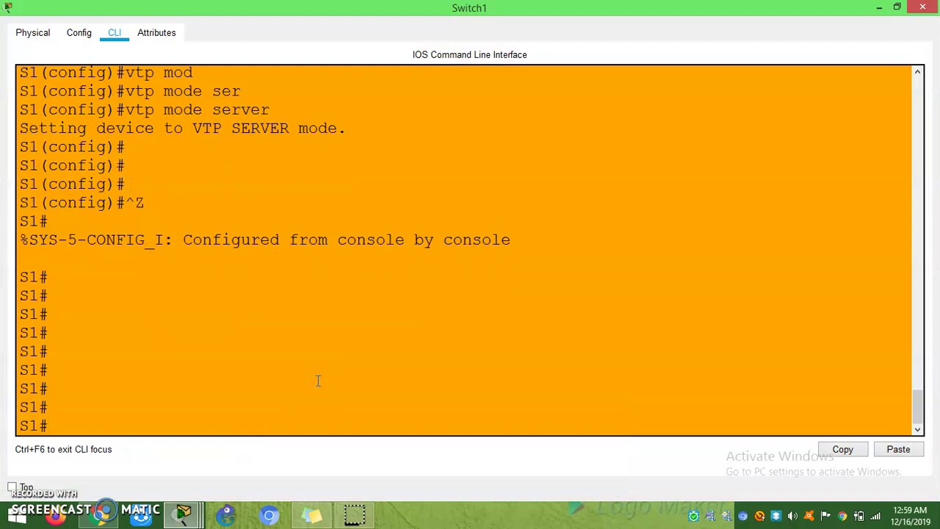
type("sh vt")
key("Tab")
type("st")
key("Tab")
key("Return")
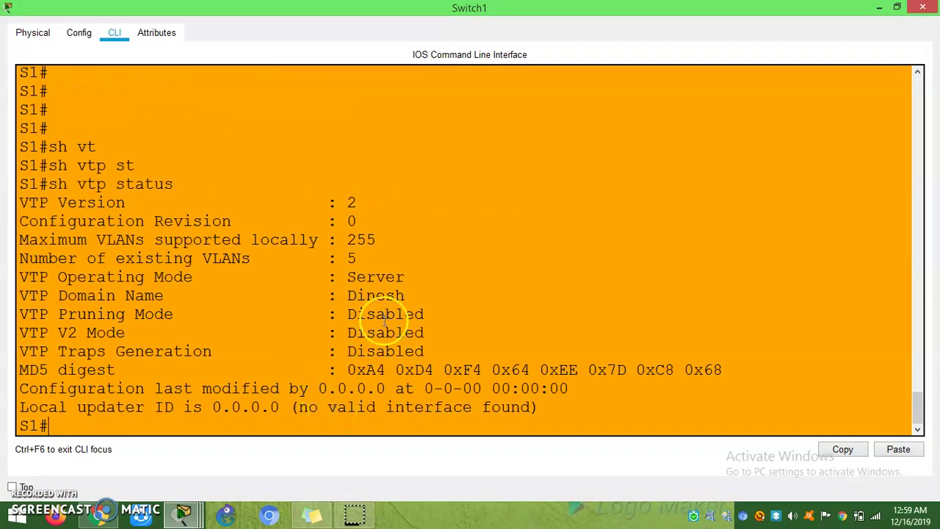
left_click_drag(442, 266, 329, 295)
Step: Enter global configuration mode on Switch1 and create VLAN 10
left_click(576, 426)
type("conf t")
key("Return")
type("vl")
key("Tab")
type("n")
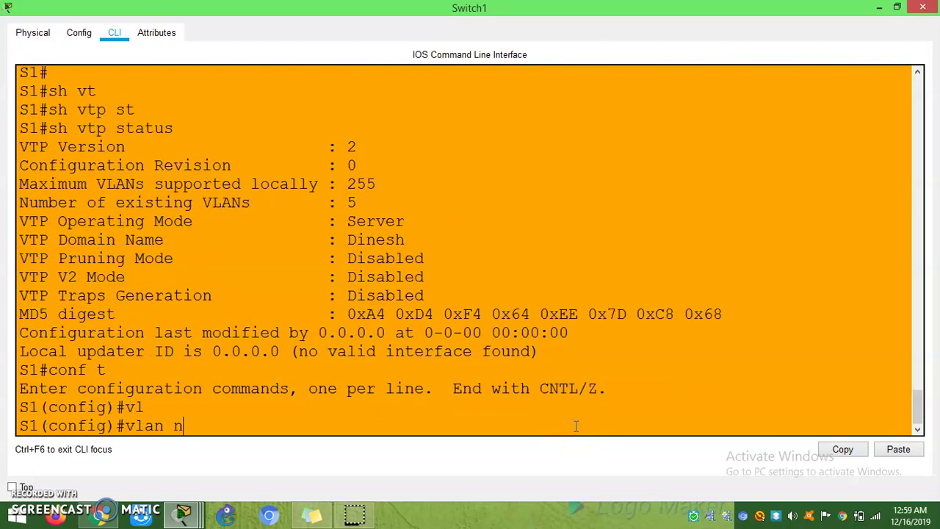
type("0")
key("Return")
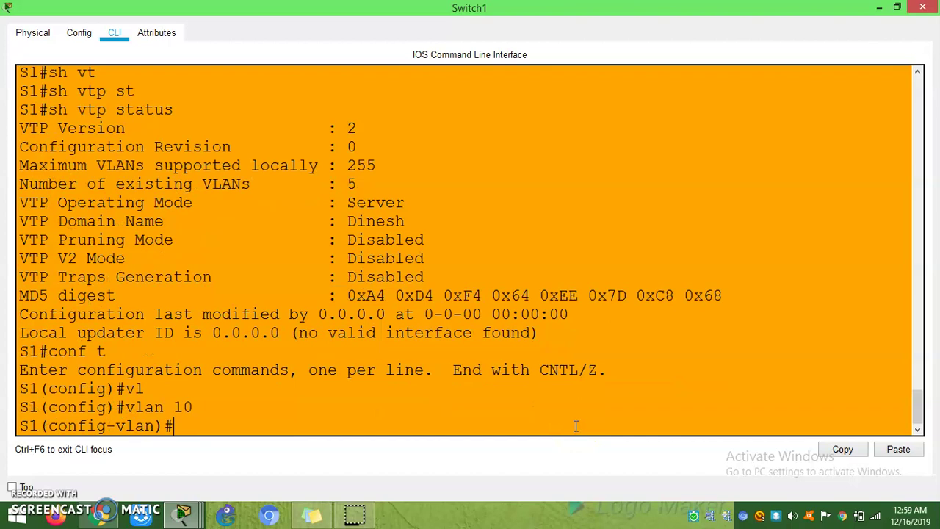
Step: Leave VLAN configuration mode on Switch1 and display its VTP status with sh vtp status
key("Return")
key("ctrl+z")
key("Return")
type("sh vtp")
key("Tab")
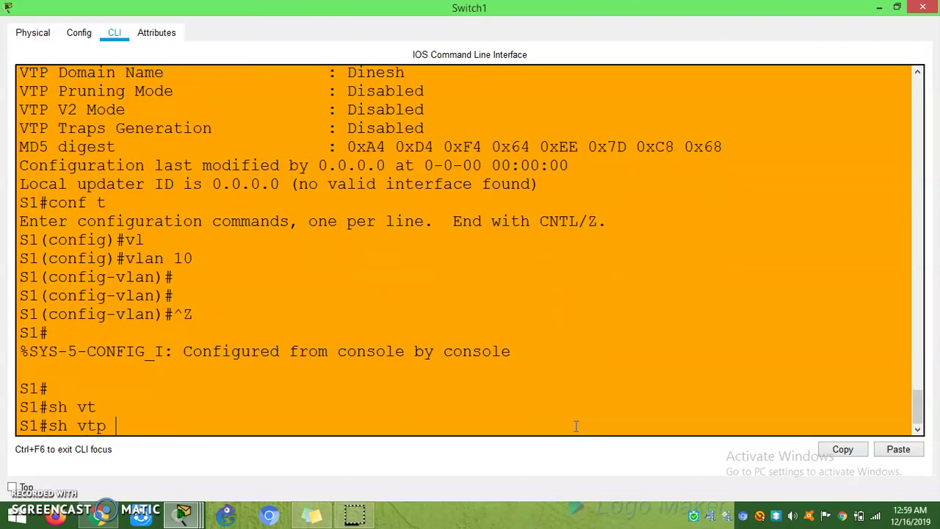
type("st")
key("Tab")
key("Return")
Step: Try the command conf y on Switch1, and highlight the Configuration Revision line in its VTP status
left_click(715, 297)
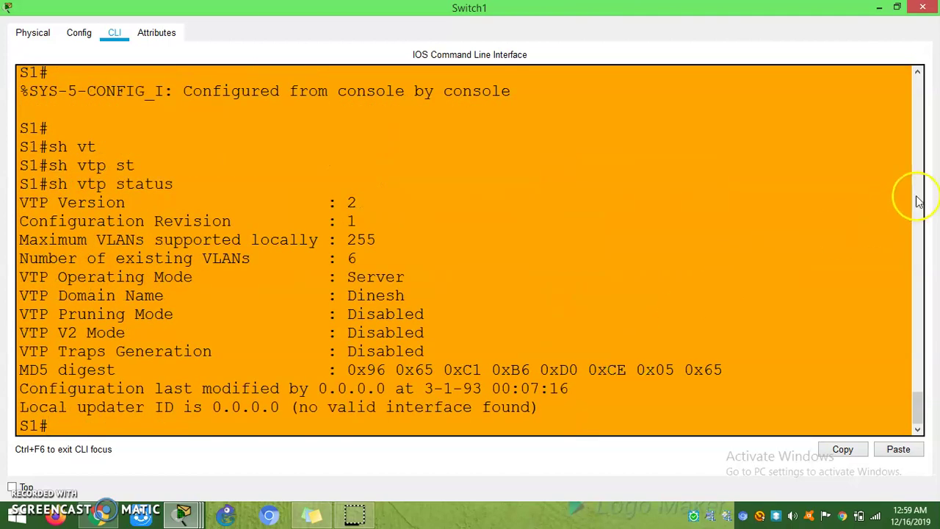
left_click_drag(441, 239, 268, 222)
left_click(274, 398)
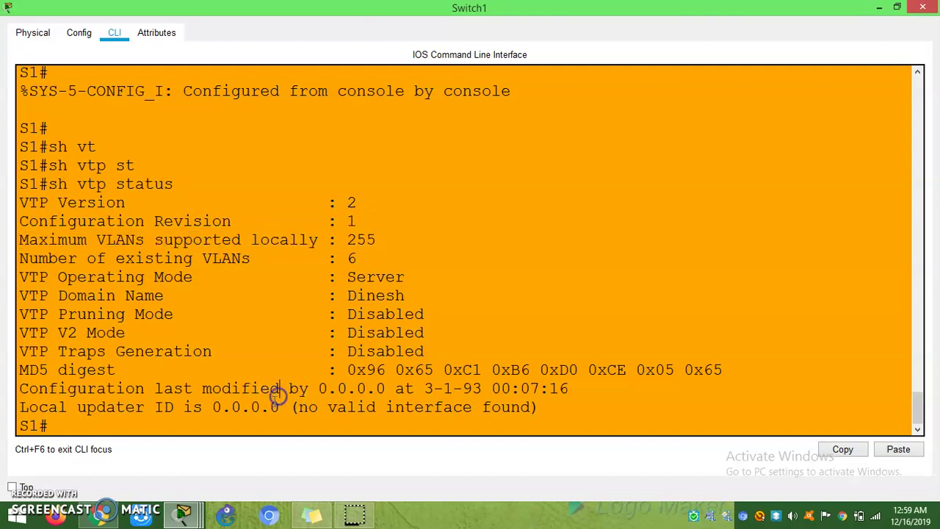
type("conf y")
key("Return")
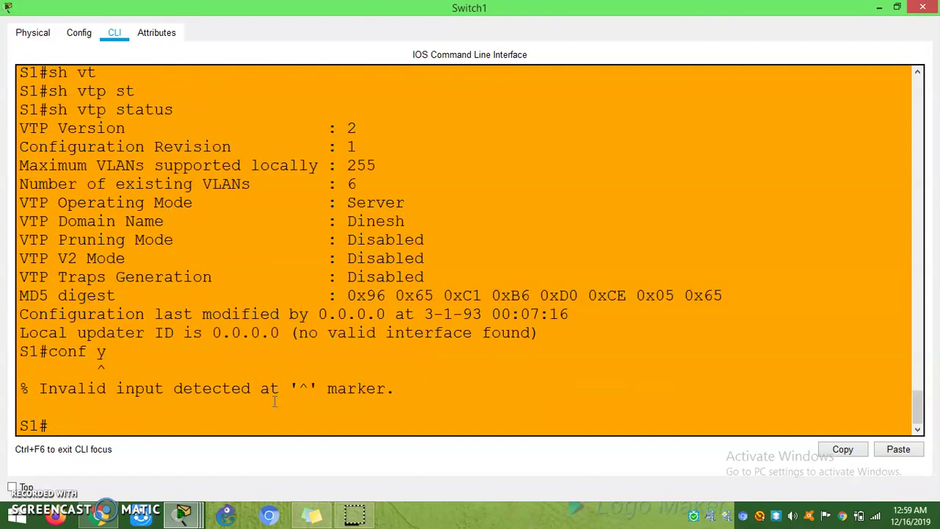
left_click_drag(358, 147, 30, 147)
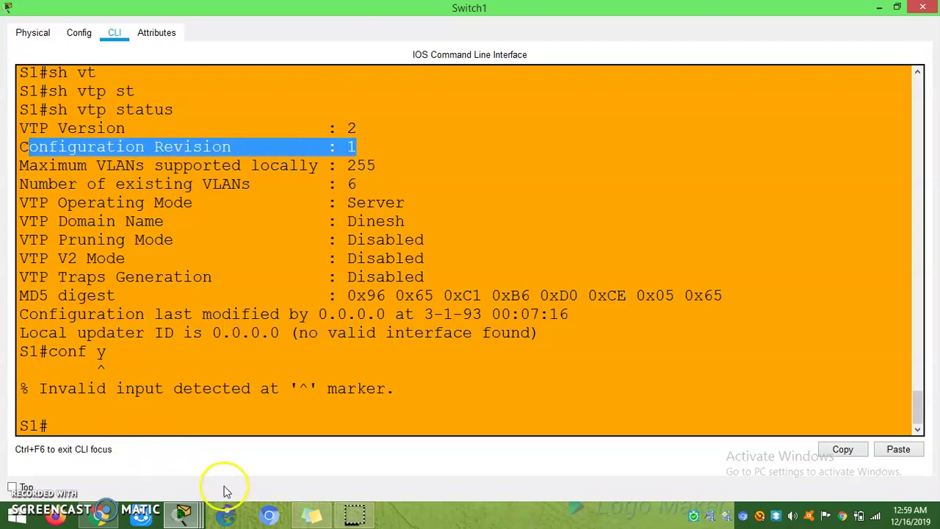
Step: Switch to Switch0's command line interface and check the configuration revision with sh vtp status
left_click(183, 512)
left_click(389, 409)
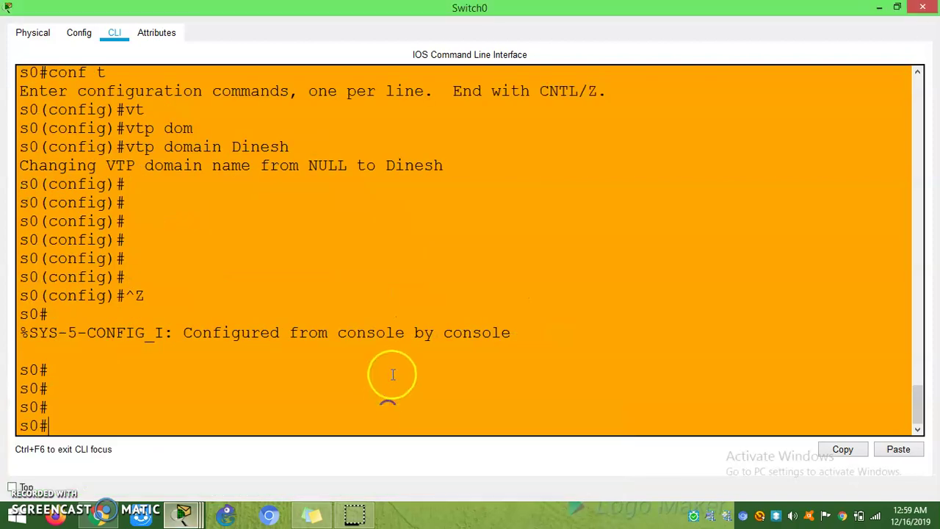
type("sh vt")
key("Tab")
type("st")
key("Tab")
type("'")
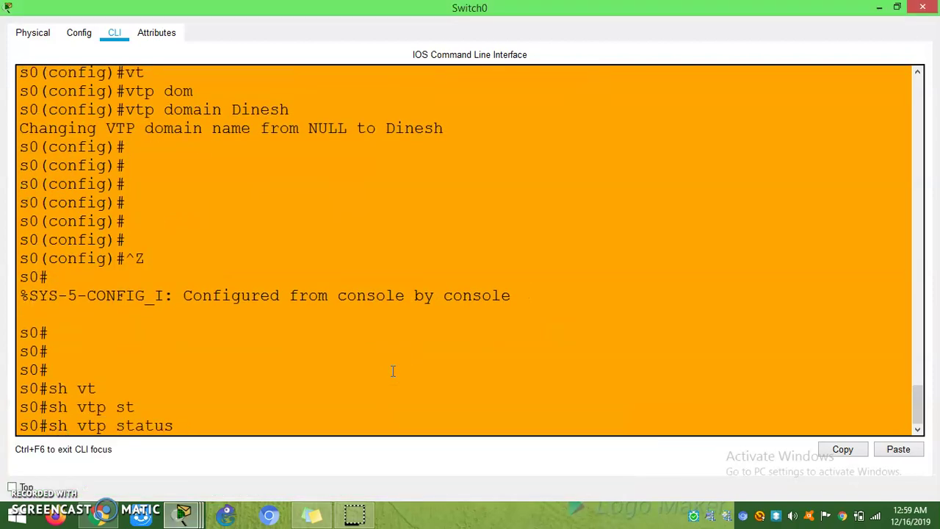
key("Return")
left_click_drag(357, 221, 8, 213)
Step: List the VLANs on Switch0 with sh vlan brief and check the VLAN 10 entry
left_click(304, 422)
type("sh vt")
key("Tab")
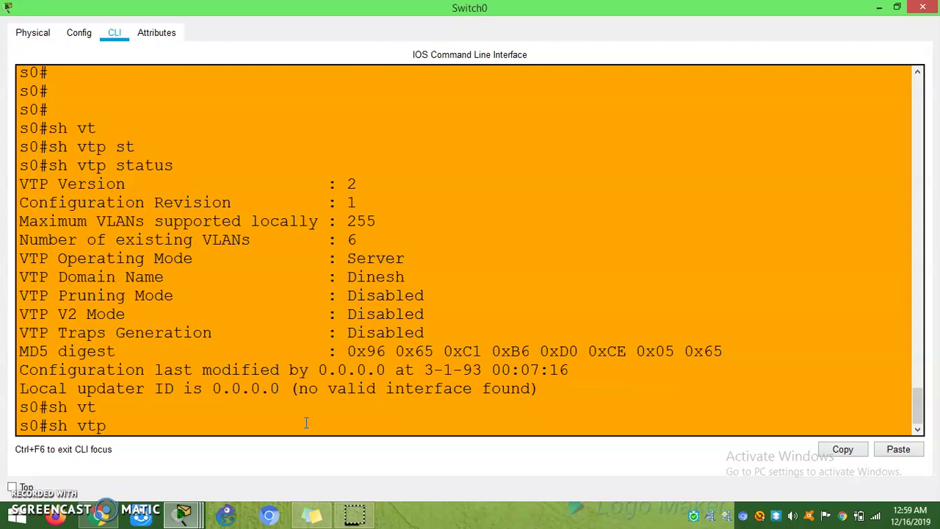
key("BackSpace")
key("BackSpace")
key("BackSpace")
type("l")
key("Tab")
type("br")
key("Tab")
key("Return")
key("Return")
key("Return")
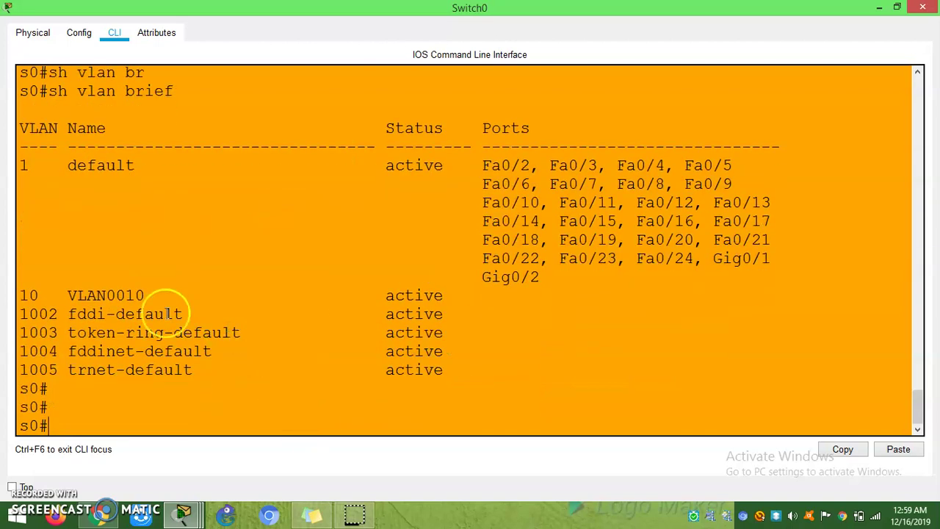
left_click_drag(27, 296, 19, 296)
Step: Switch to Switch2's command line interface and display its VTP status with sh vtp status
left_click(185, 517)
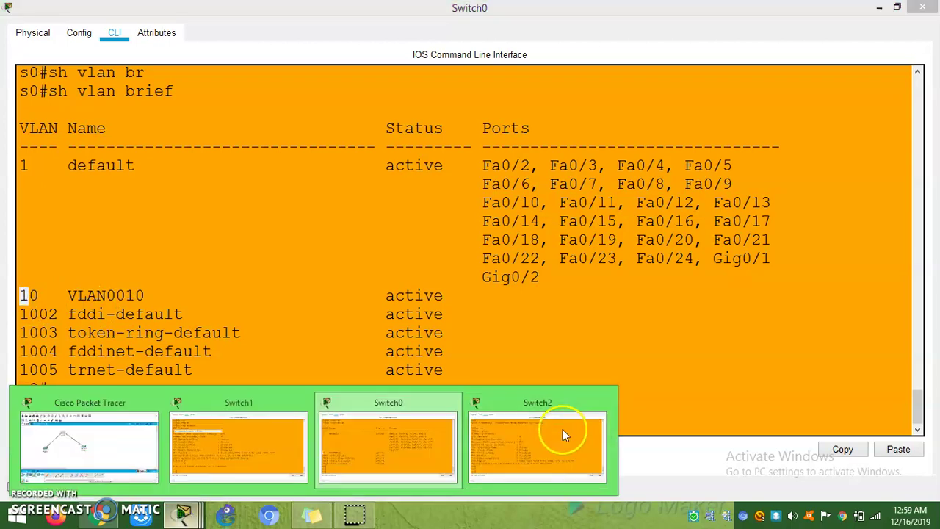
left_click(563, 429)
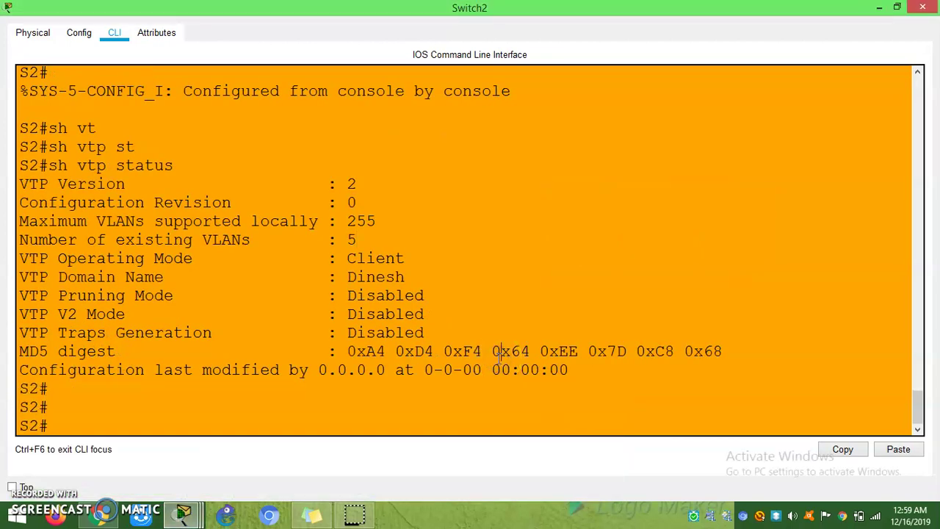
type("sh vt")
key("Tab")
type("st")
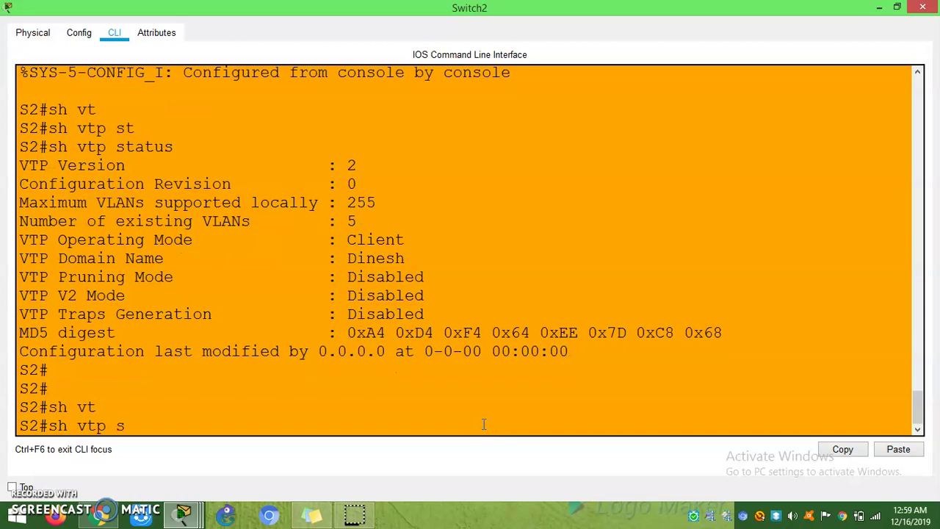
key("Tab")
key("Return")
type("conf t")
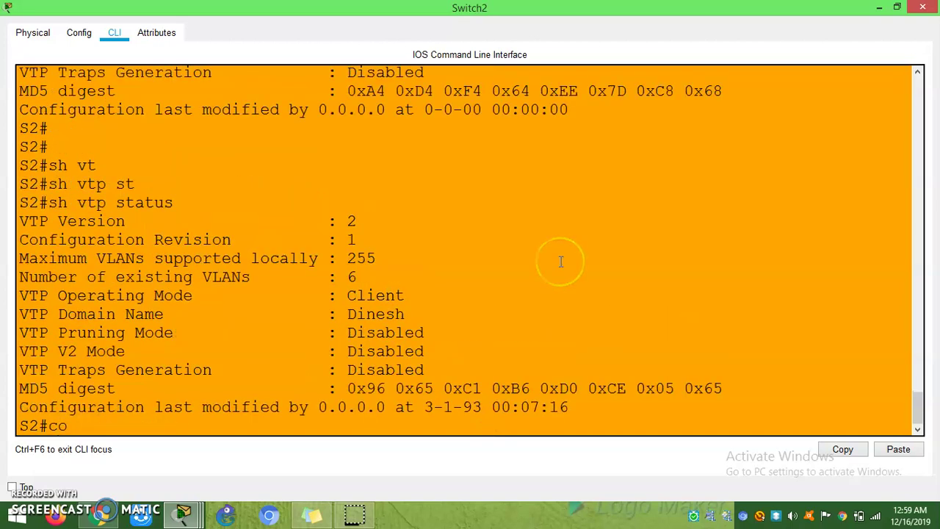
key("Return")
type("v")
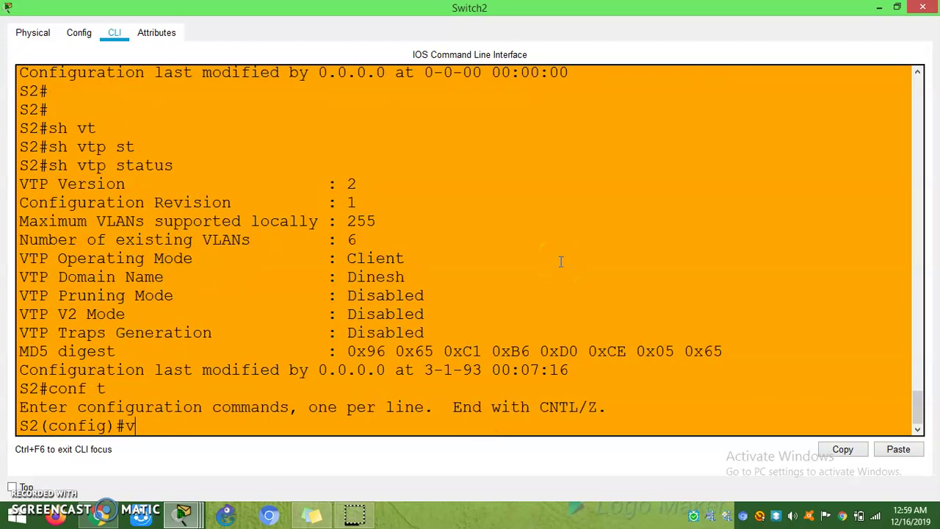
type("l")
key("Tab")
key("BackSpace")
key("BackSpace")
key("BackSpace")
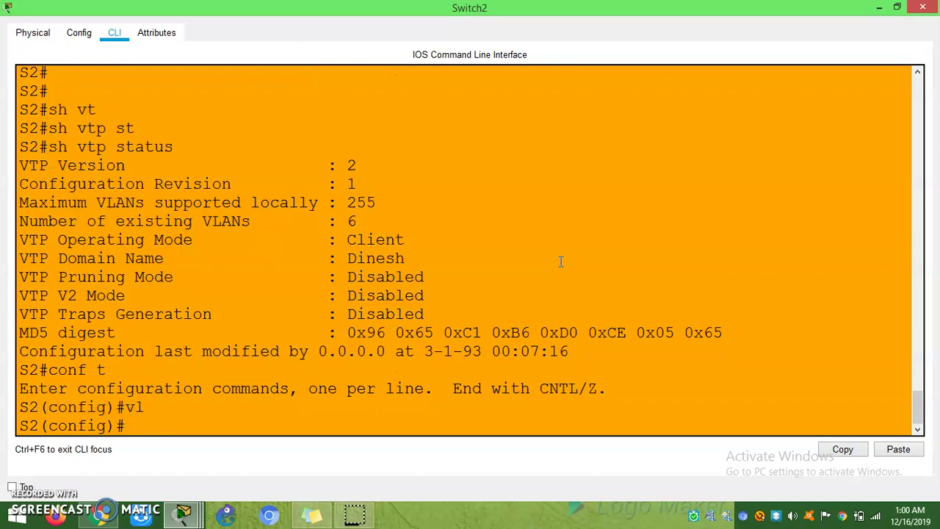
type("exit")
key("Return")
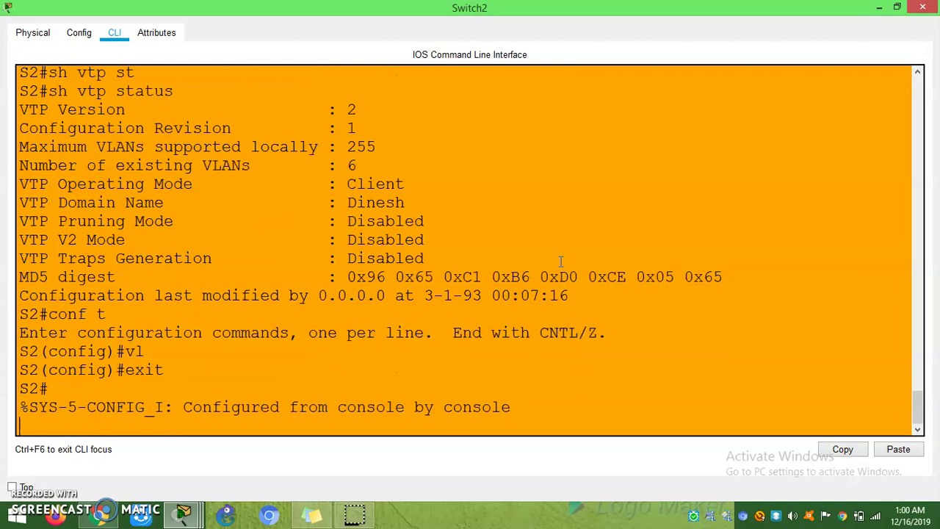
Step: List the VLANs on Switch2 with sh vlan brief
type("sh vl")
key("Tab")
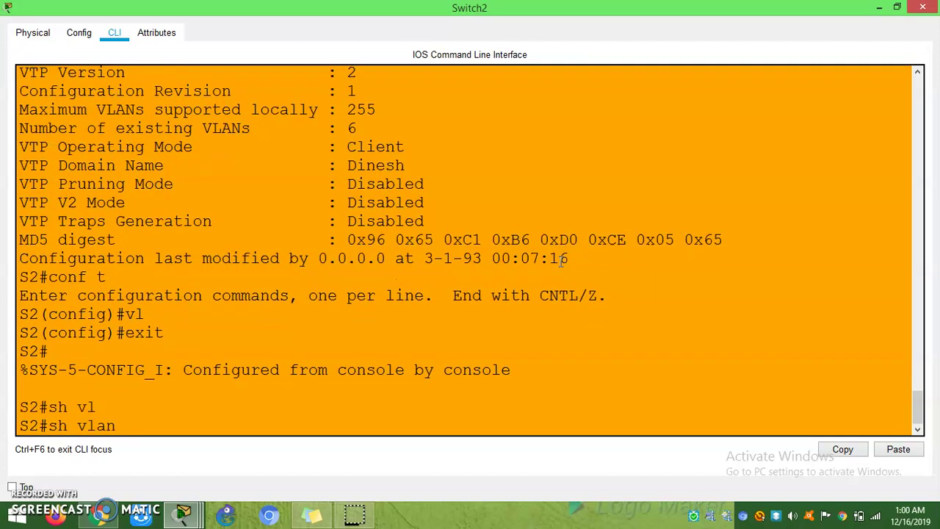
type("br")
key("Tab")
key("Return")
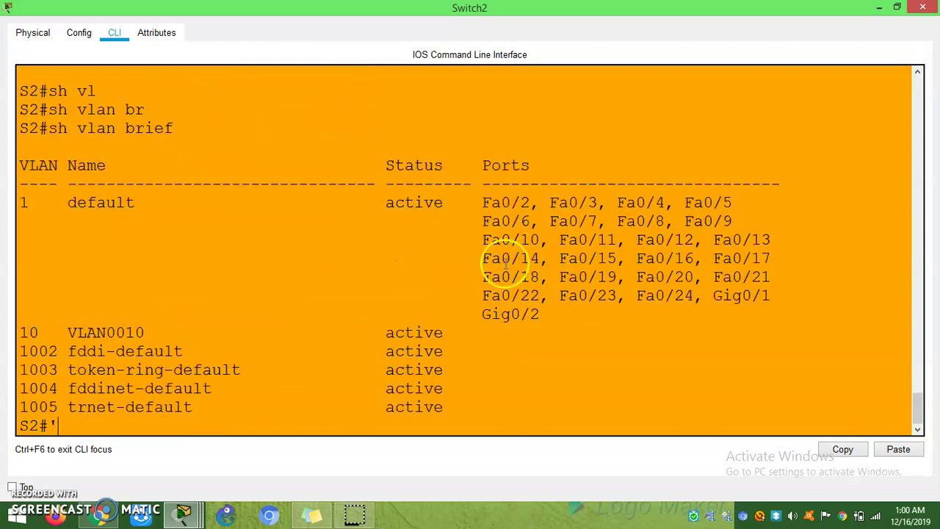
Step: Switch to Switch1's command line interface, enter vlan 10 again in global configuration mode, and exit to privileged mode
left_click(193, 516)
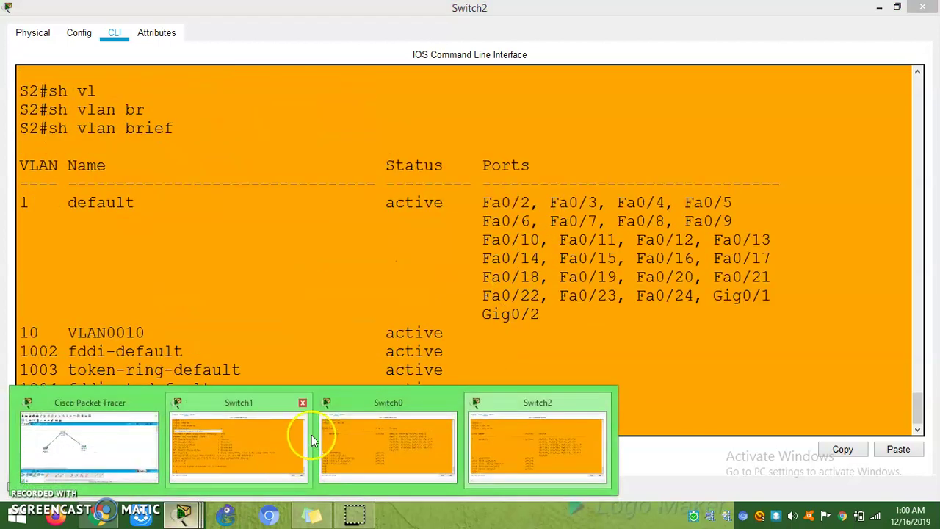
left_click(382, 420)
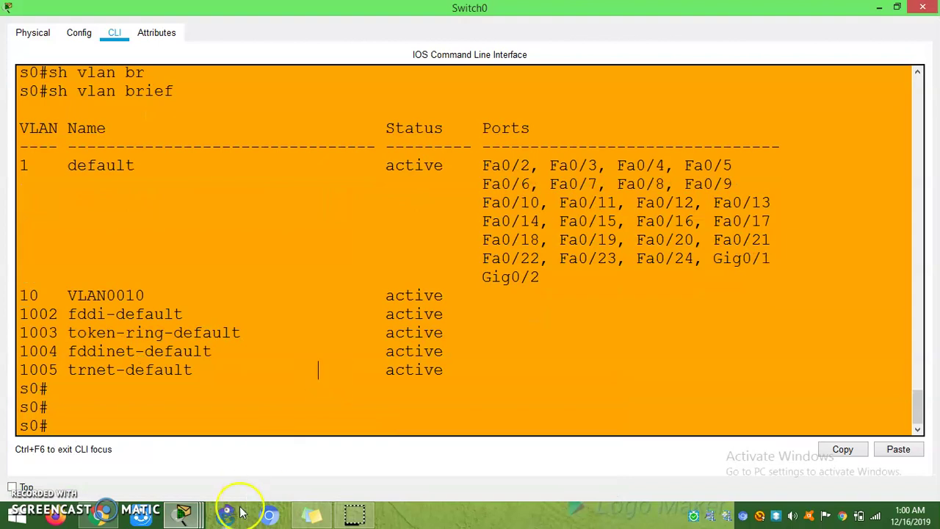
left_click(184, 514)
left_click(252, 397)
left_click(250, 400)
type("conf t")
key("Return")
type("vl")
key("Tab")
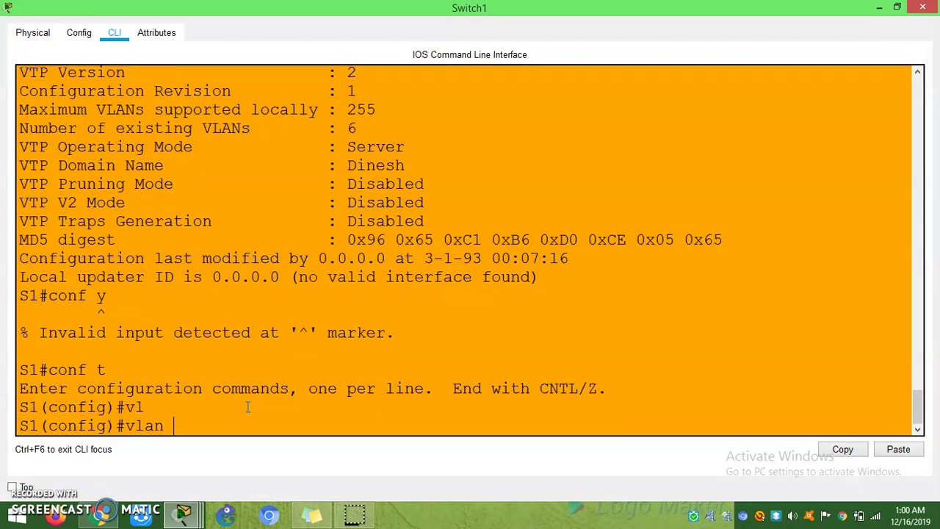
type("10")
key("Return")
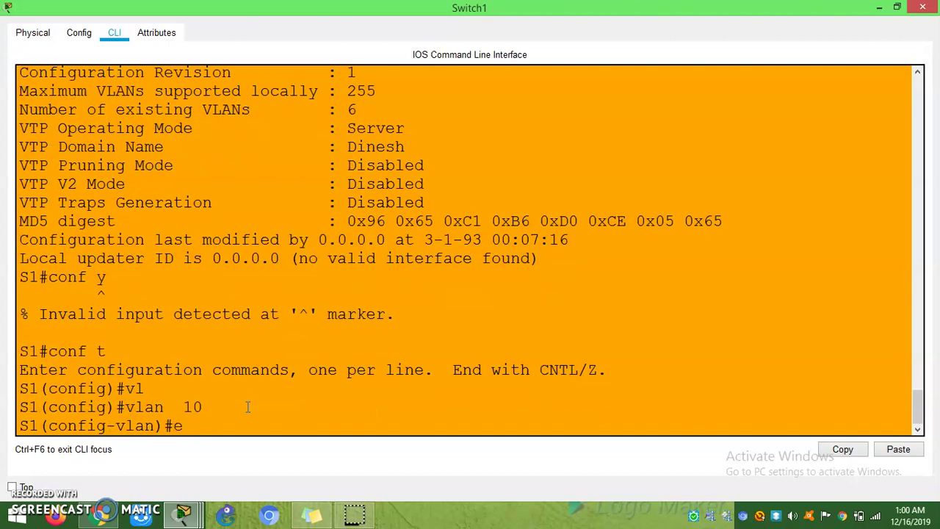
type("exit")
key("Return")
key("Return")
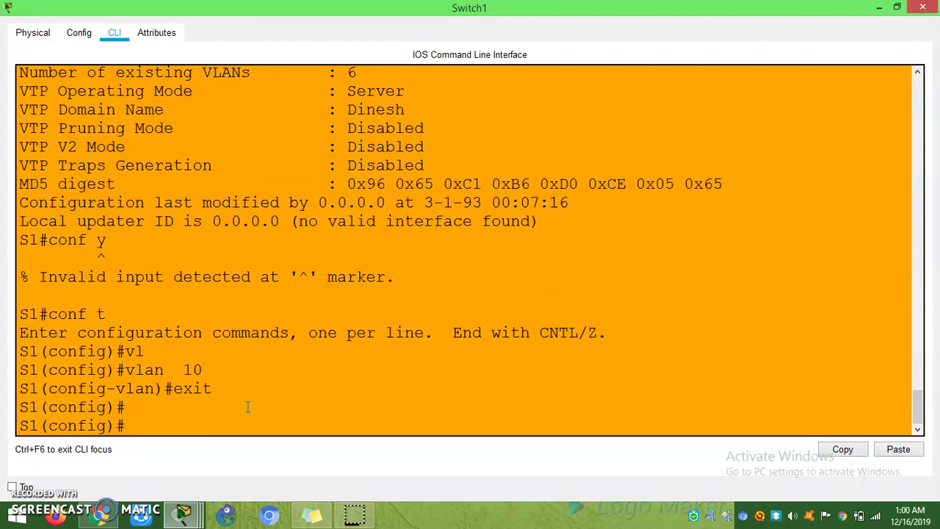
key("Return")
Step: Display the VTP status of Switch1 with sh vtp status to check its configuration revision
type("s")
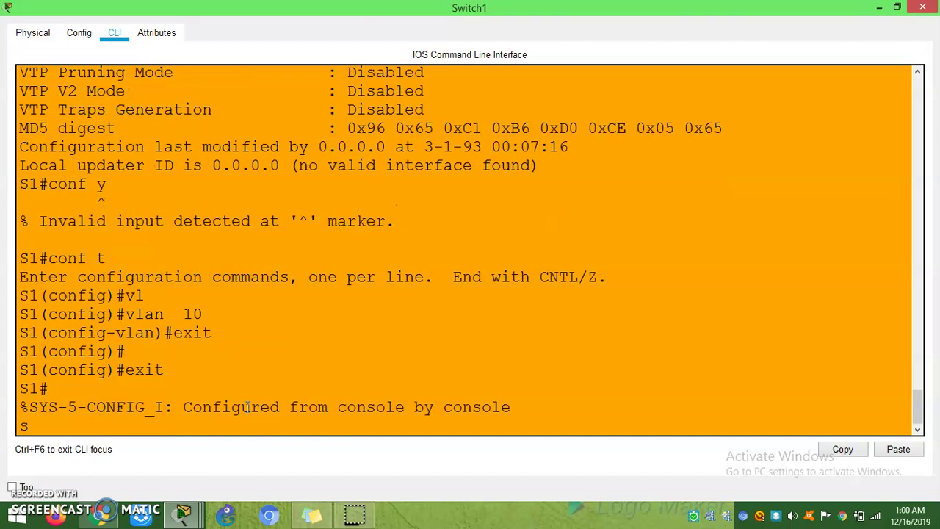
key("Return")
type("sh vt")
key("Tab")
type("st")
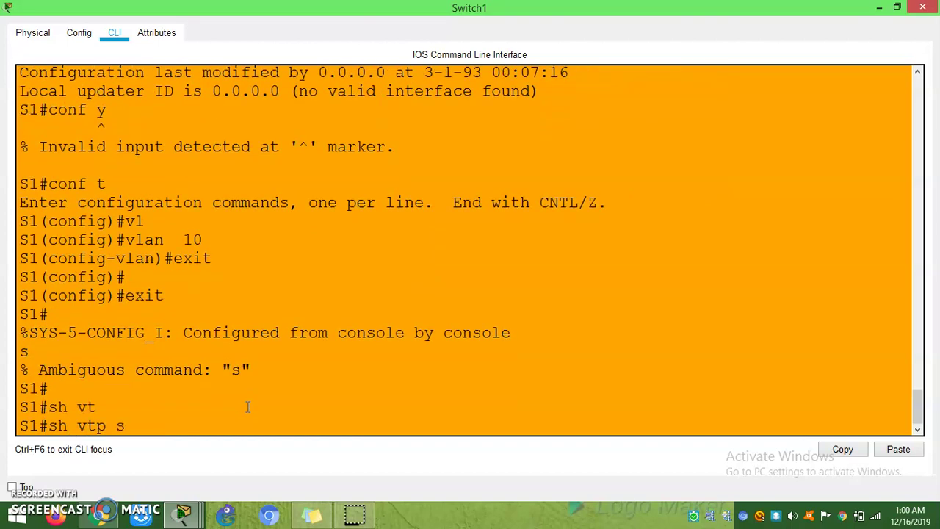
key("Tab")
key("Return")
Step: Create VLAN 20 on Switch1 from global configuration mode and exit the VLAN configuration
type("con")
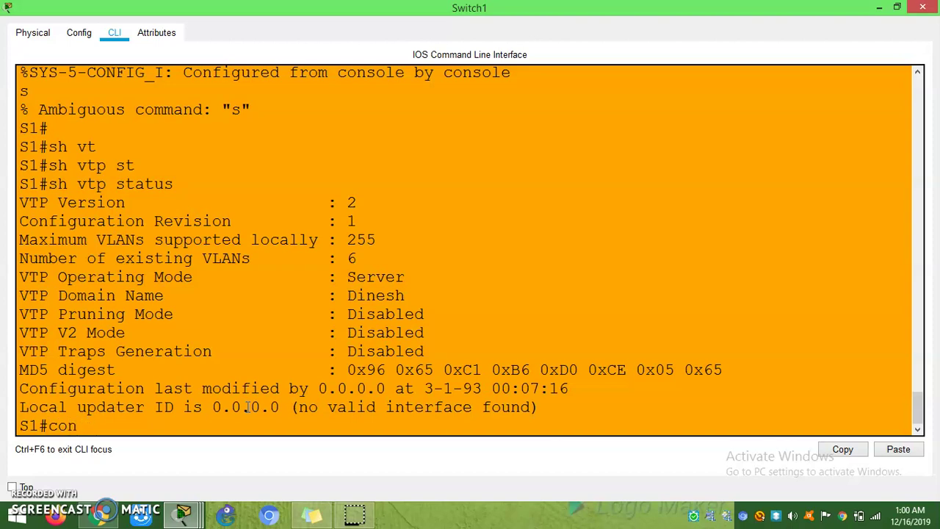
type("f t")
key("Return")
type("v")
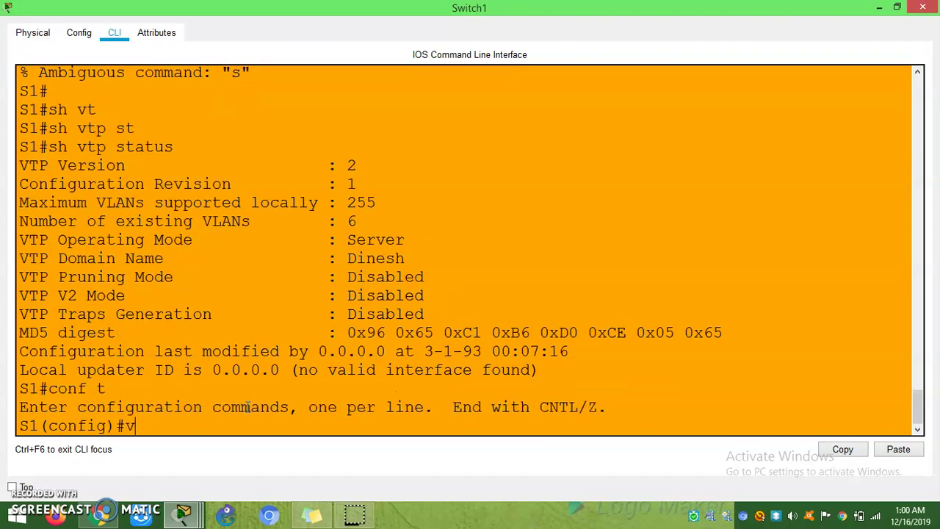
key("BackSpace")
key("BackSpace")
type("an 20")
key("Return")
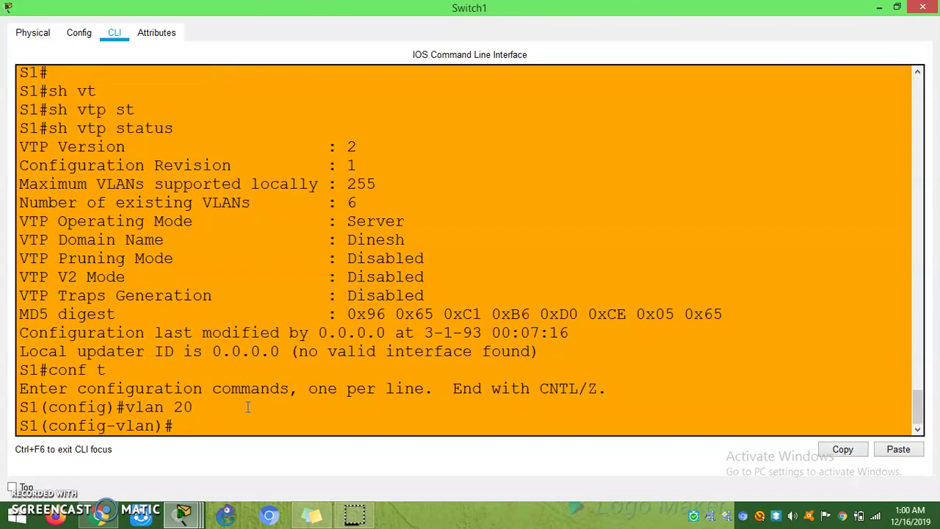
type("exit")
key("Return")
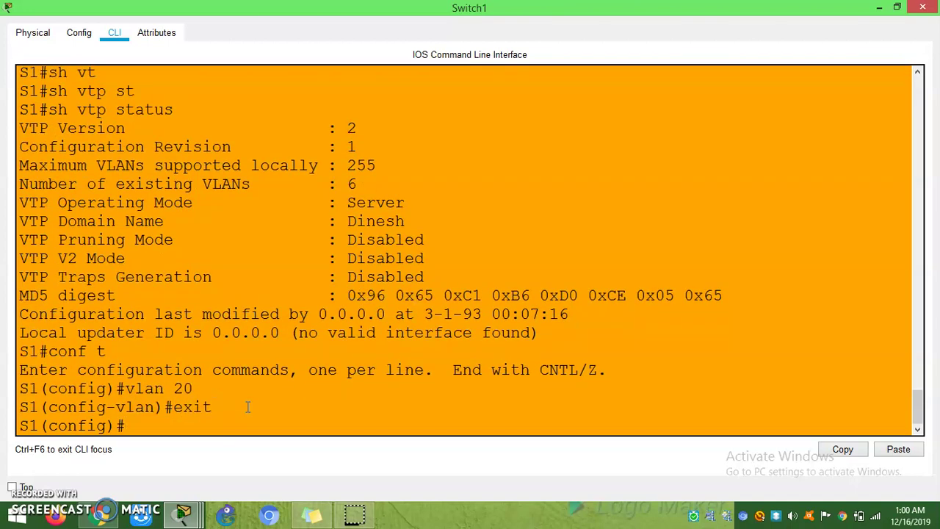
Step: Create VLANs 30 and 40 on Switch1 and return to privileged mode
type("vlan 30")
key("Return")
type("vla")
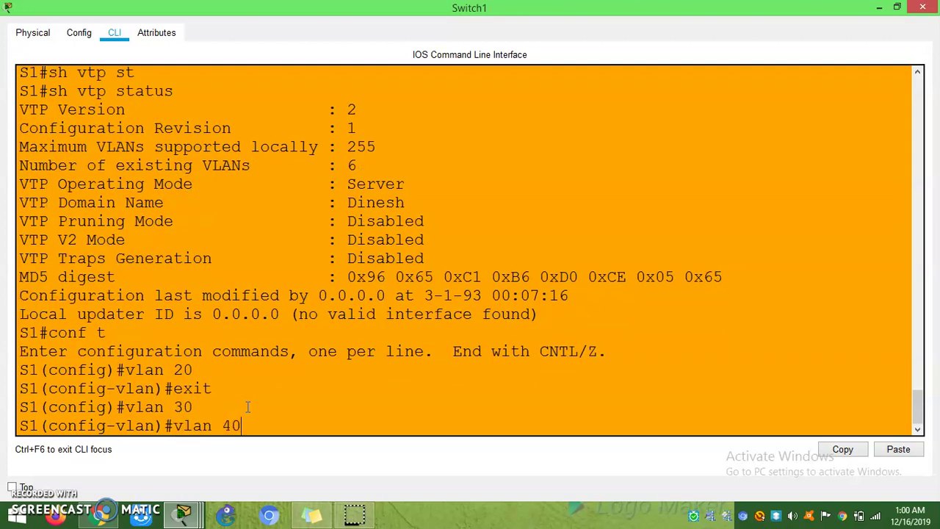
type("n 40")
key("Return")
key("Return")
key("Return")
key("ctrl+z")
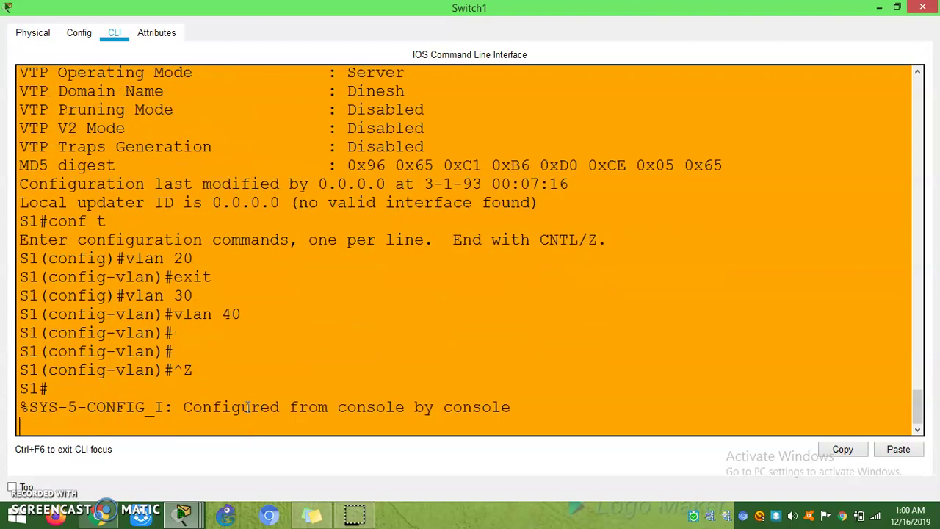
Step: List the VLANs on Switch1 with sh vlan brief
key("Return")
key("Return")
key("Return")
type("sh vl")
key("Tab")
type("br")
key("Tab")
key("Return")
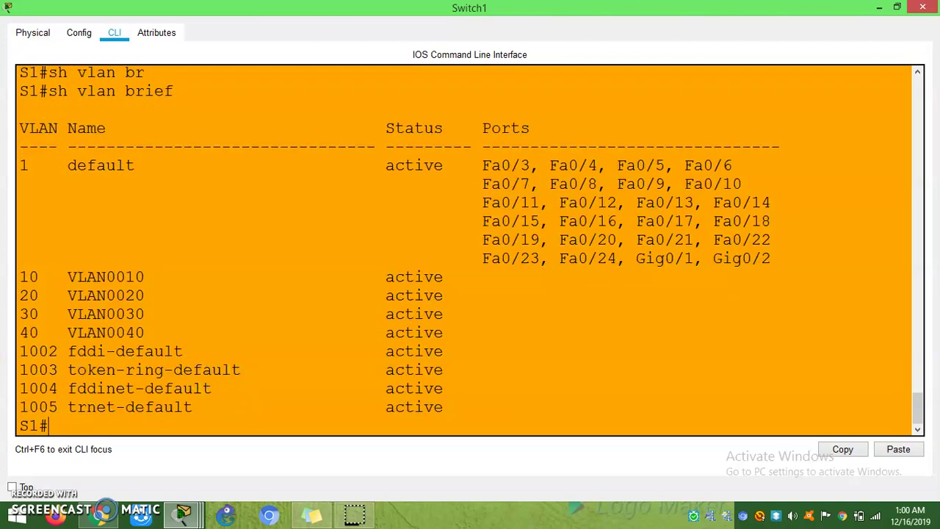
Step: Display Switch1's VTP status with sh vtp status and highlight the Configuration Revision line
type("s")
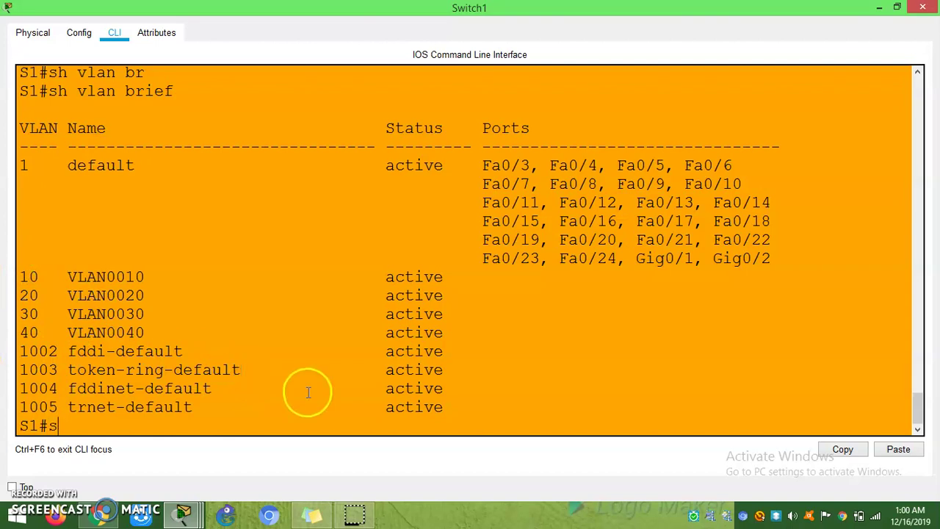
type("h vt")
key("Tab")
type("st")
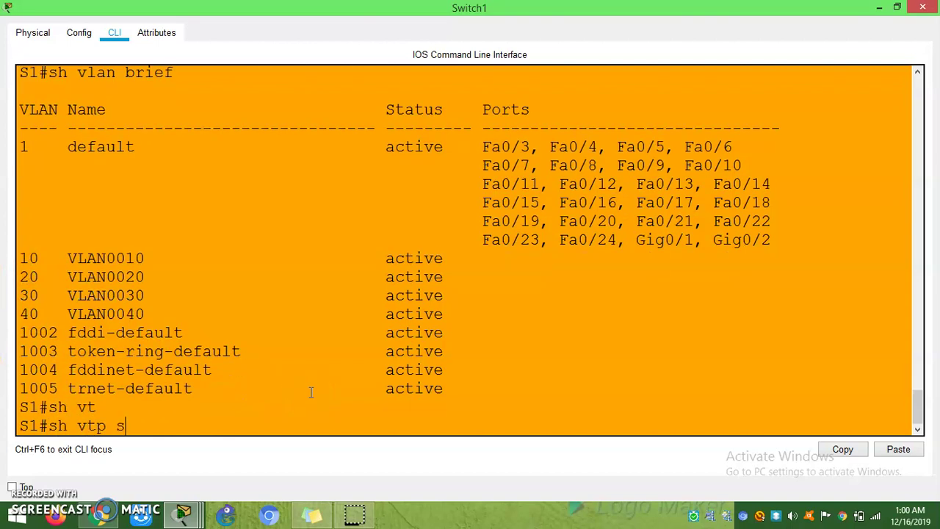
key("Tab")
key("Return")
left_click_drag(393, 222, 26, 223)
Step: Clear the partly entered delete command on Switch1 and enter global configuration mode with conf t
left_click(107, 423)
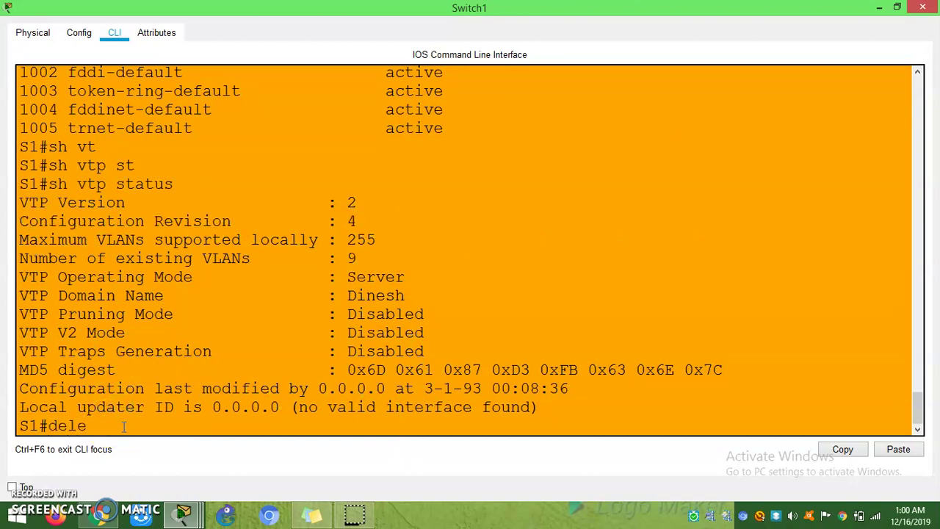
key("BackSpace")
key("BackSpace")
key("BackSpace")
key("BackSpace")
type("conf t")
key("Return")
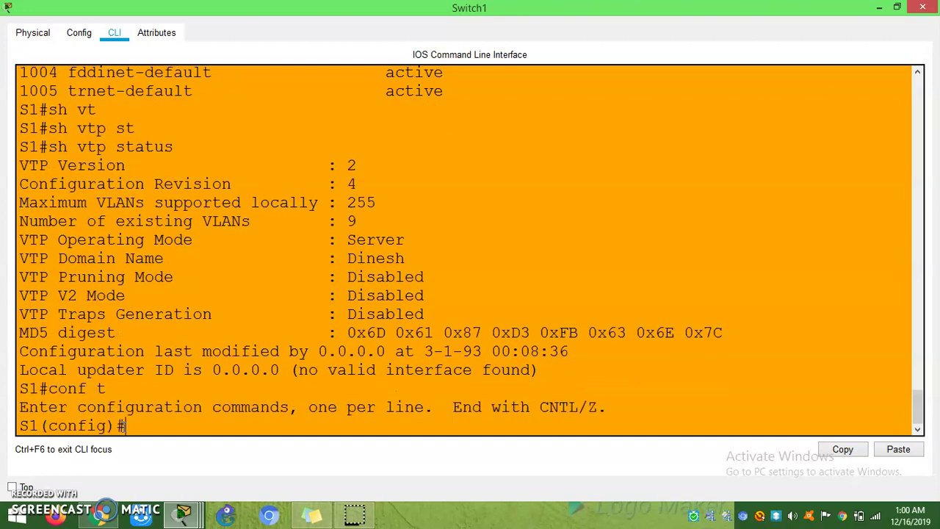
Step: Switch to Switch2's command line interface, list its VLANs with sh vlan brief, and highlight the VLAN 40 row
left_click(184, 512)
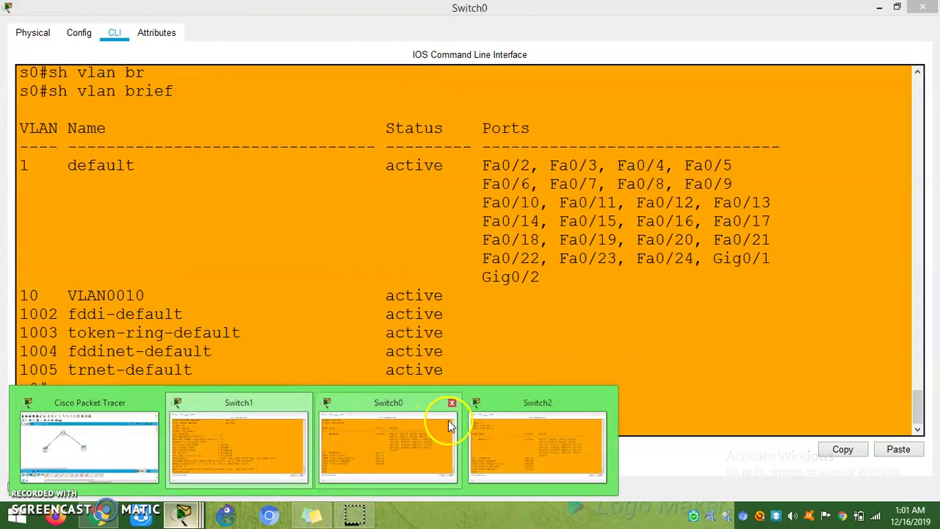
left_click(539, 422)
type("'")
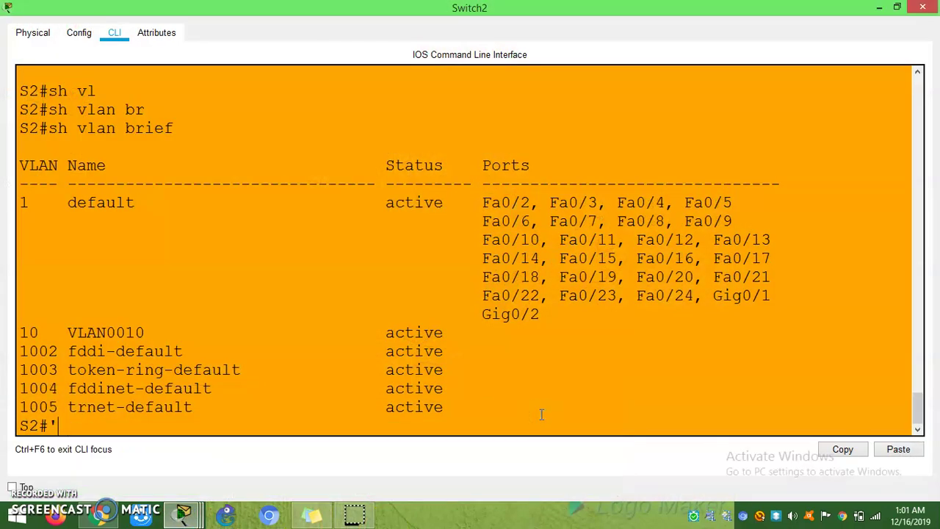
type("h vl")
key("Tab")
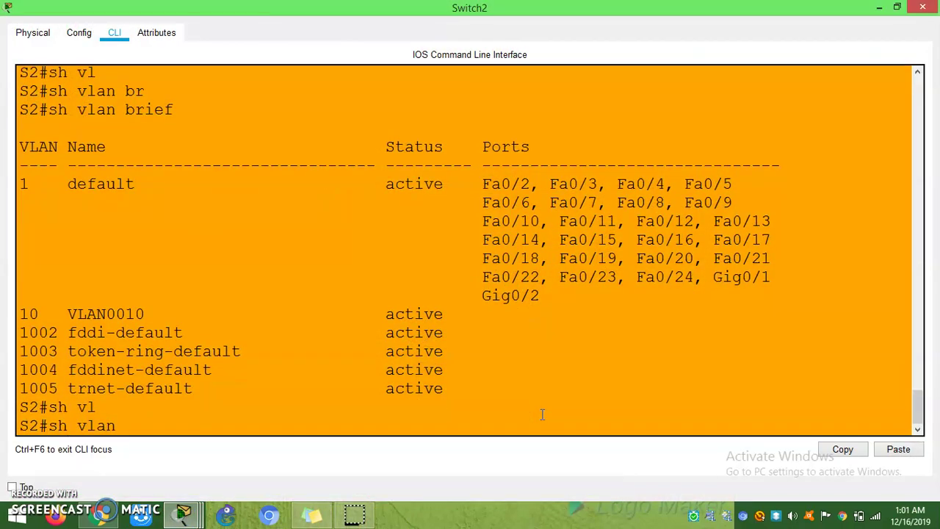
key("Tab")
key("Return")
key("Return")
key("Return")
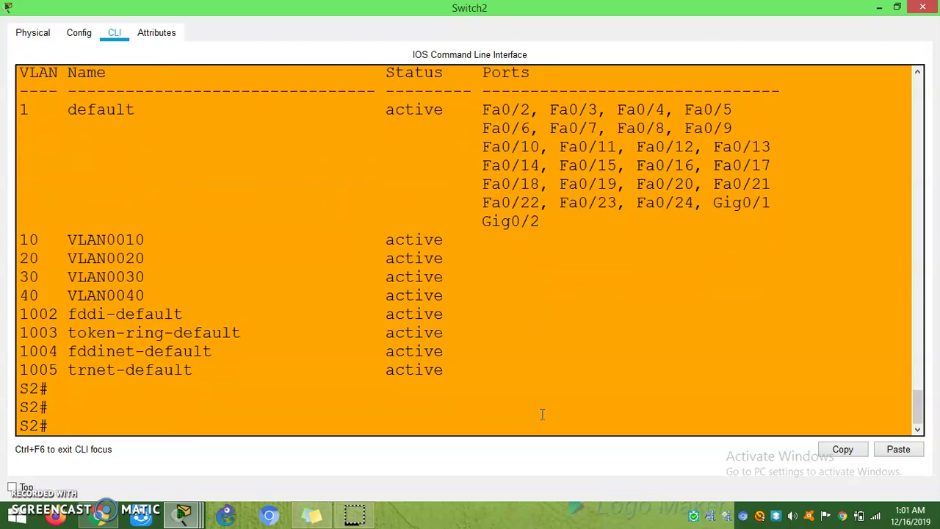
left_click_drag(482, 278, 46, 294)
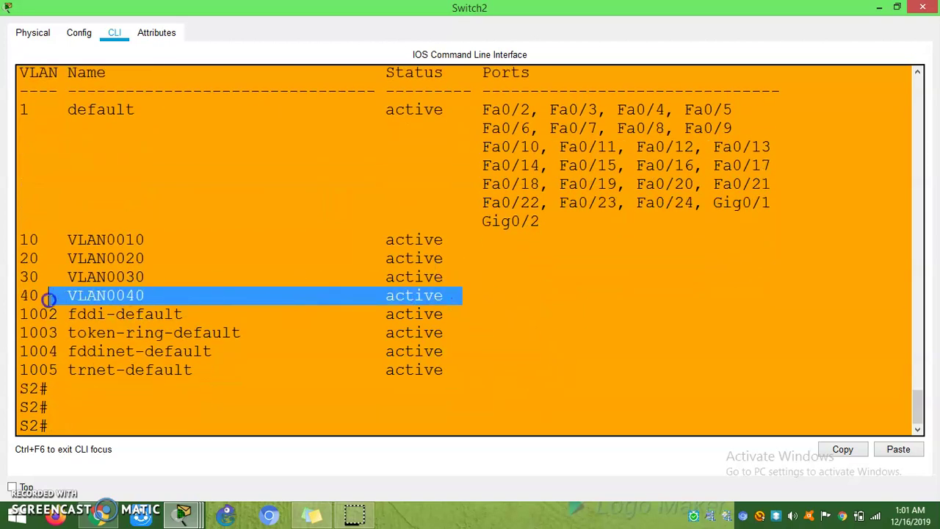
Step: Switch back to Switch1's command line interface and try a delete command for the VLAN in configuration mode
mouse_move(183, 514)
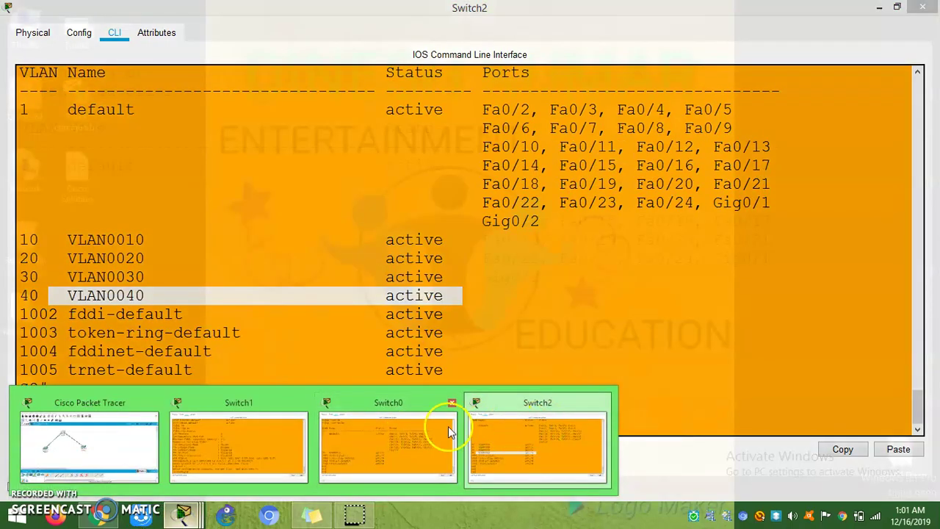
left_click(330, 397)
type("delete vl")
key("Tab")
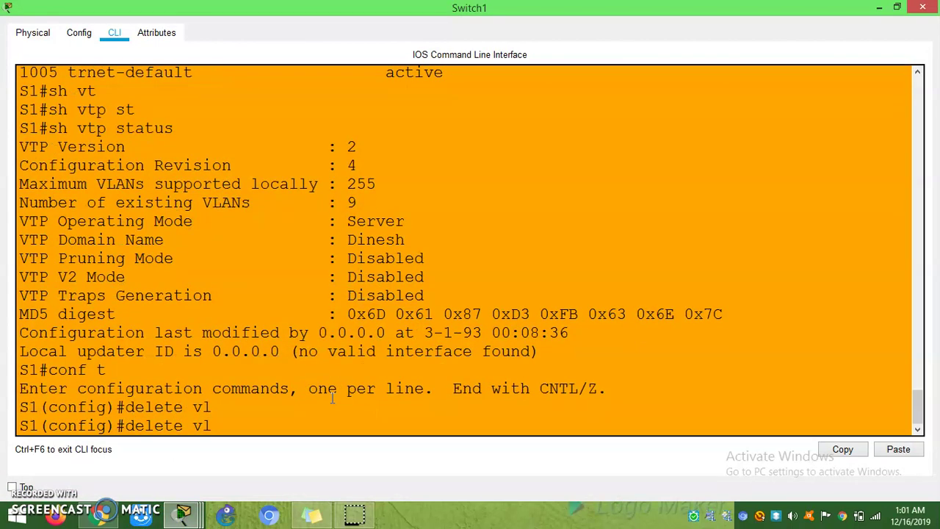
key("BackSpace")
key("BackSpace")
key("BackSpace")
key("BackSpace")
key("BackSpace")
Step: Remove VLAN 40 from Switch1 with no vlan 40 and return to privileged mode
type("no vl")
key("Tab")
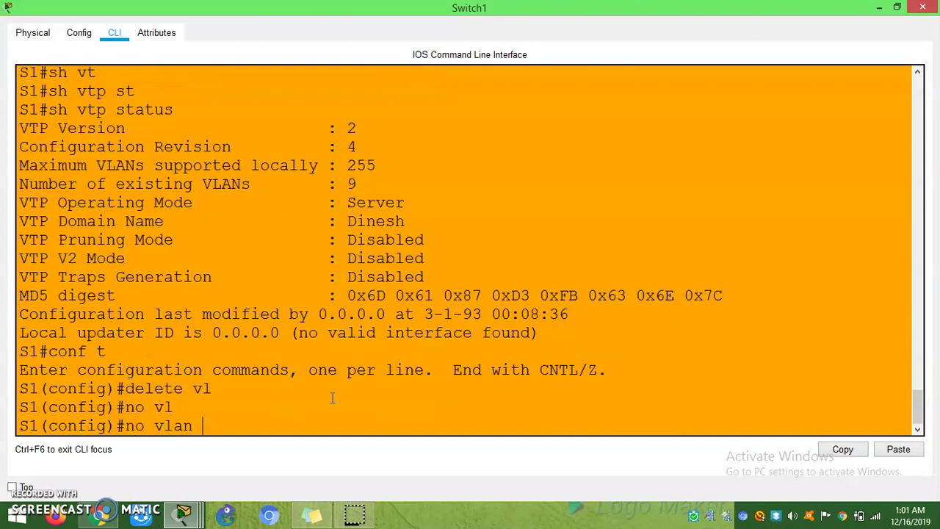
type("40")
key("Return")
key("Return")
key("Return")
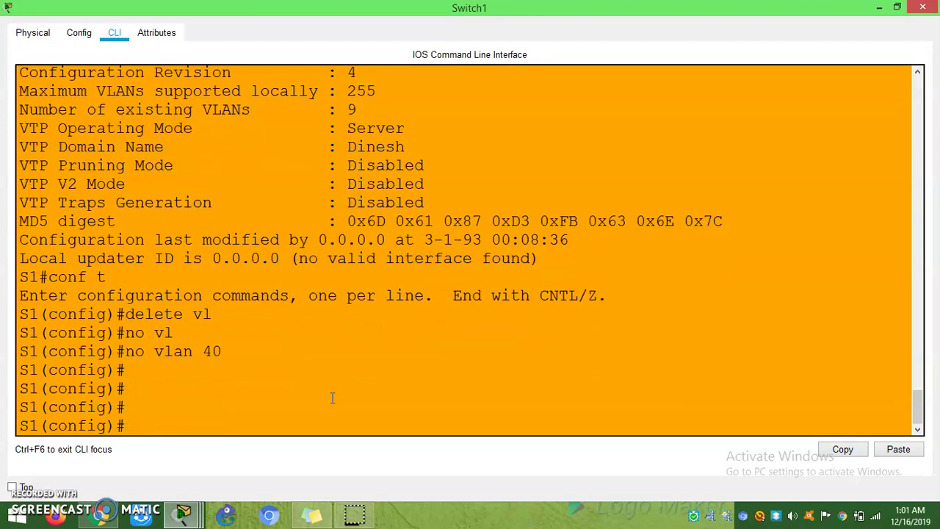
key("ctrl+z")
Step: Display Switch1's VTP status with sh vtp status from privileged mode
key("Return")
key("Return")
key("Return")
key("Return")
type("sh vt")
key("Tab")
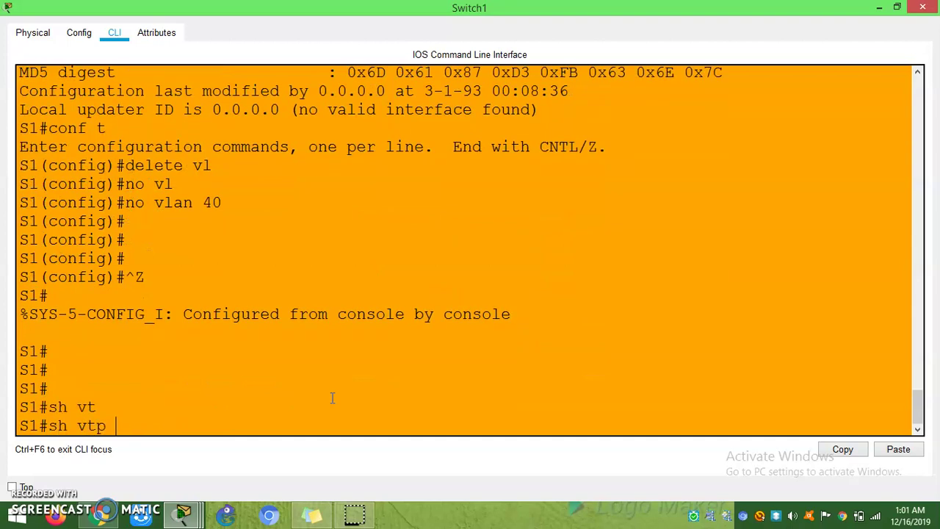
key("Return")
key("Up")
type("st")
key("Tab")
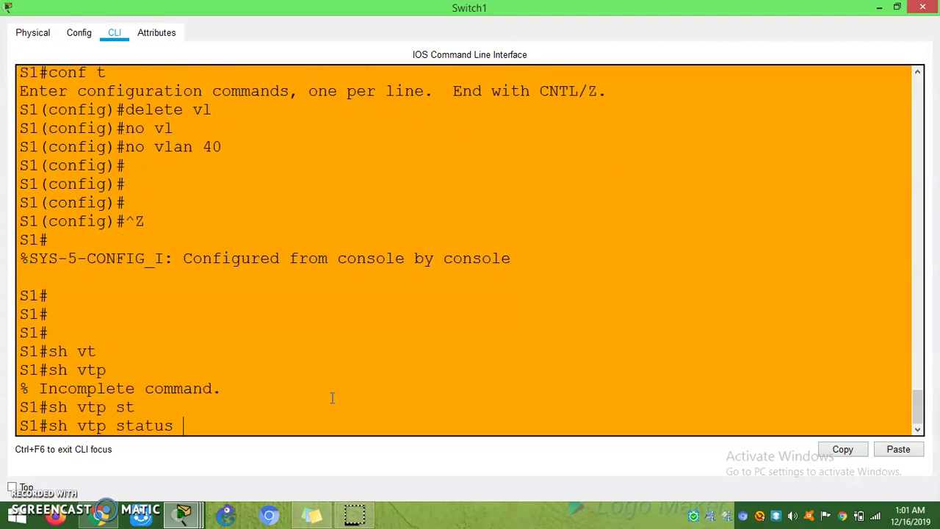
key("Return")
Step: Examine the configuration revision, number of VLANs, domain name, version, V2 mode and MD5 digest in Switch1's VTP status
left_click_drag(357, 221, 47, 225)
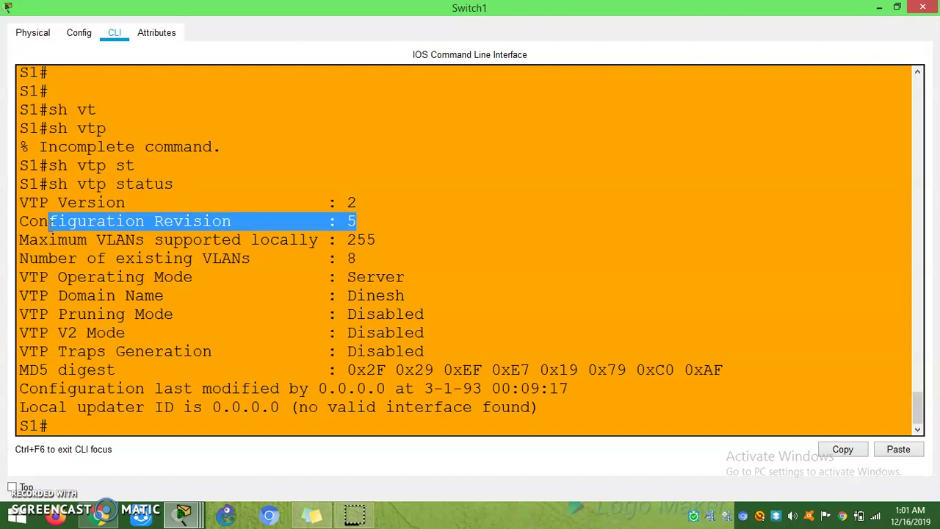
left_click(347, 219)
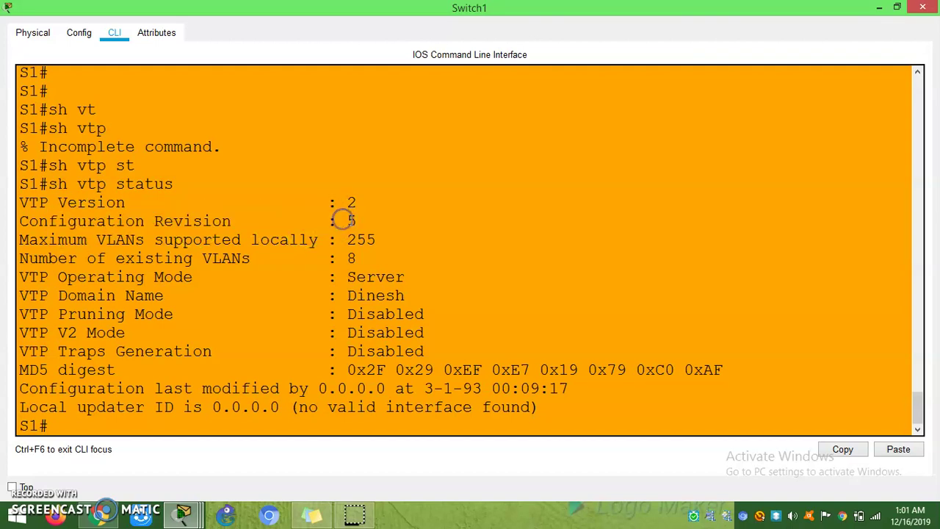
left_click_drag(351, 221, 329, 219)
left_click(203, 404)
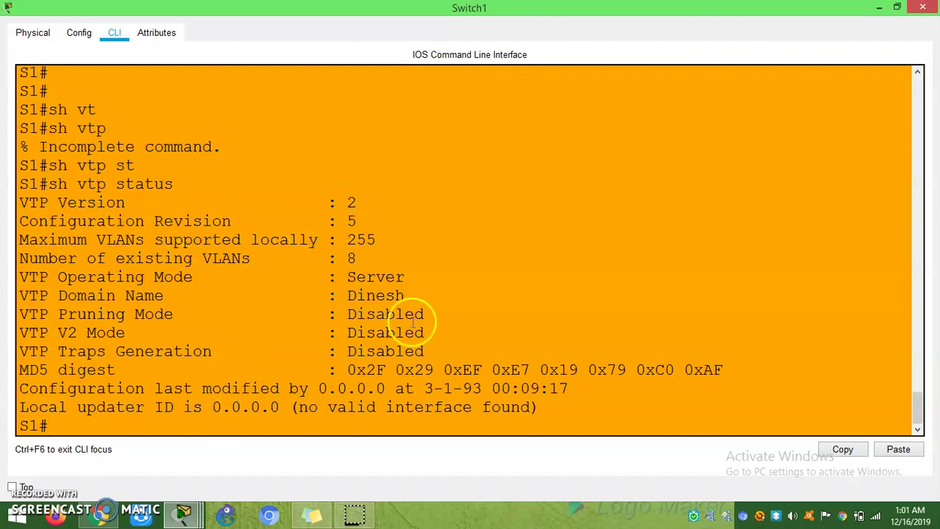
left_click_drag(348, 257, 363, 256)
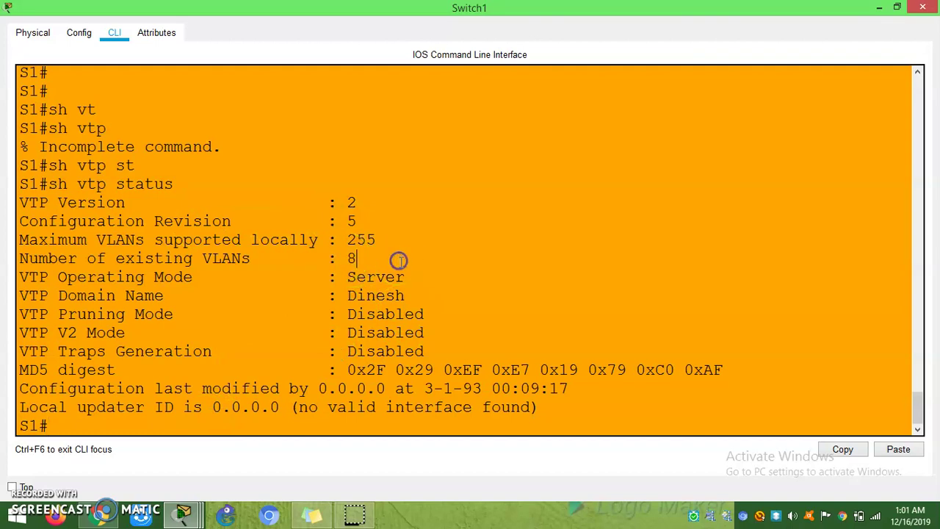
left_click_drag(28, 296, 311, 304)
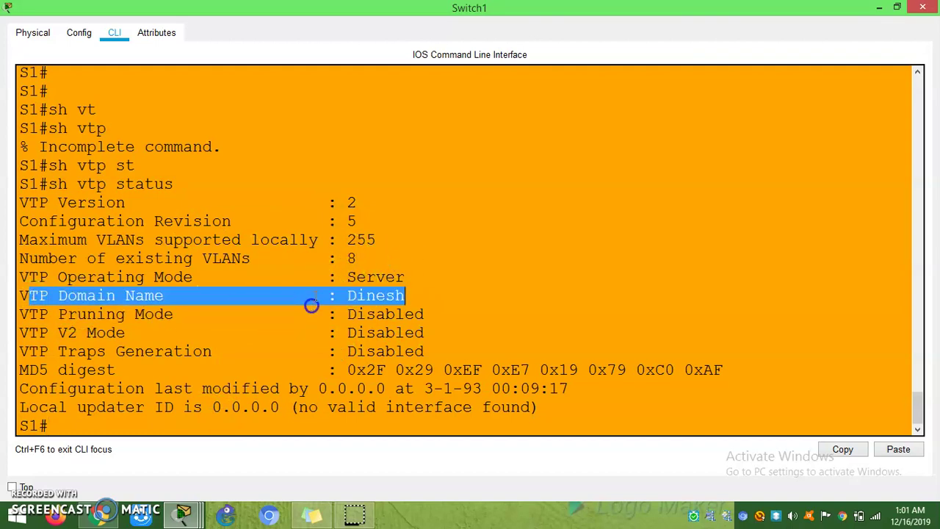
left_click_drag(20, 202, 233, 203)
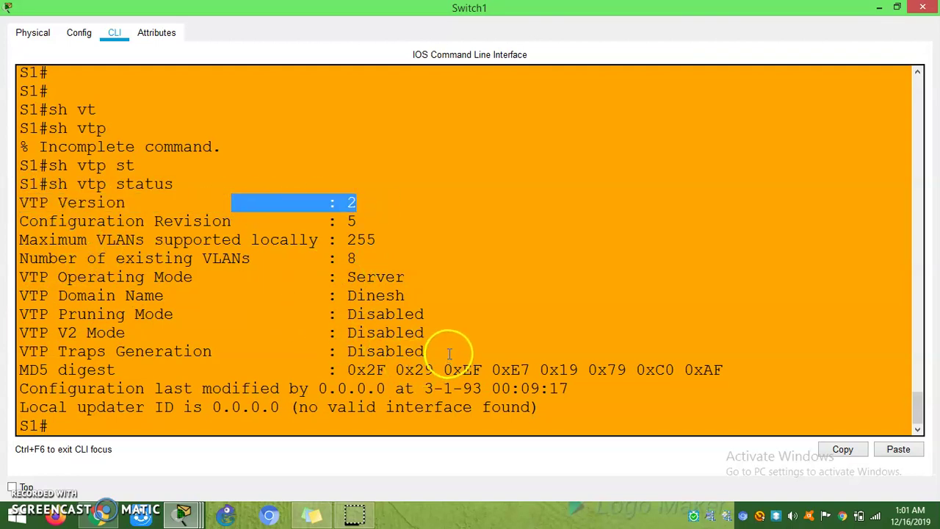
left_click_drag(442, 334, 362, 334)
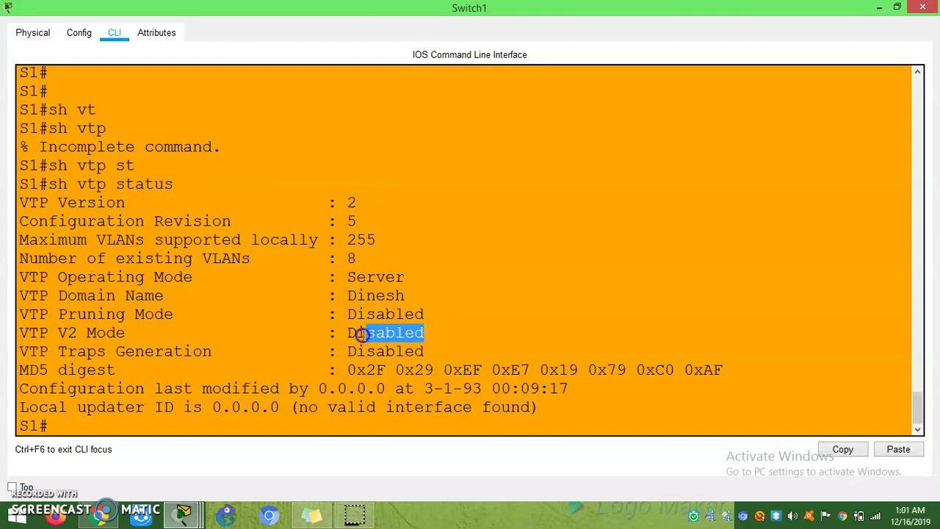
left_click_drag(426, 351, 590, 374)
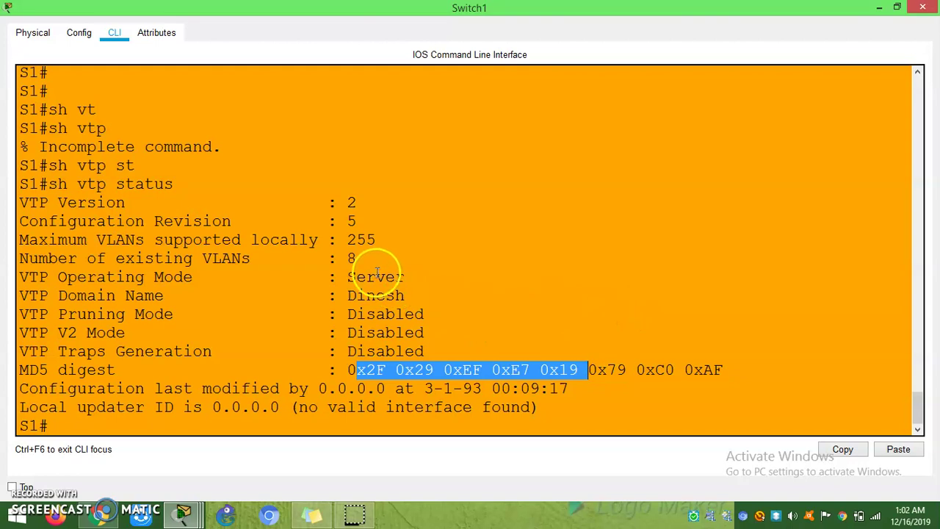
double_click(351, 258)
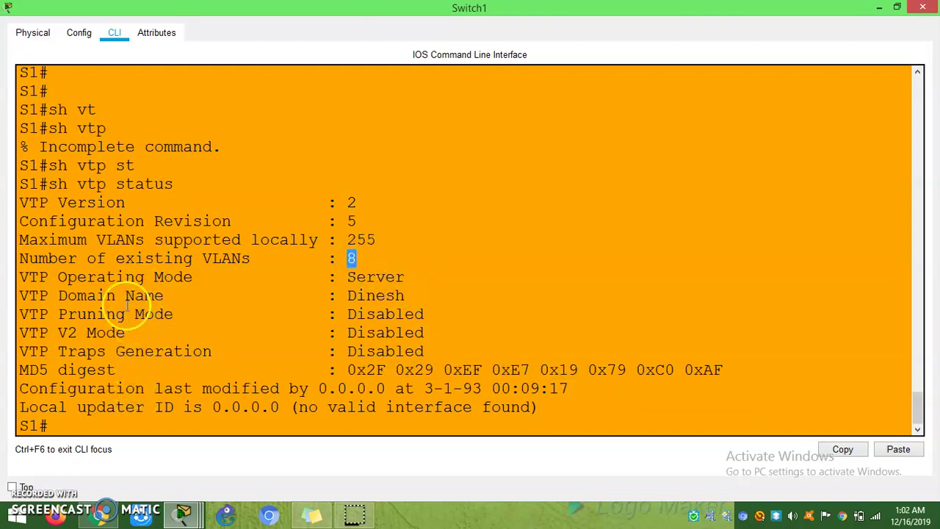
double_click(351, 203)
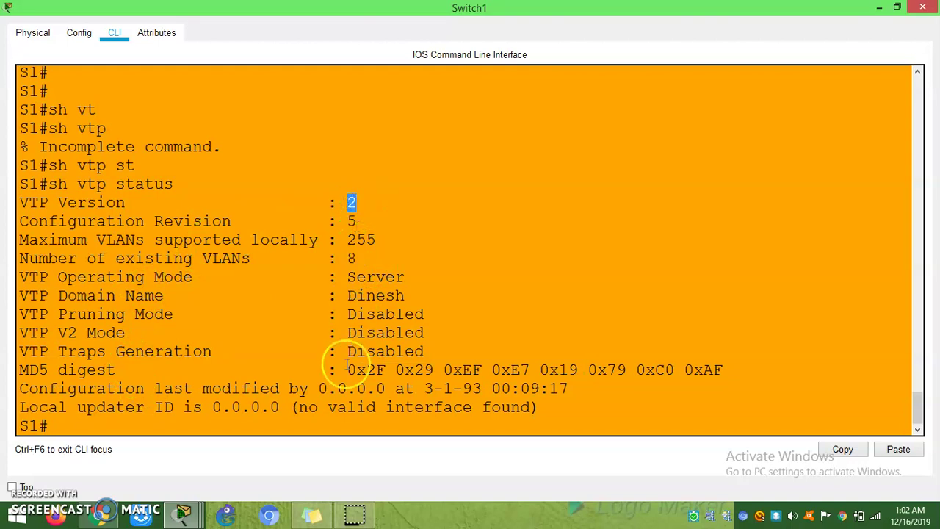
Step: Return to Switch1's prompt and enter global configuration mode with conf t
left_click(318, 416)
key("Return")
key("Return")
key("Return")
key("Return")
key("Return")
key("Return")
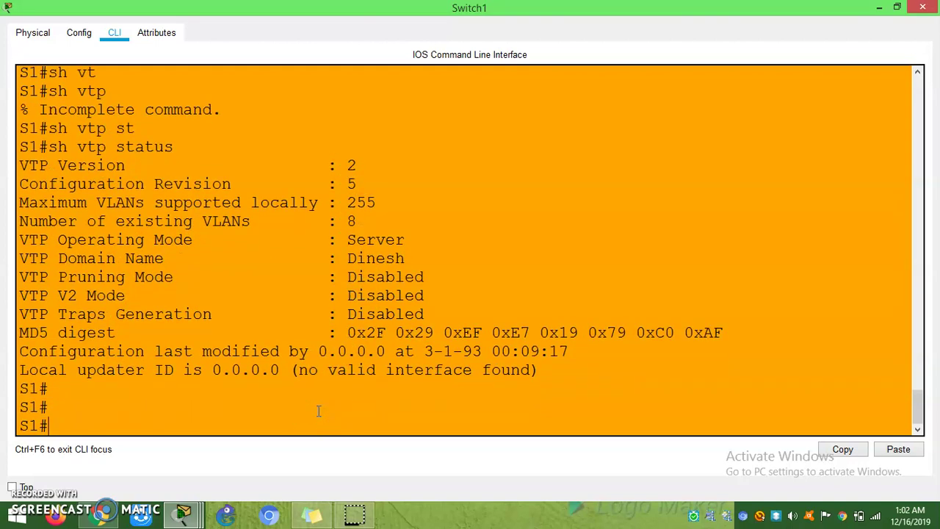
key("Return")
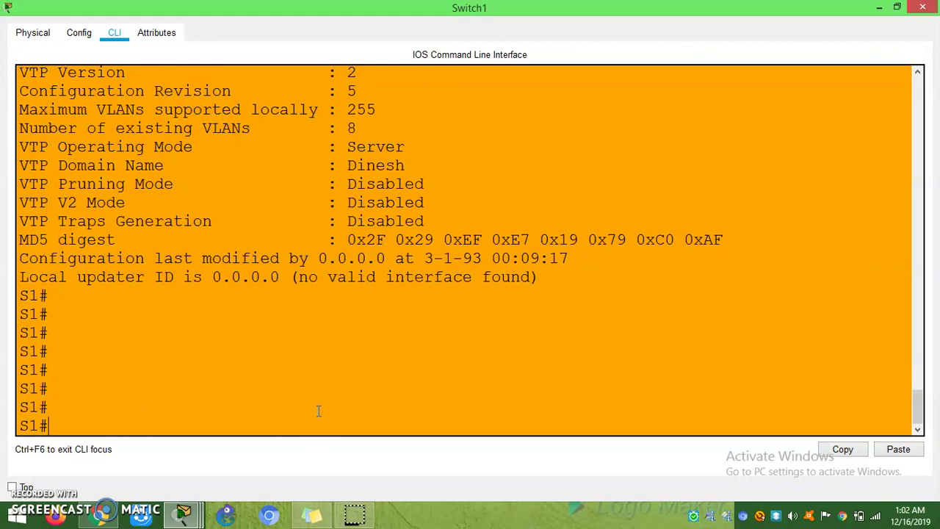
type("conf")
key("Return")
Step: Change Switch1's VTP domain name to 123 with vtp domain 123
type("vt")
key("Tab")
type("do")
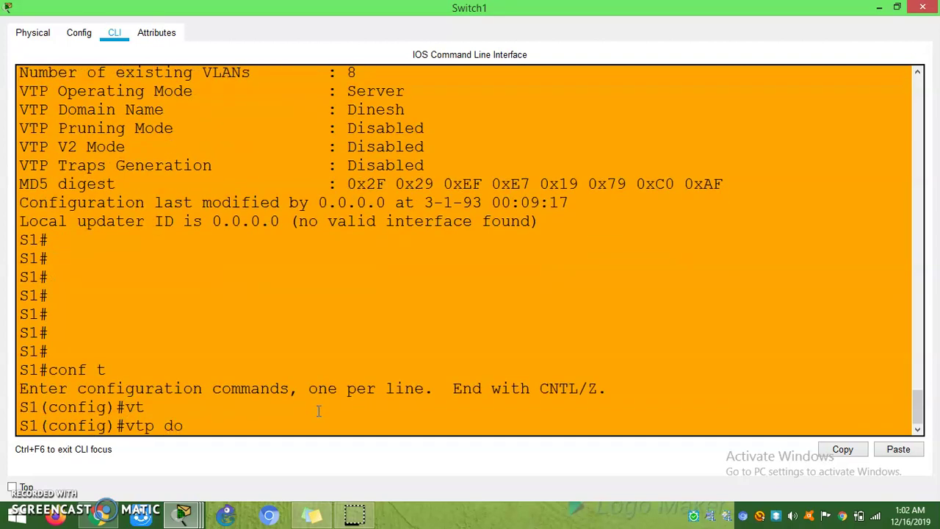
type("m")
key("Tab")
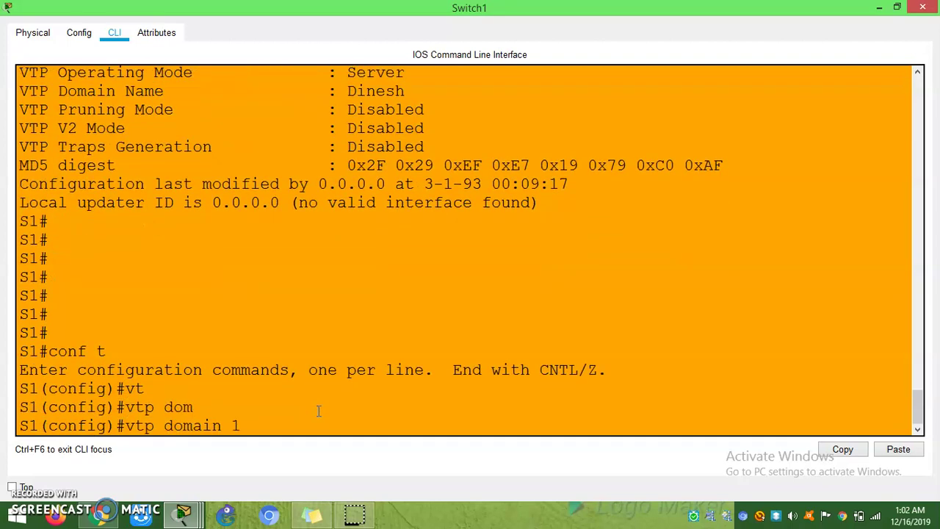
type("123")
key("Return")
key("Return")
key("Return")
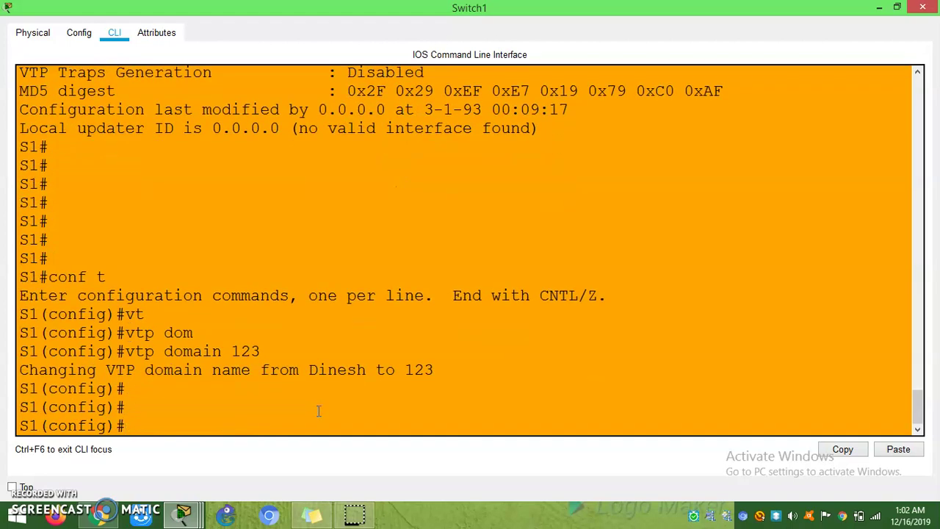
Step: Return Switch1 to privileged mode, display its VTP status with sh vtp status, and highlight the configuration revision value
key("ctrl+z")
key("Return")
type("sh ")
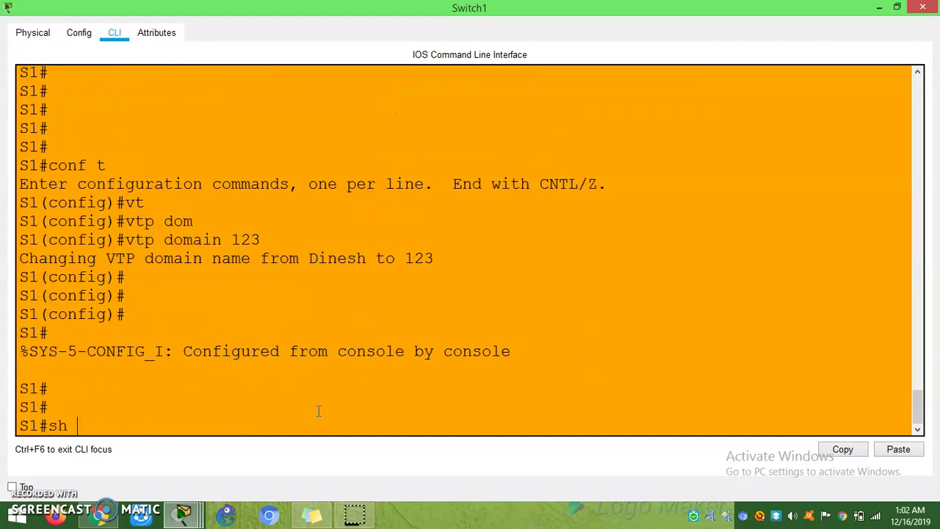
type("vt")
key("Tab")
type("st")
key("Tab")
key("Return")
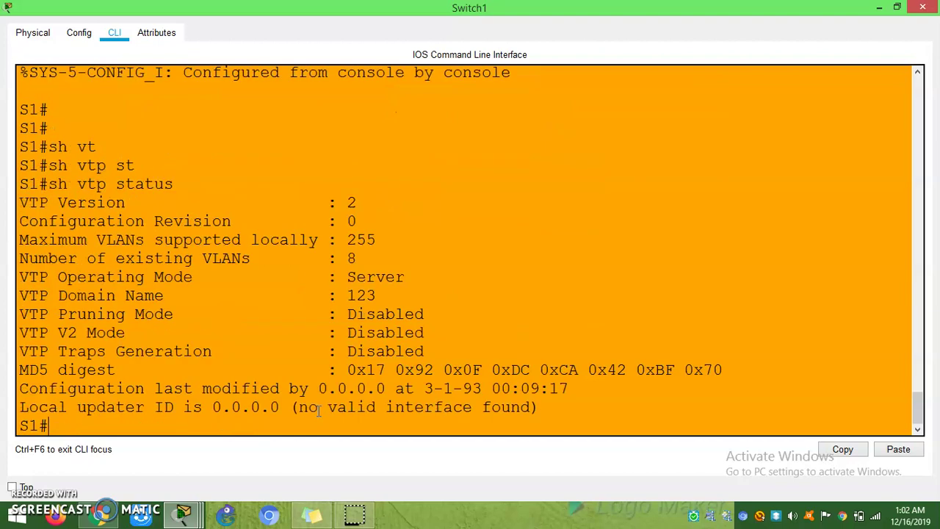
left_click_drag(356, 221, 338, 221)
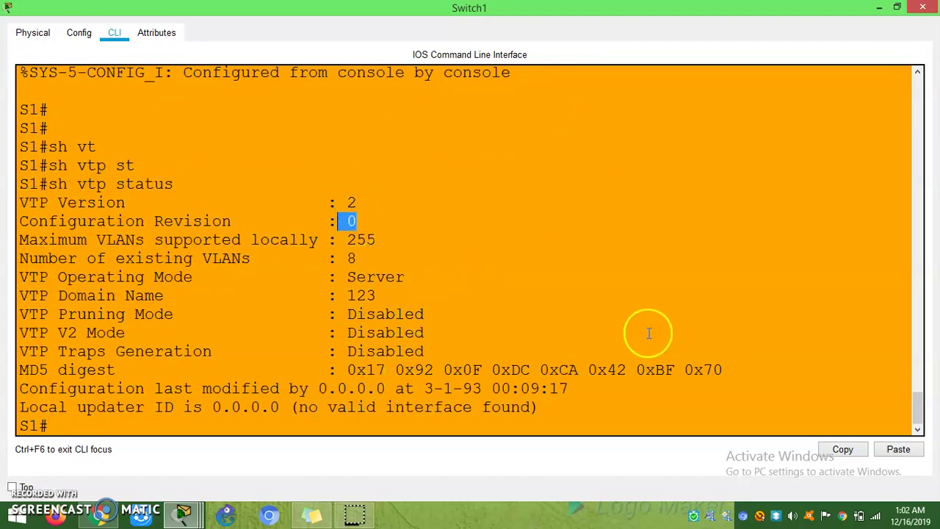
Step: Enter global configuration mode on Switch1 again with conf t
left_click(538, 425)
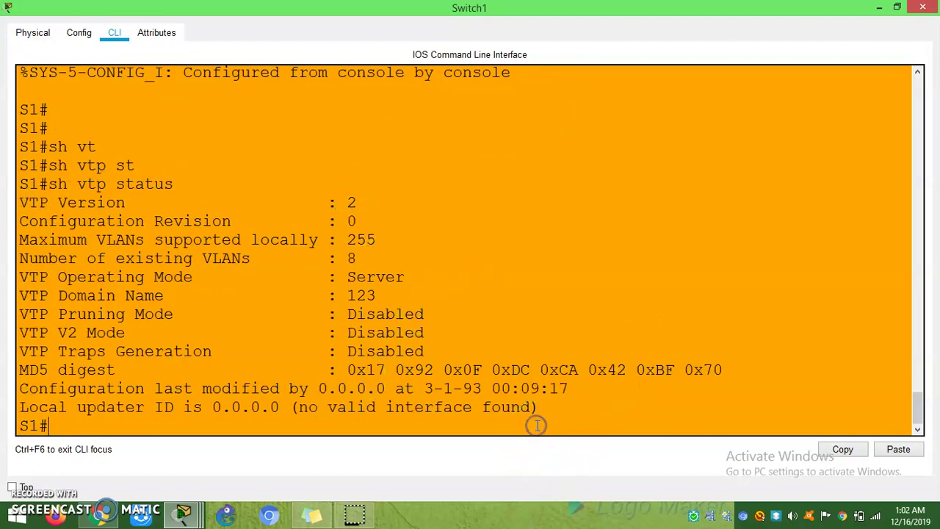
type("conf")
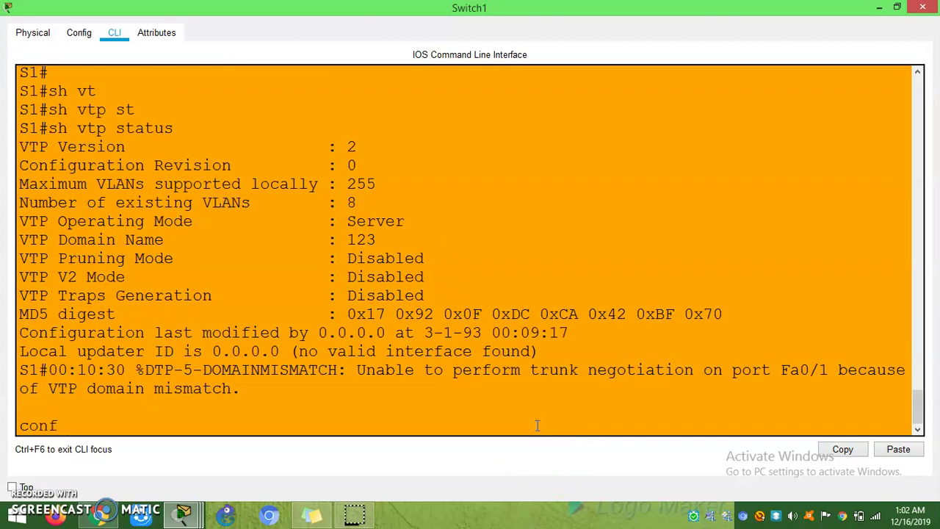
type(" t")
key("Return")
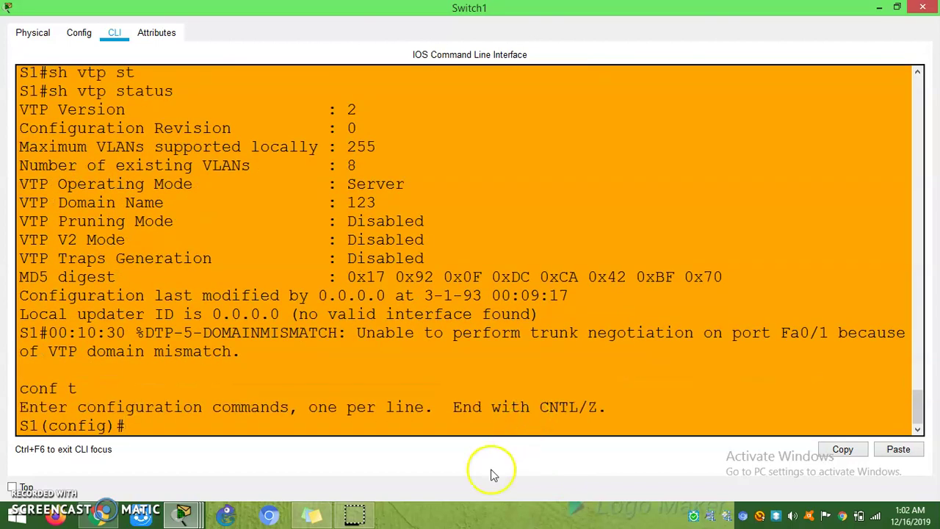
Step: Switch to Switch2's command line interface, display its VTP status with sh vtp status, and highlight the configuration revision line
left_click(183, 514)
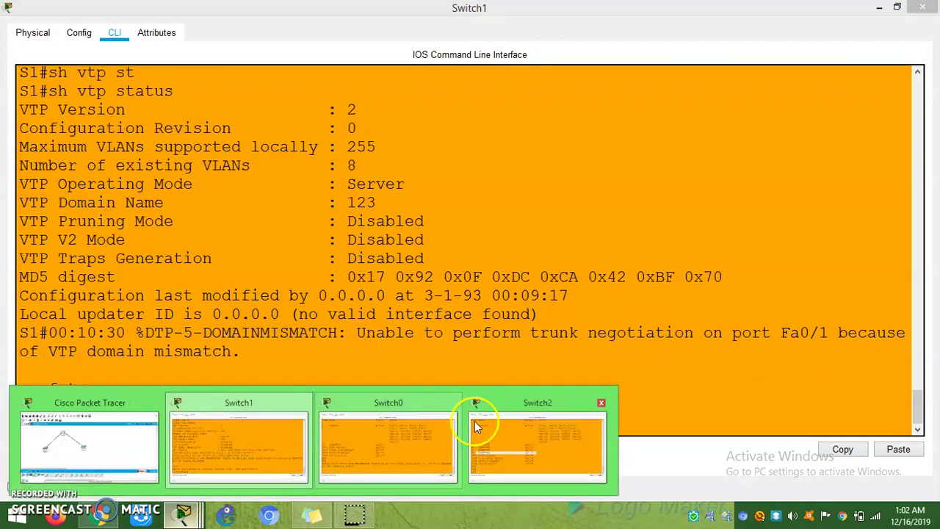
left_click(524, 412)
key("Return")
key("Return")
type("sh")
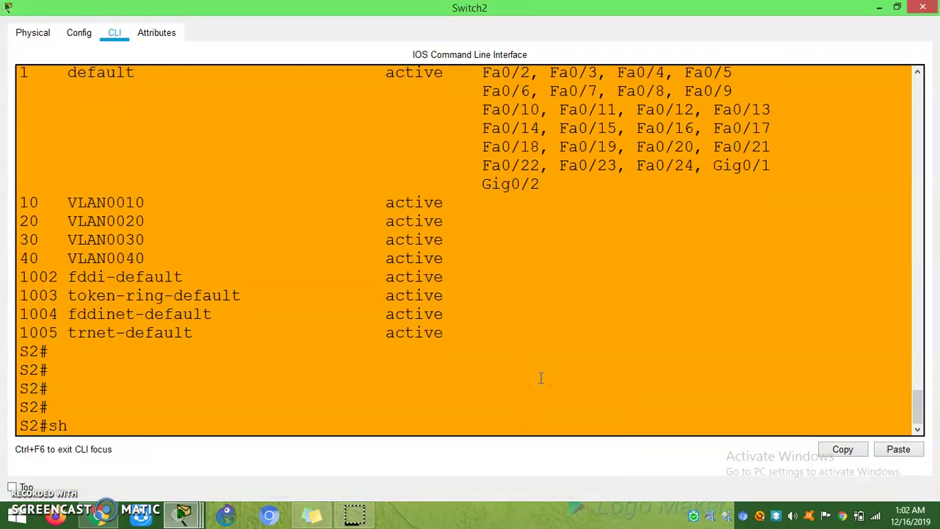
type(" vt")
key("Tab")
type("st")
key("Tab")
key("Return")
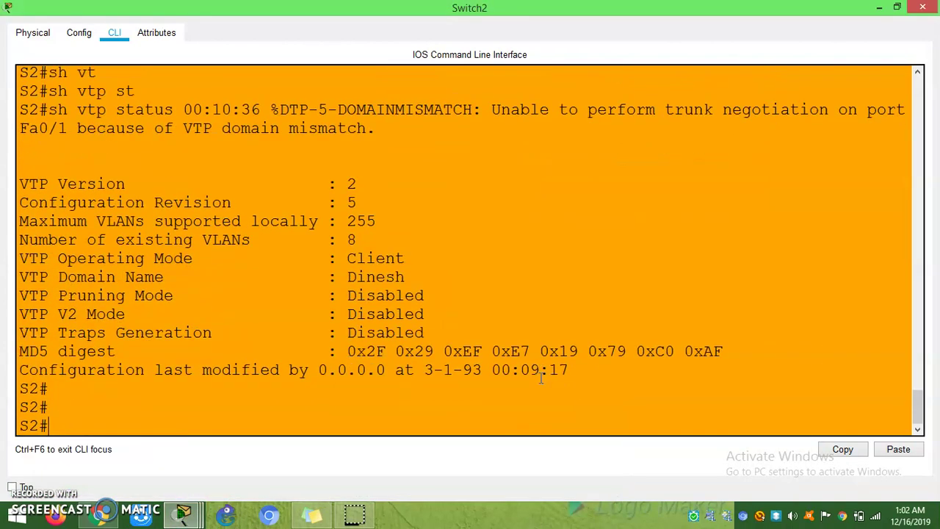
left_click_drag(73, 204, 445, 206)
left_click(394, 220)
Step: List Switch2's VLANs with sh vlan brief and highlight the rows for VLANs 10 to 30
left_click(335, 409)
type("sh vlan br")
key("Tab")
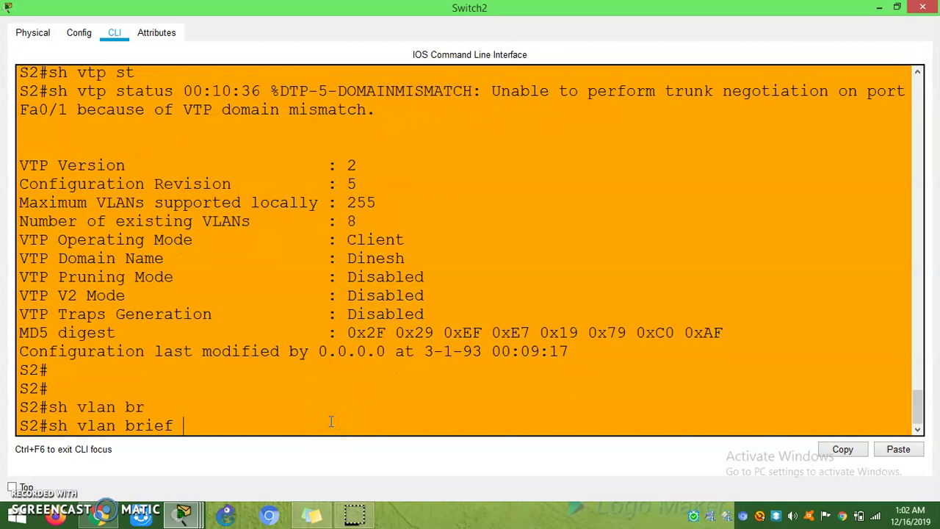
key("Return")
left_click_drag(27, 295, 107, 332)
Step: Switch to Switch0's command line interface and write conf t at a fresh prompt without running it
left_click(176, 515)
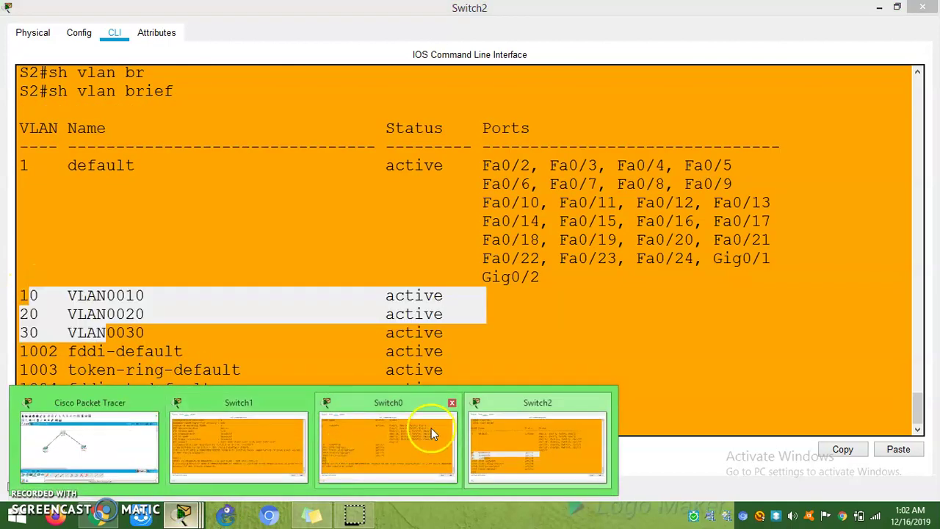
left_click(431, 434)
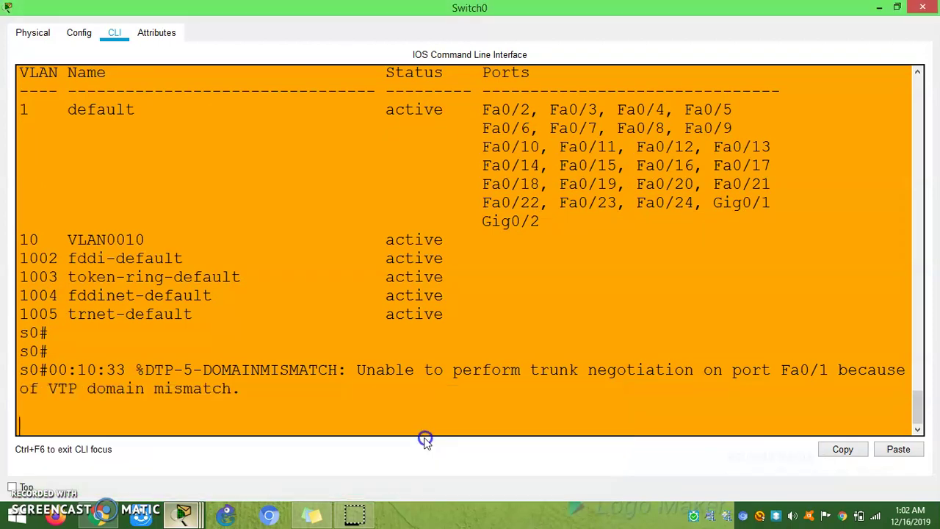
left_click(323, 393)
key("Return")
key("Return")
type("conf t")
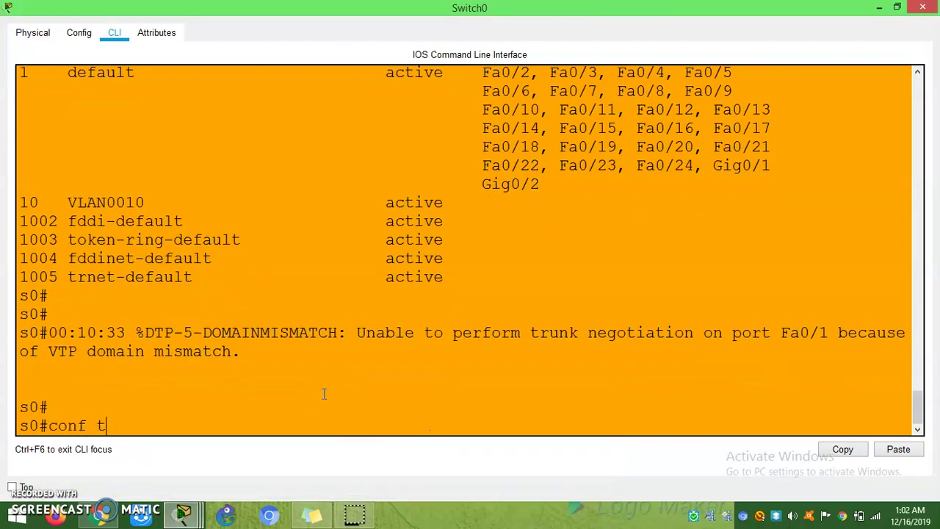
Step: Switch to Switch1's command line interface and set its VTP domain back to the original name with the vtp domain command
left_click(184, 512)
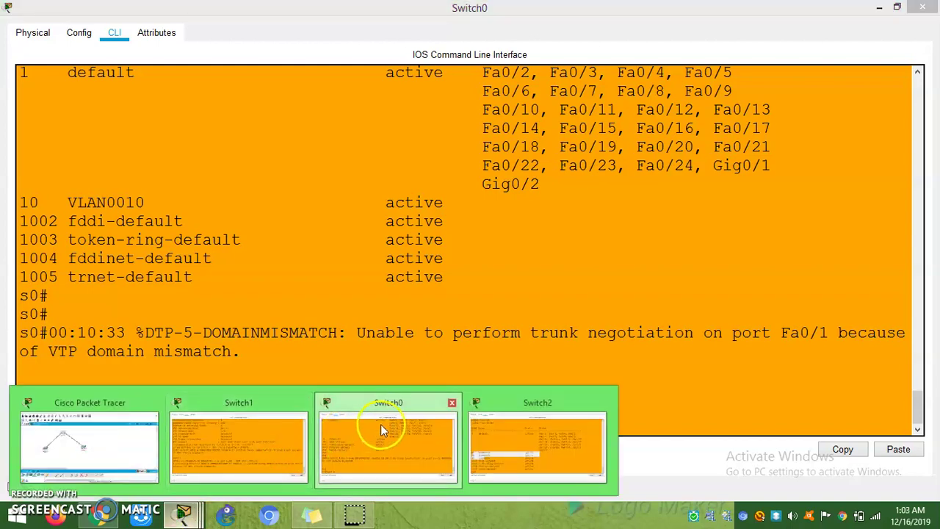
left_click(291, 437)
key("Return")
key("Return")
key("Return")
type("vtp domain Dinesh")
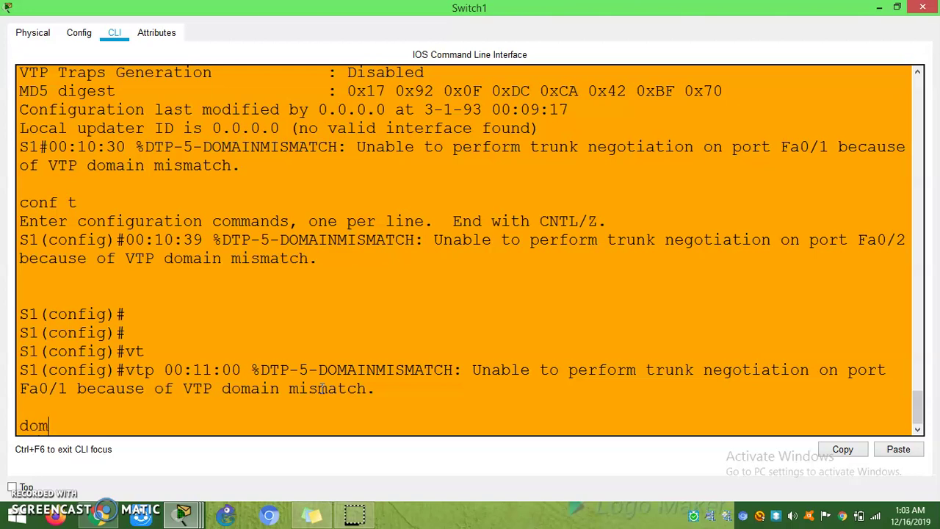
key("Tab")
type("Dinesh")
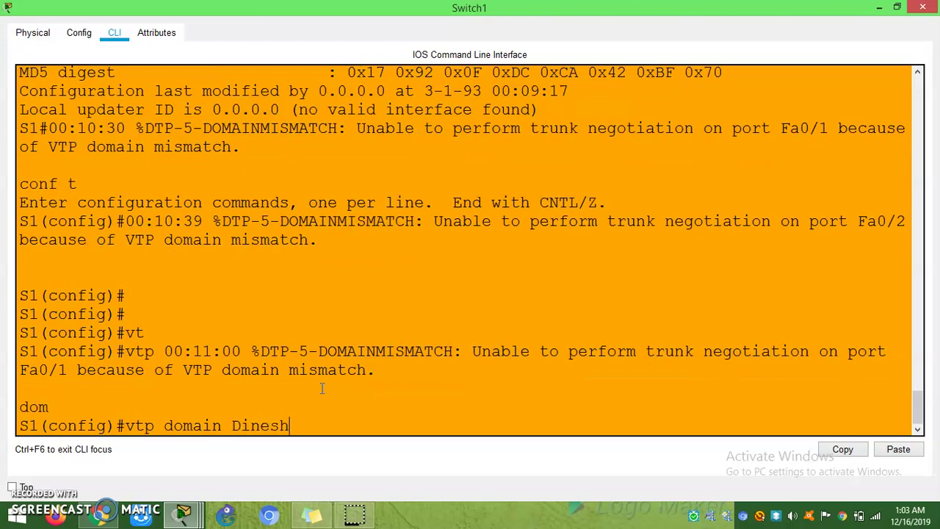
key("Return")
key("Return")
key("Return")
key("Return")
key("Return")
Step: Leave Switch1's configuration mode and display its VTP status with sh vtp status
key("ctrl+z")
key("Return")
key("Return")
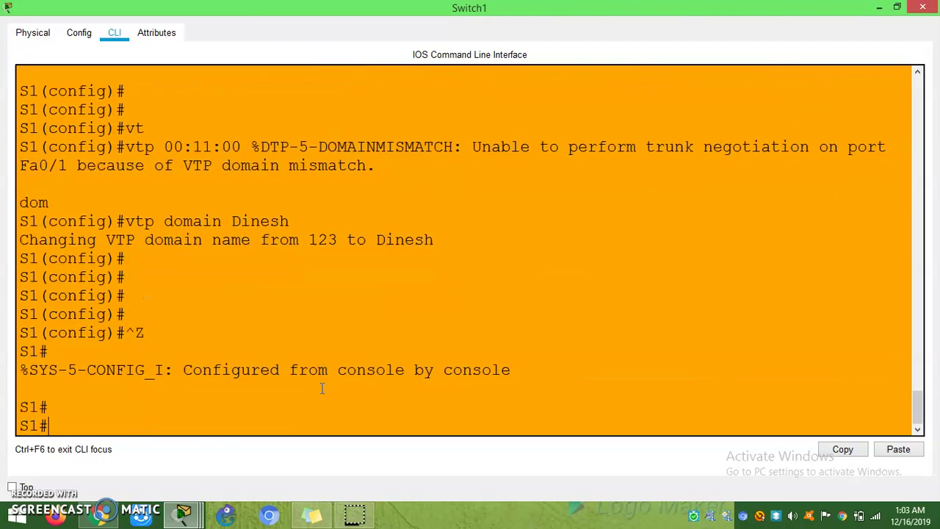
type("sh vt")
key("Tab")
type("sta")
key("Tab")
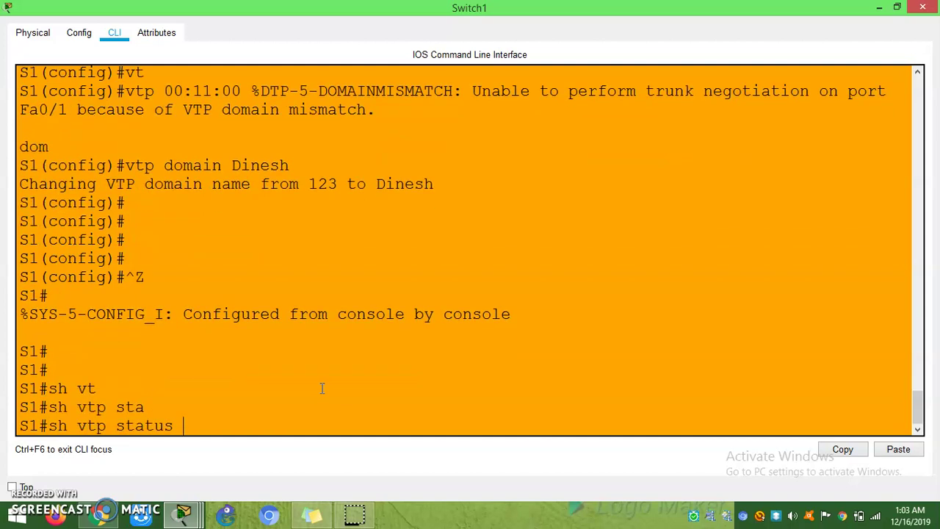
key("Return")
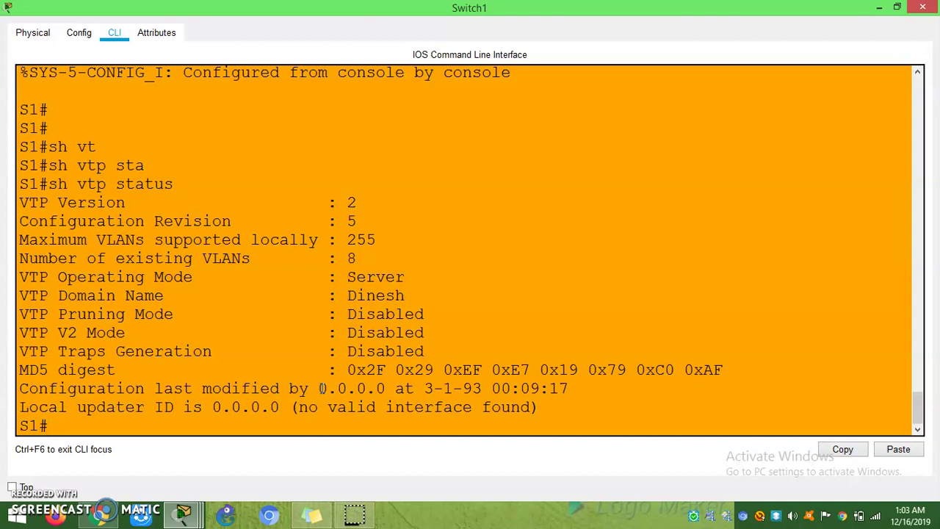
Step: Examine the configuration revision and VTP domain name lines in Switch1's VTP status output
left_click_drag(358, 223, 28, 228)
left_click(210, 203)
left_click_drag(337, 231, 357, 225)
left_click(428, 247)
left_click(472, 264)
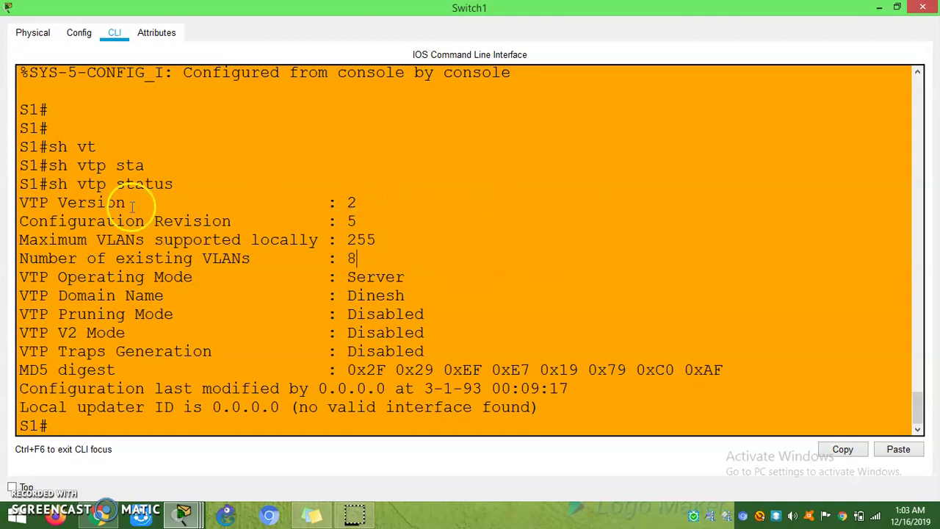
left_click_drag(21, 200, 402, 224)
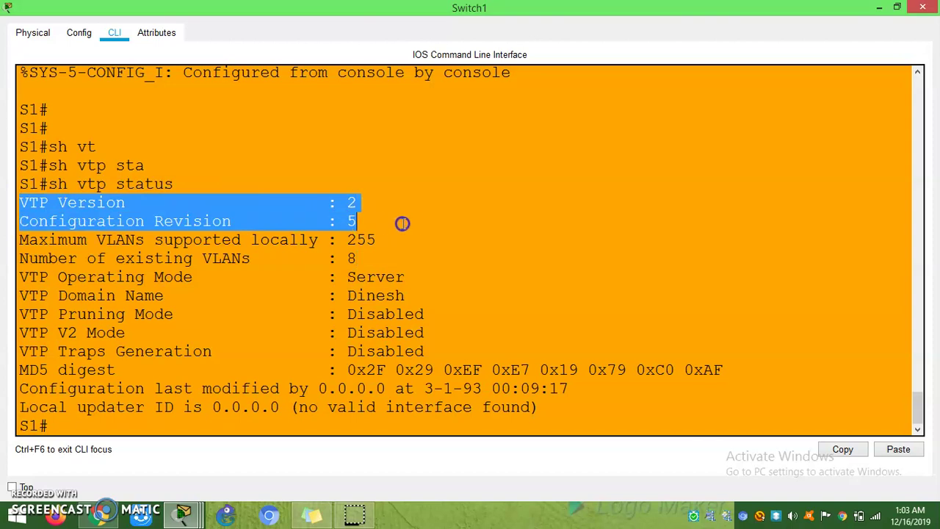
left_click(403, 224)
double_click(351, 222)
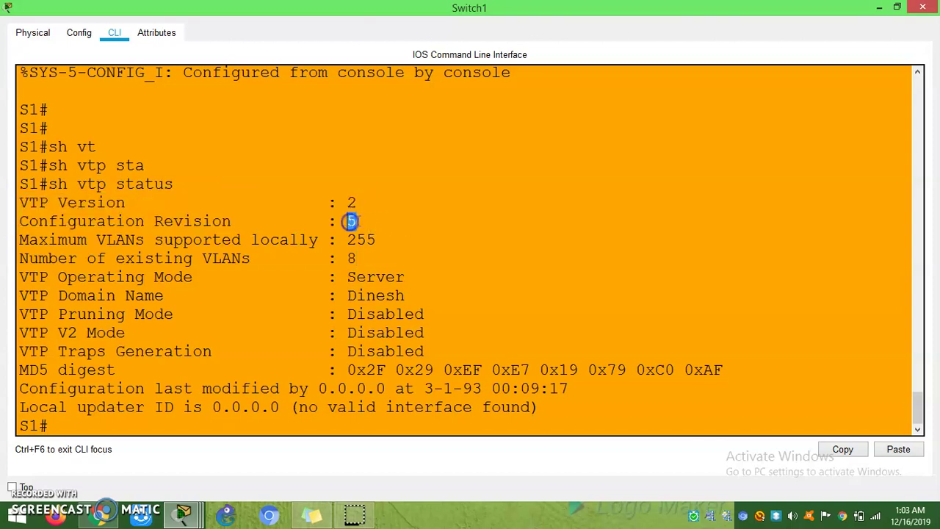
left_click(454, 296)
left_click(418, 295)
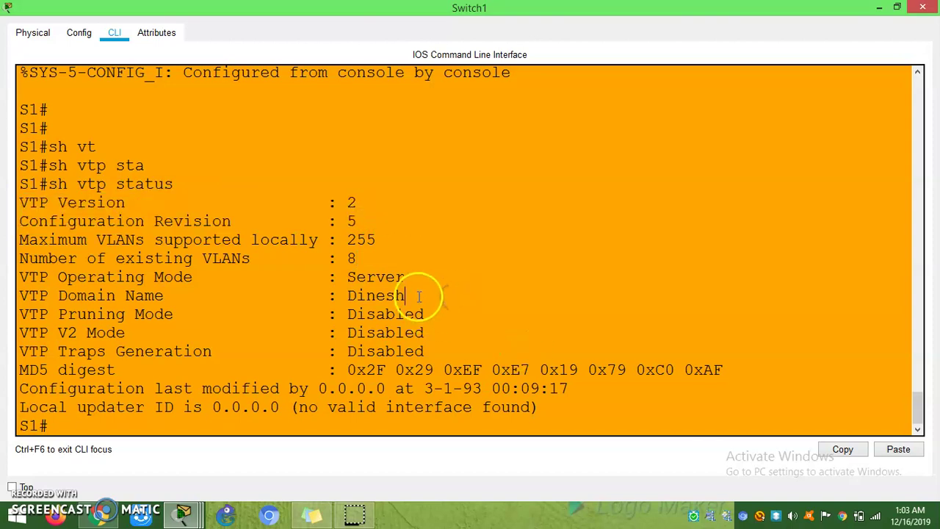
Step: Minimize the Switch1, Switch0 and Switch2 windows, and go back to Switch1's command line interface
left_click(879, 7)
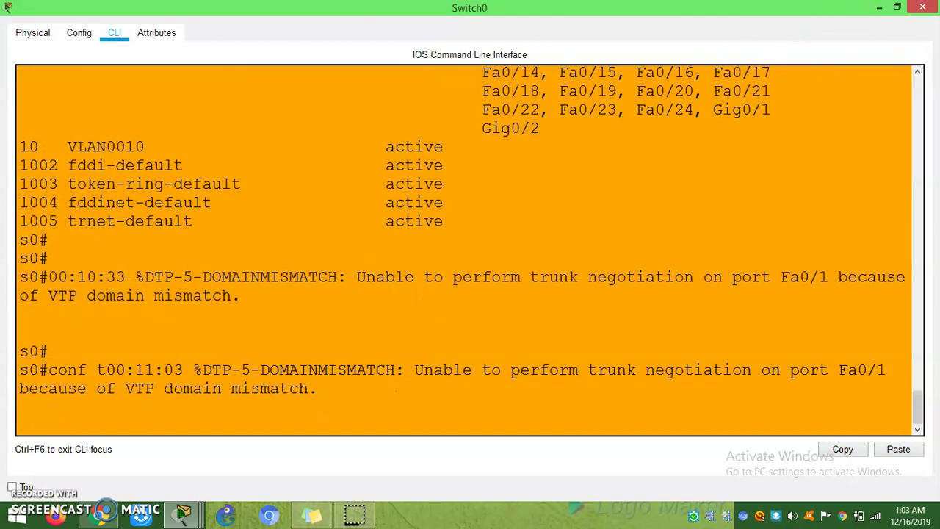
left_click(879, 8)
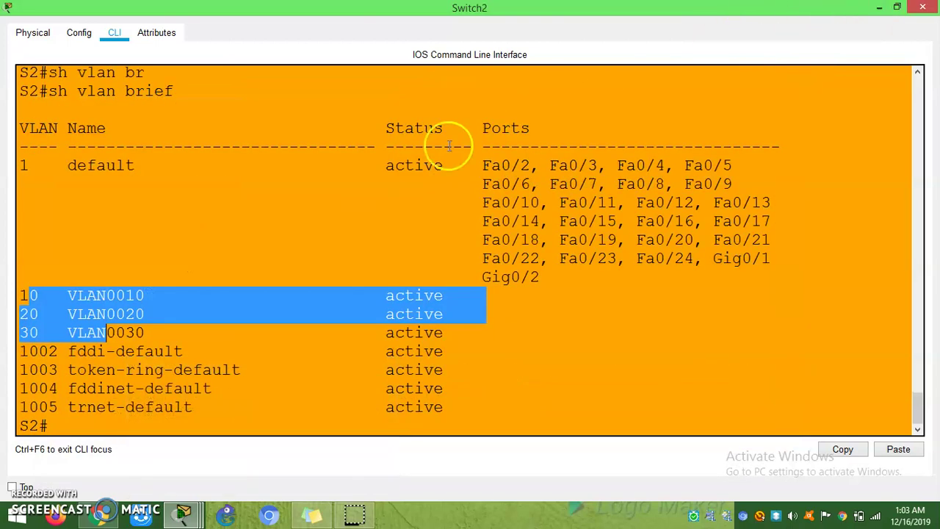
left_click(879, 7)
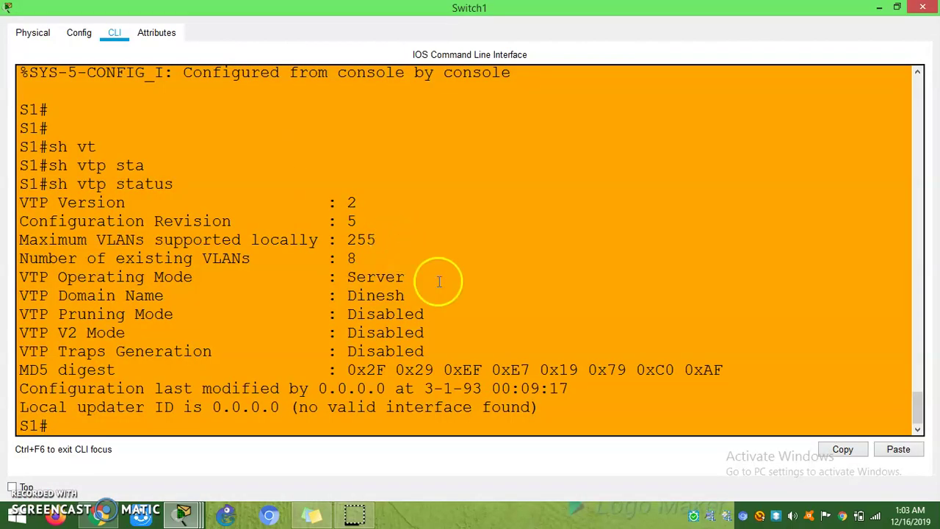
Step: Enter global configuration on Switch1 and select the interface range fastEthernet 0/1-2
key("Return")
key("Return")
type("conf t")
key("Return")
type("int")
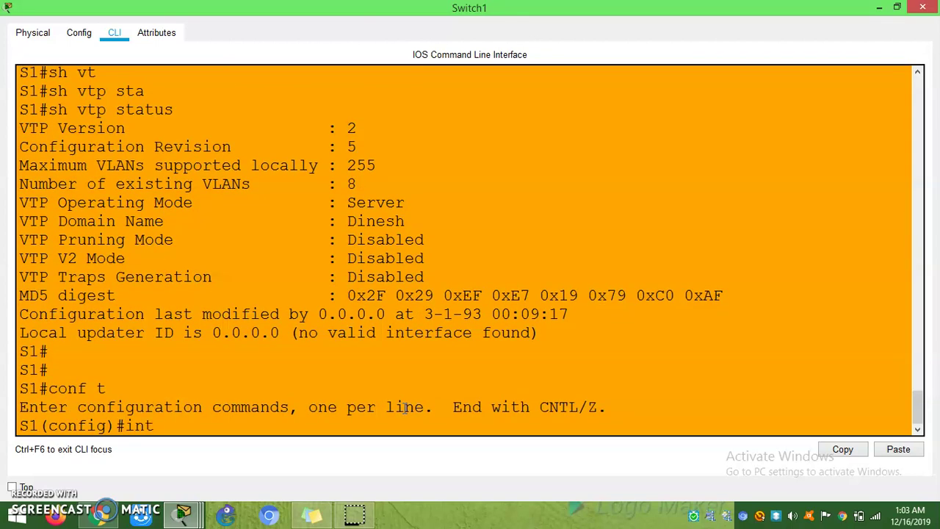
key("Tab")
type("r")
key("Tab")
type("f")
key("Tab")
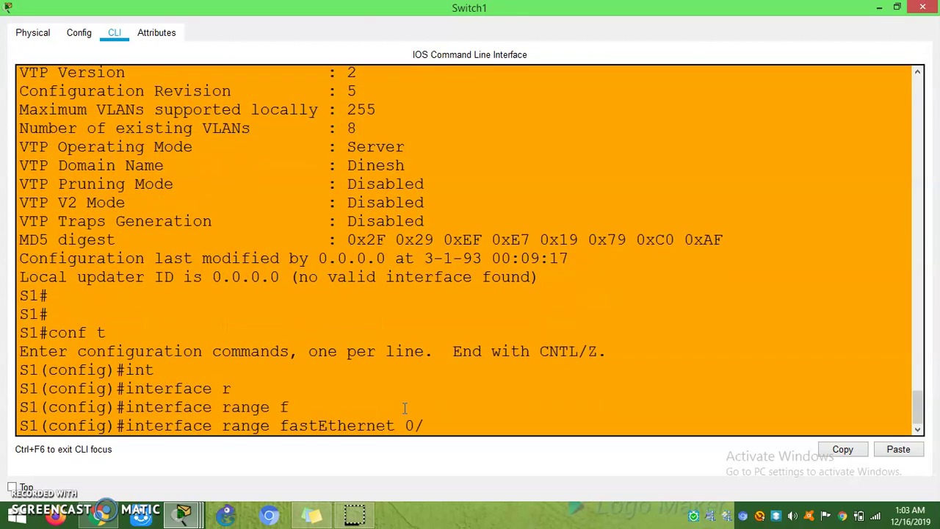
type("0/1-2")
key("Return")
Step: Disable the selected FastEthernet interfaces with the shutdown command
type("shu")
key("Tab")
key("Return")
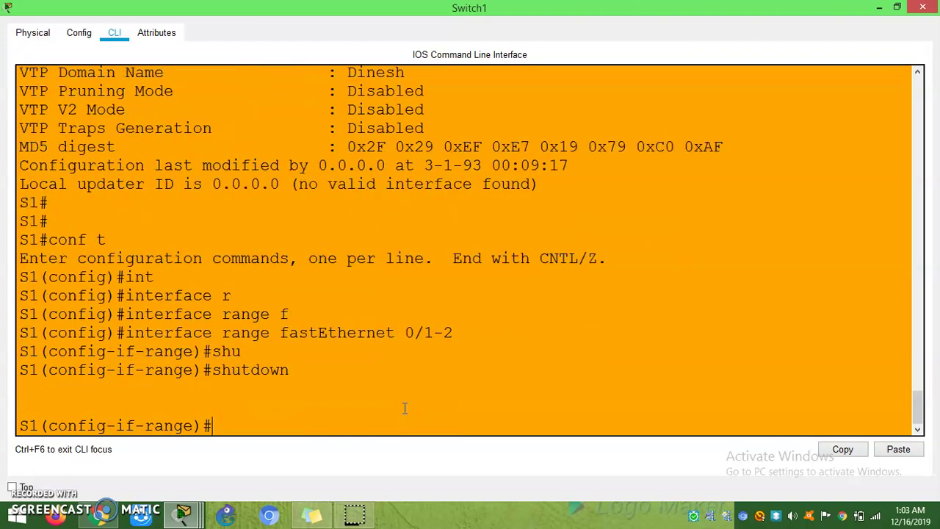
key("Return")
key("Return")
key("Return")
Step: Try to run conf t from Switch1's interface range prompt
type("con")
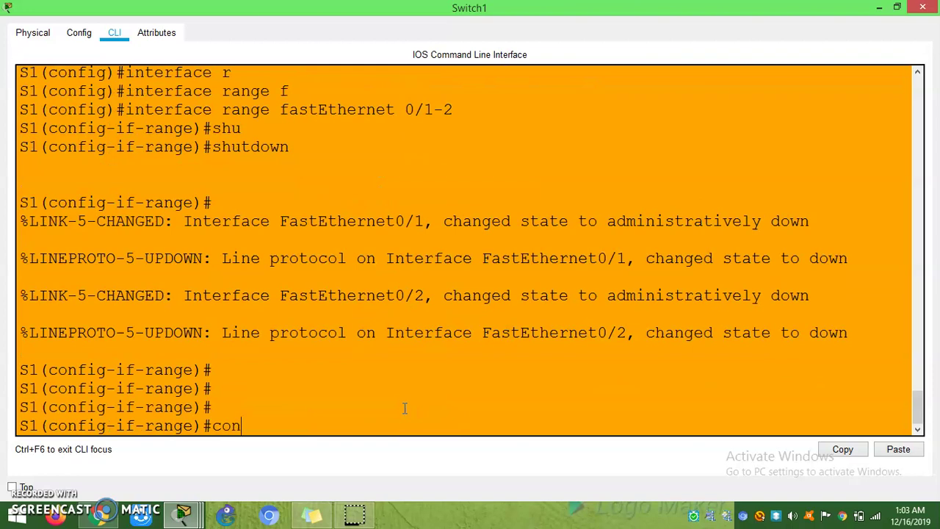
type("f t")
key("Return")
key("Return")
key("Return")
key("Return")
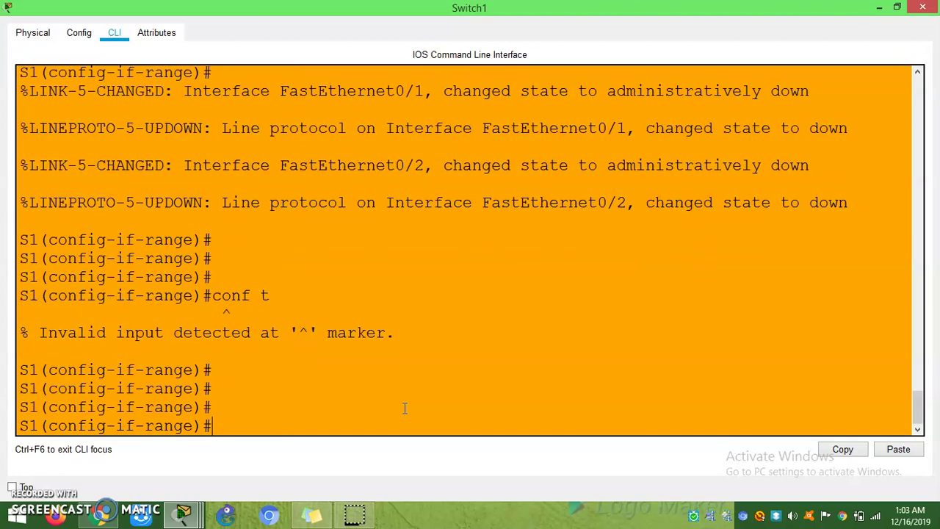
Step: Exit interface range mode and global configuration mode to return to Switch1's privileged prompt
type("exit")
key("Return")
type("exit")
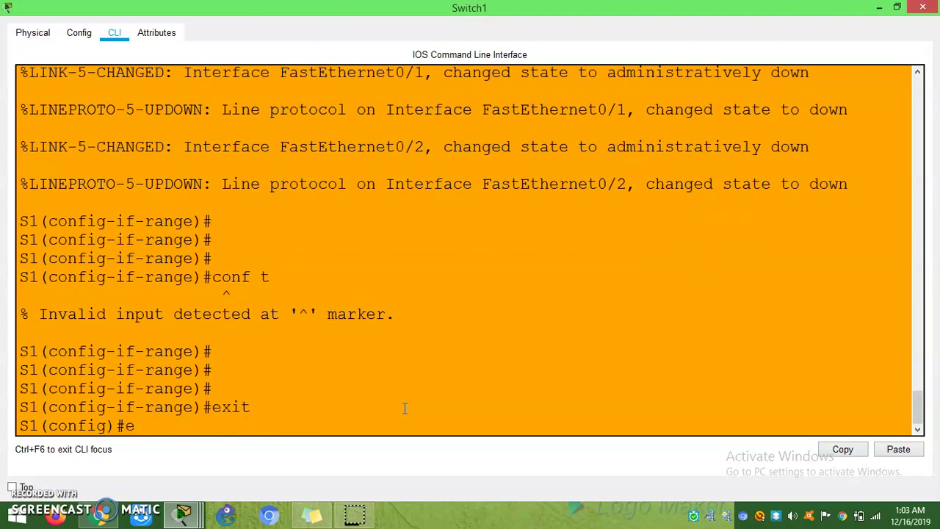
key("Return")
Step: Display Switch1's VTP status with sh vtp status while its trunk interfaces are shut down
type("sh")
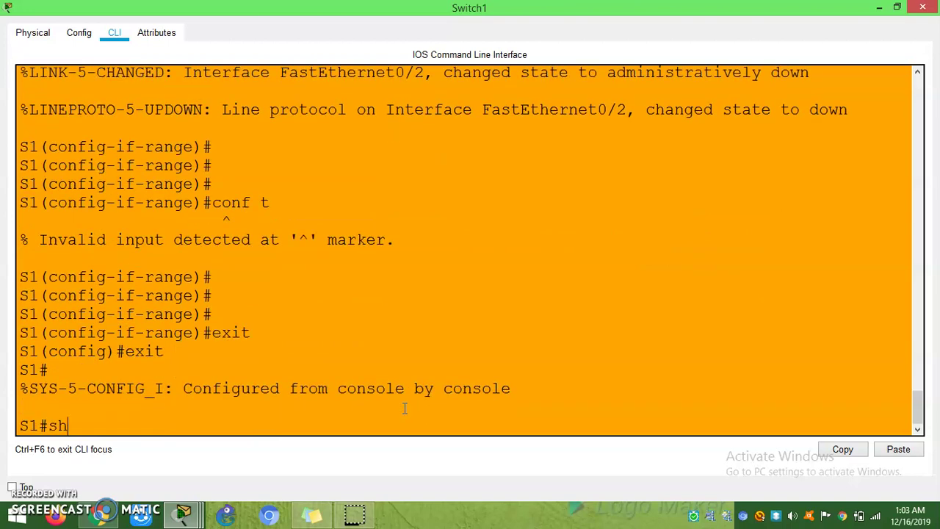
type(" vt")
key("Tab")
type("sta")
key("Tab")
key("Return")
key("Return")
key("Return")
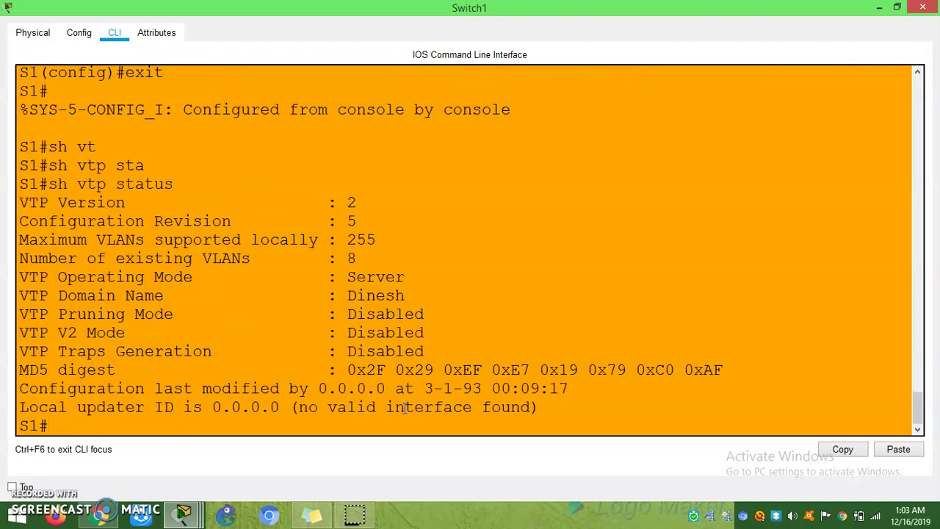
Step: Set Switch1's VTP domain to 123 in global configuration mode and return to the privileged prompt
type("conf t")
key("Return")
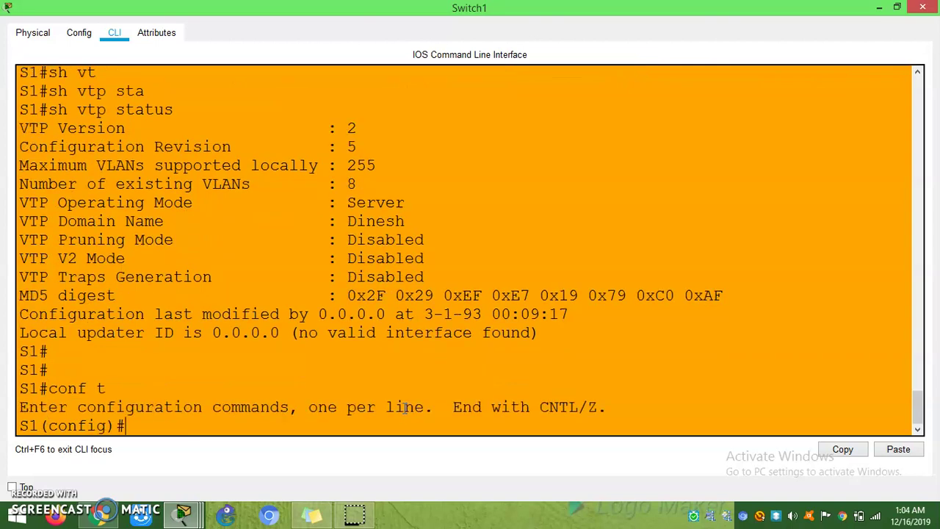
type("vt")
key("Tab")
type("dom")
key("Tab")
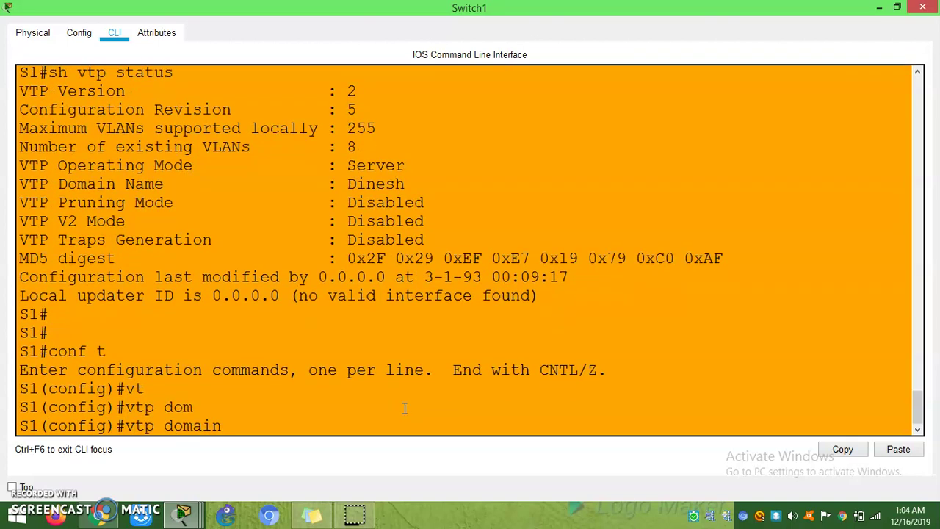
type("123")
key("Return")
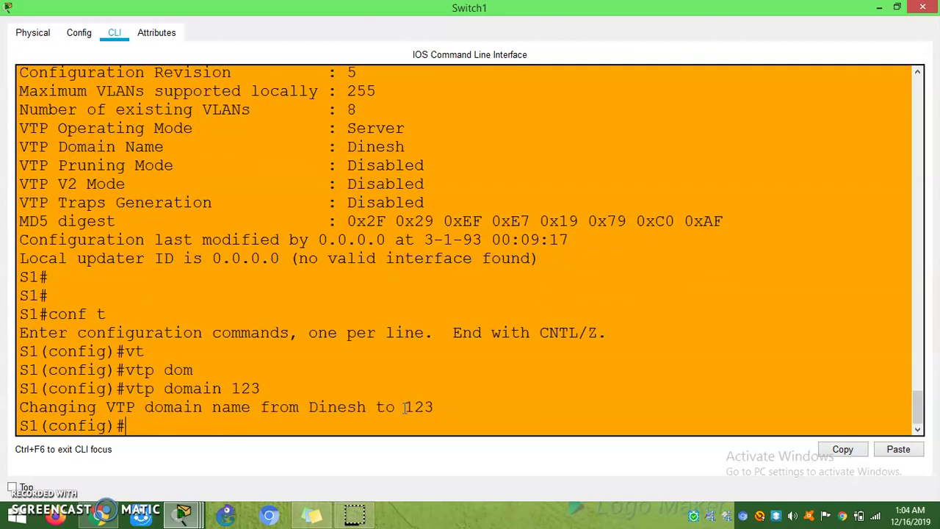
key("Return")
key("ctrl+z")
key("Return")
Step: Display Switch1's VTP status with sh vtp status to check the revision under domain 123
type("sh")
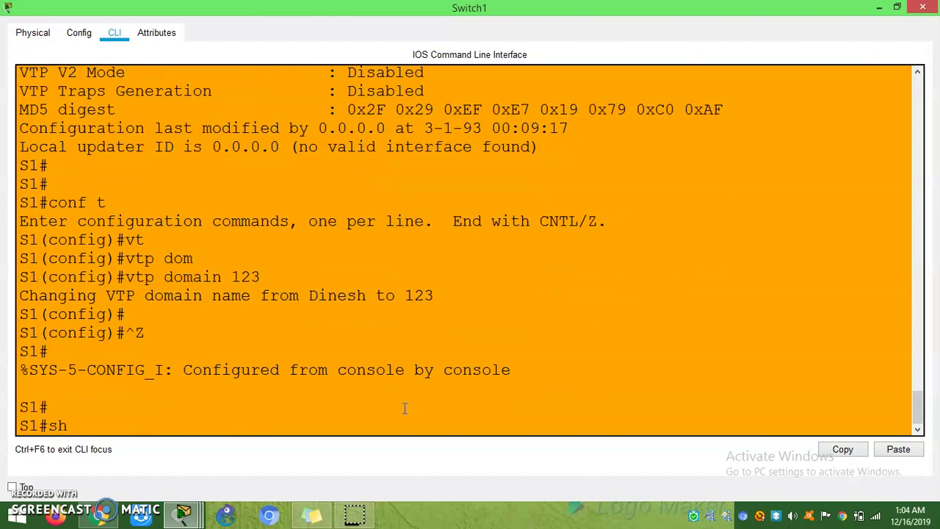
type(" bt")
key("Tab")
key("BackSpace")
type("vt")
key("Tab")
type("p st")
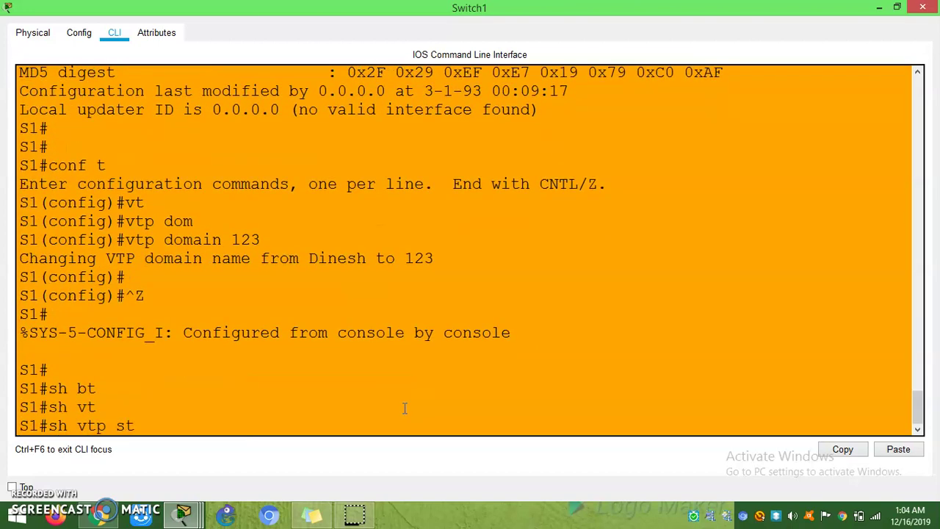
key("Tab")
key("Return")
Step: Set Switch1's VTP domain back to the original name with the vtp domain command and leave configuration mode
type("conf t")
key("Return")
type("v")
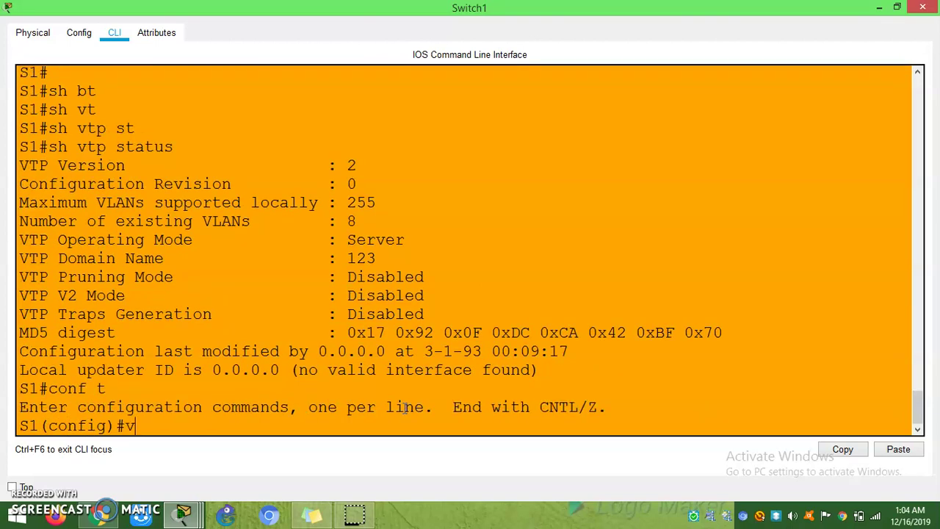
type("t")
key("Tab")
type("sta")
key("Tab")
key("BackSpace")
key("BackSpace")
key("BackSpace")
type("doma")
key("Tab")
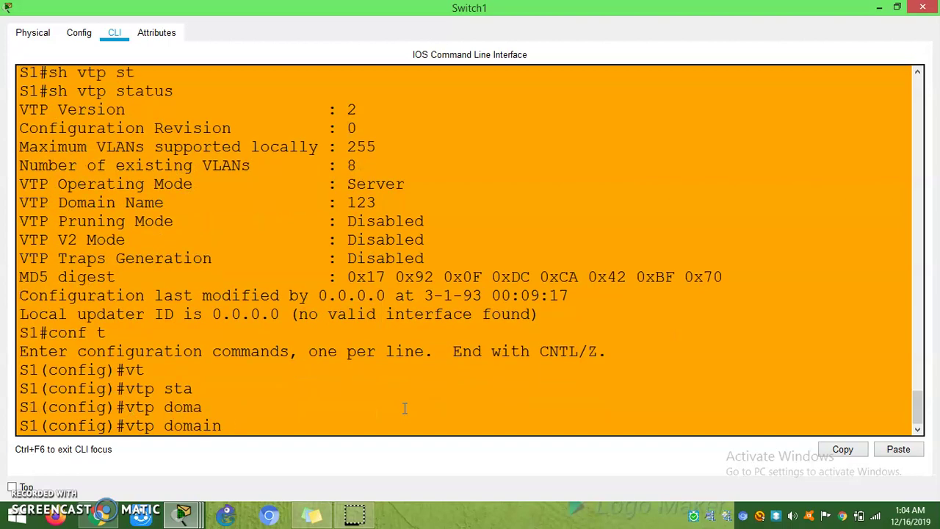
type("Dinesh")
key("Return")
key("ctrl+z")
key("Return")
Step: Display Switch1's VTP status with sh vtp status and highlight the configuration revision value
type("sh vt")
key("Tab")
type("sta")
key("Tab")
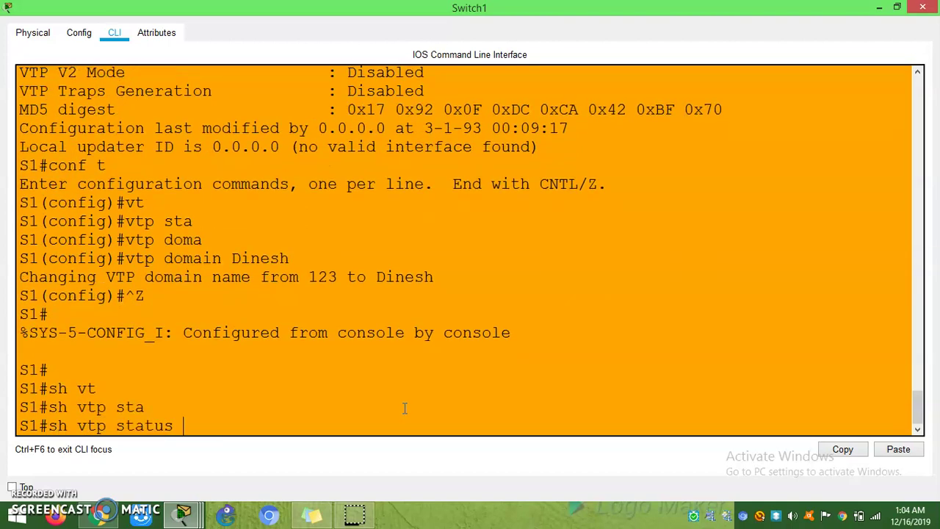
key("Return")
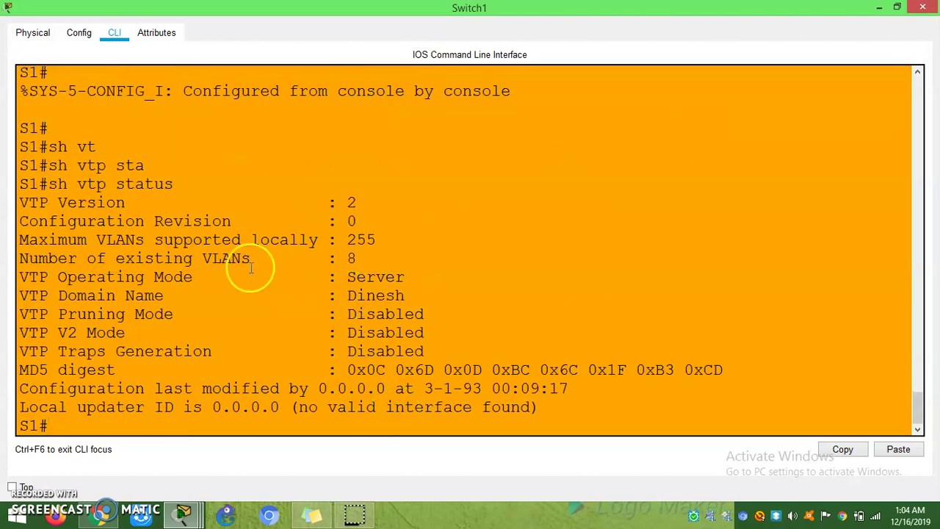
left_click_drag(358, 221, 323, 222)
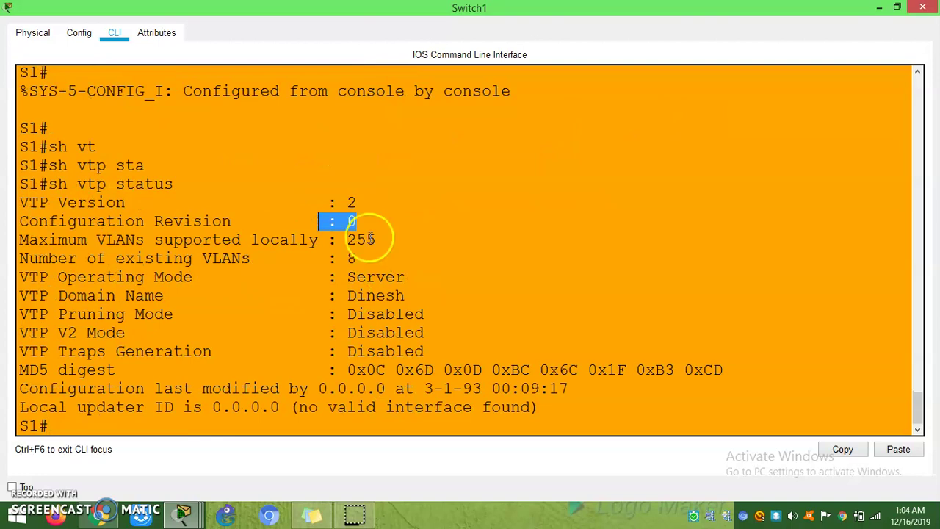
left_click(376, 240)
double_click(391, 417)
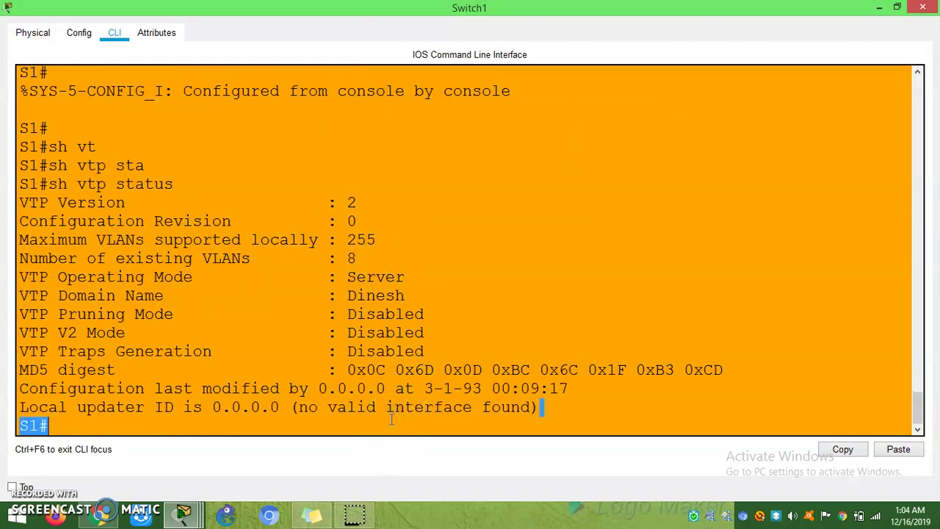
left_click(415, 430)
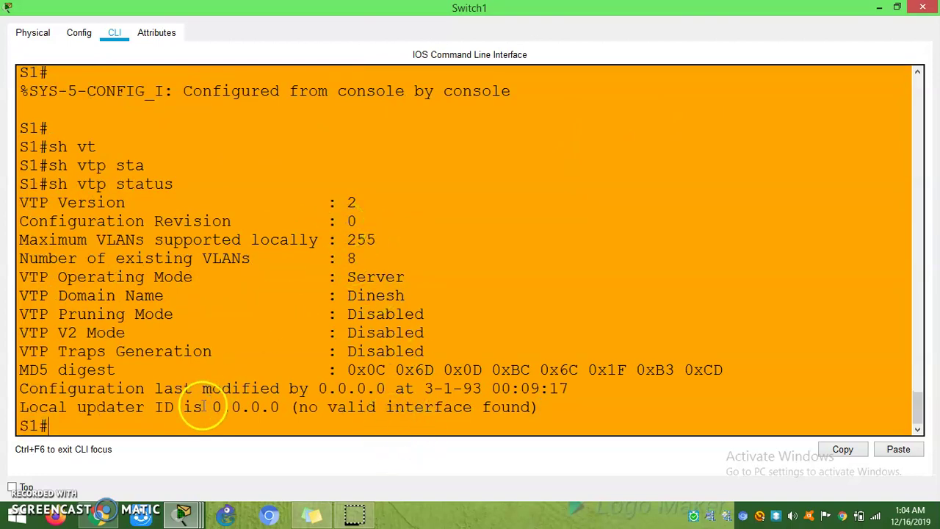
Step: Enter global configuration on Switch1, create VLAN 50 and exit its VLAN configuration mode
type("conf t")
key("Return")
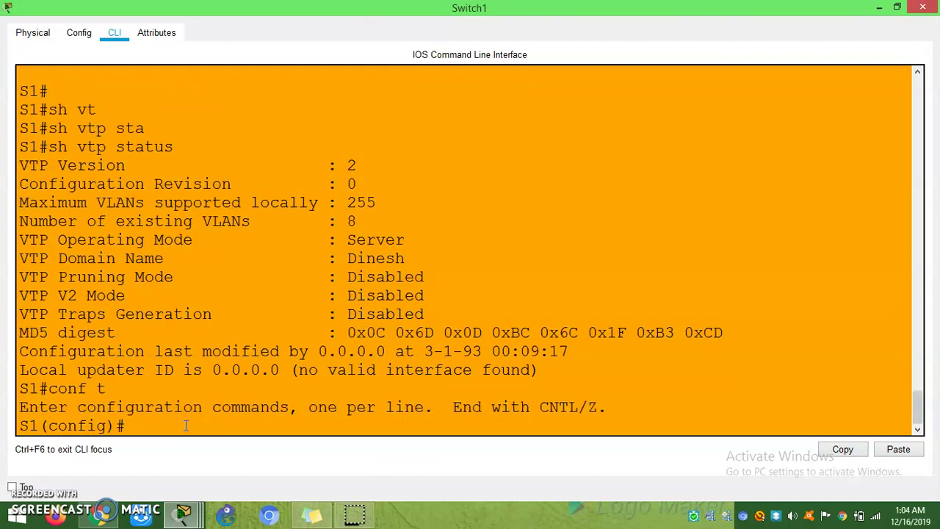
key("Return")
type("vt")
type("lan 50")
key("Return")
type("exit")
key("Return")
Step: Create VLAN 60 on Switch1 and exit its VLAN configuration mode
type("vlann")
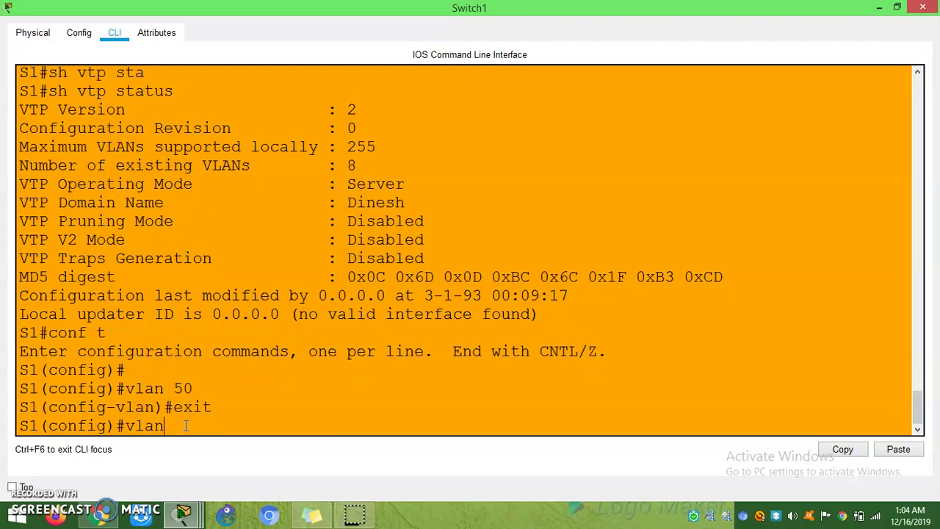
key("Return")
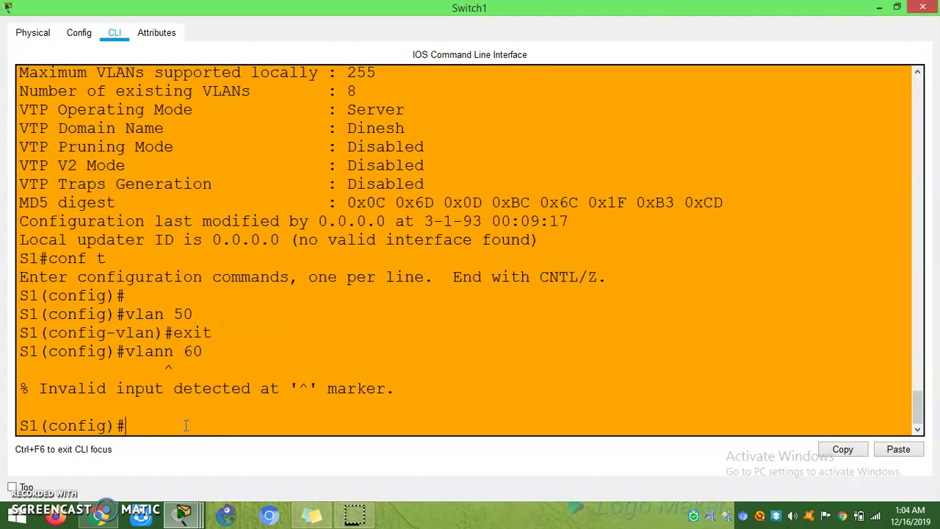
type("vlan 60")
key("Return")
key("Return")
key("Return")
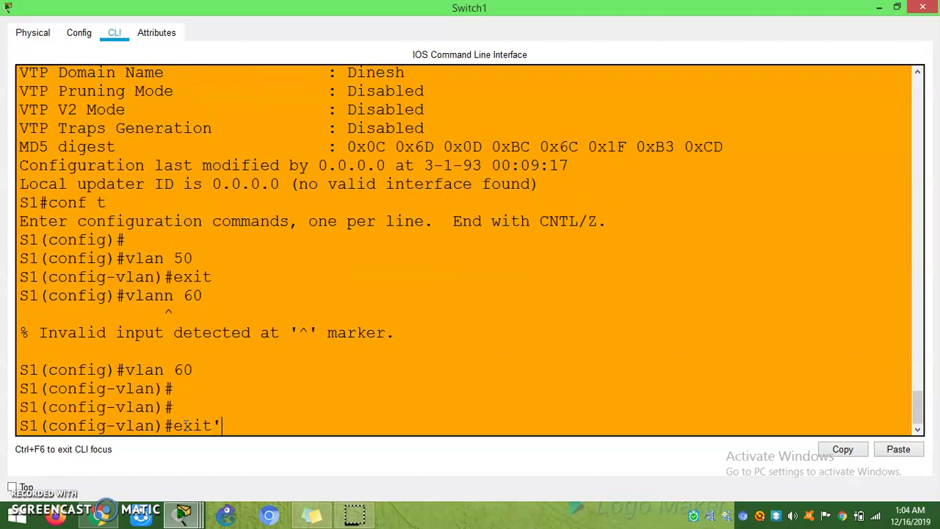
type("exit")
key("Return")
key("Return")
Step: Delete VLAN 10 and VLAN 20 from Switch1 with the no vlan command
type("no vka")
key("BackSpace")
key("BackSpace")
key("BackSpace")
type("an 109")
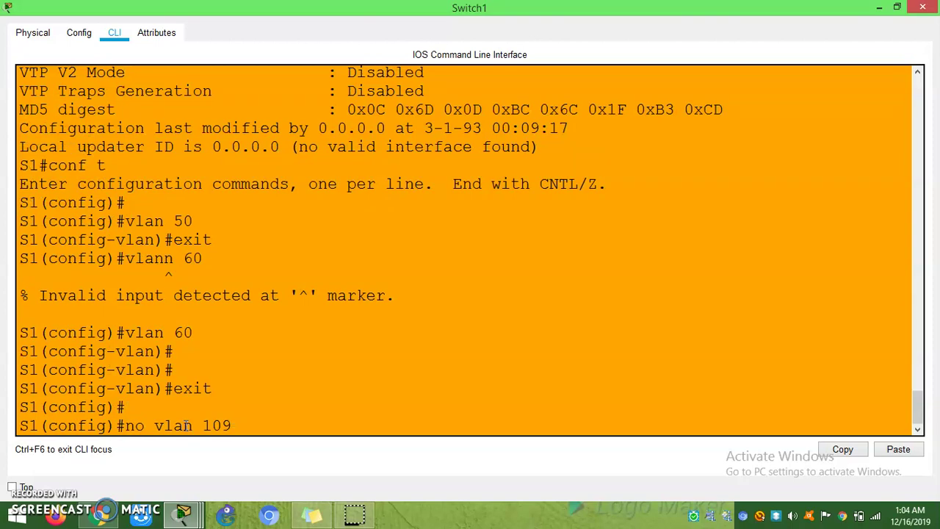
key("BackSpace")
key("Return")
type("no vlan 20")
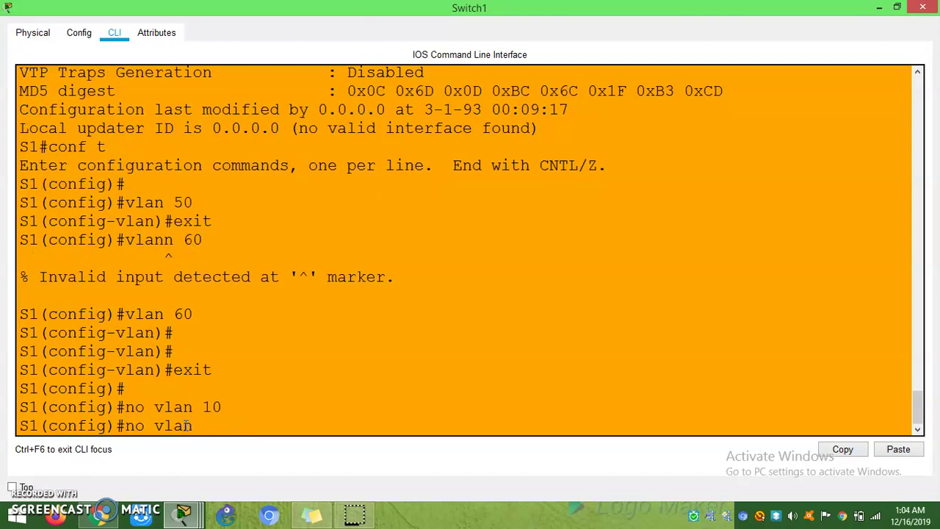
key("Return")
key("Return")
Step: Delete VLAN 30 from Switch1 with the no vlan command
type("bl")
key("BackSpace")
key("BackSpace")
type("n")
type("0 v")
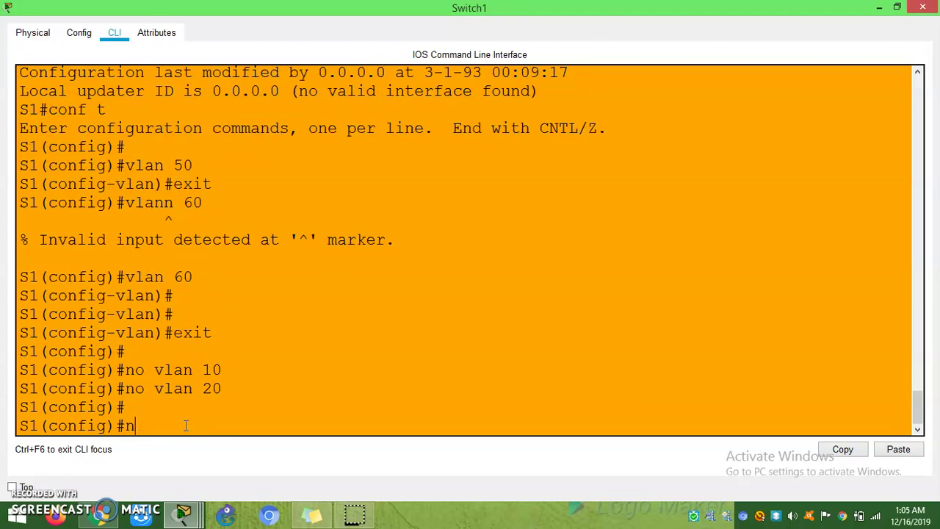
type("vlan 39")
key("BackSpace")
type("0")
key("Return")
key("Return")
Step: Create VLAN 90 on Switch1 and return to privileged EXEC mode
type("vl")
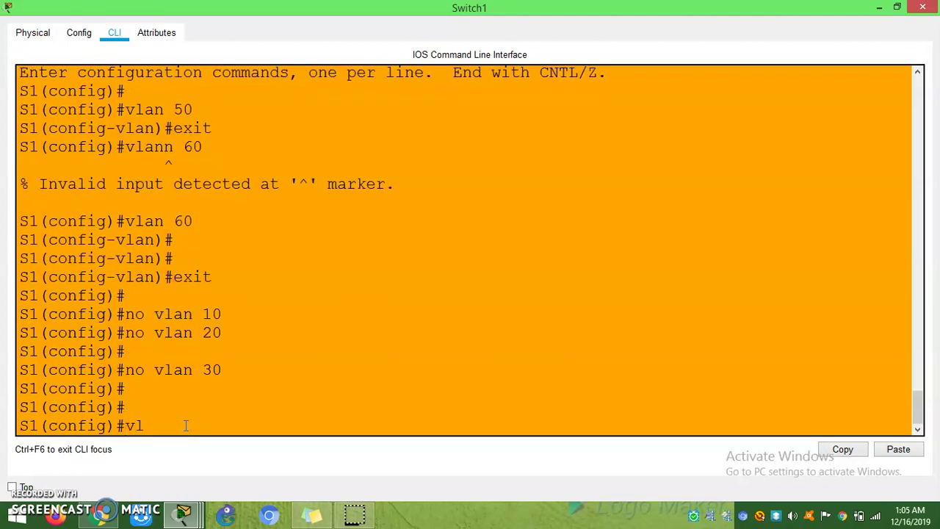
type("an 90")
key("Return")
key("Return")
key("ctrl+z")
key("Return")
key("Return")
Step: Display Switch1's VTP status with sh vtp status to check the configuration revision after the VLAN changes
type("sh v")
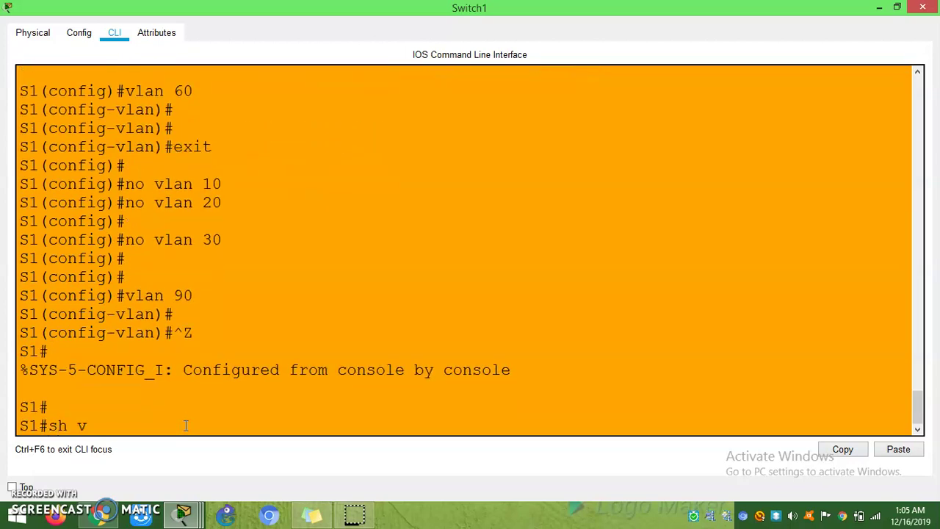
type("t")
key("Tab")
type("st")
key("Tab")
key("Return")
key("Return")
key("Return")
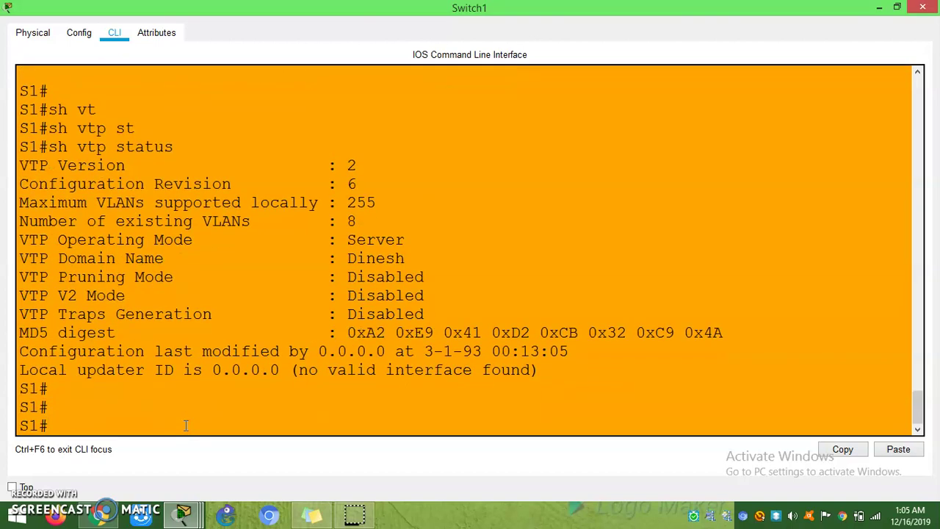
left_click_drag(389, 184, 247, 203)
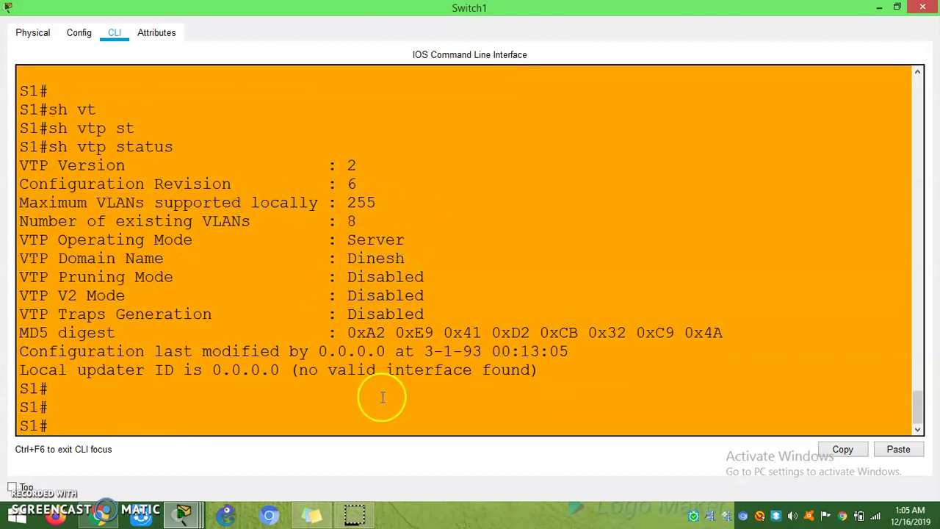
Step: Enter global configuration mode on Switch1 and begin an interface command
type("conf t")
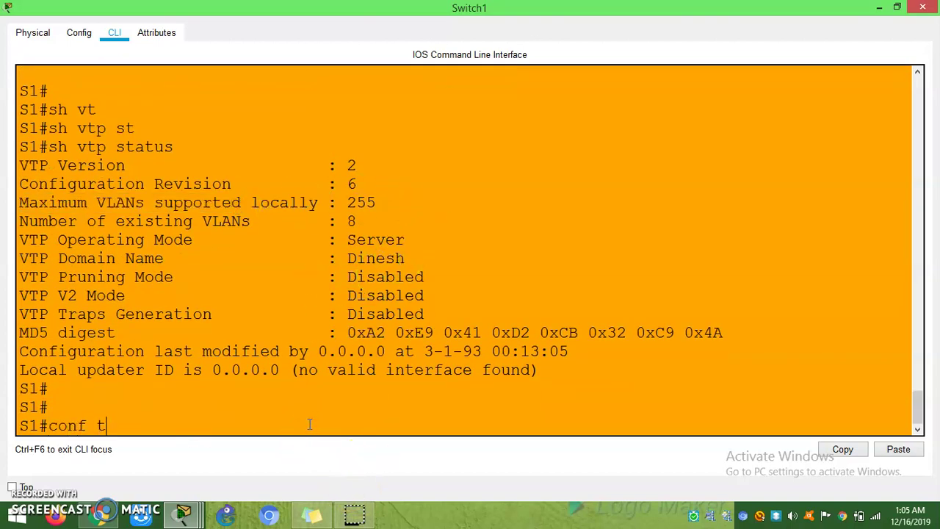
key("Return")
type("int")
key("Tab")
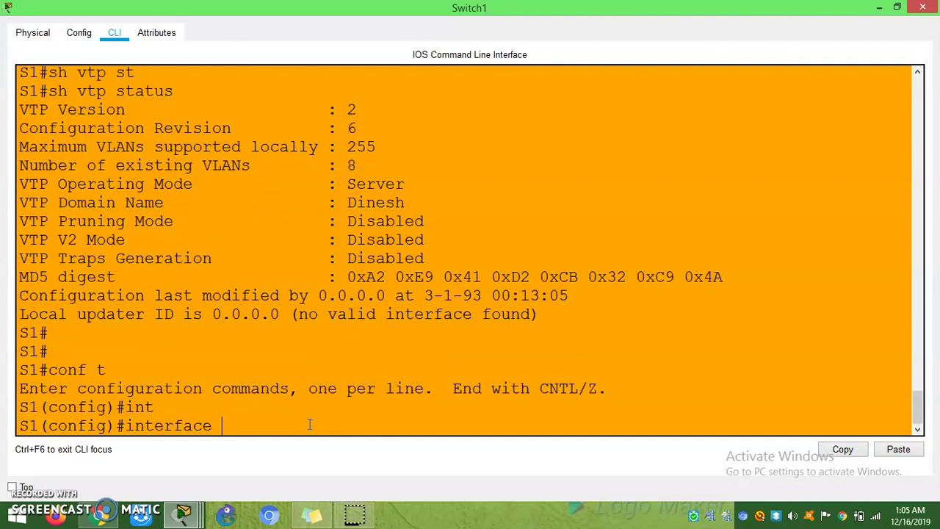
type("f")
key("Tab")
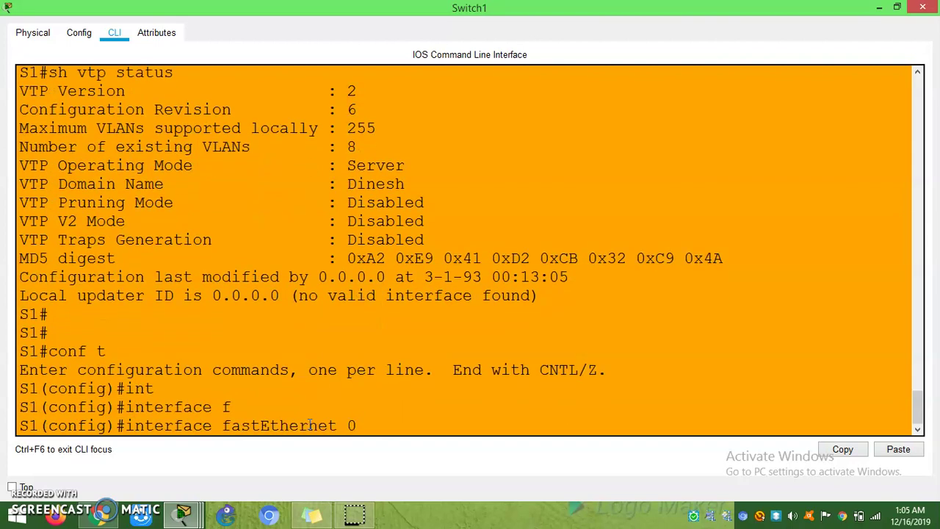
key("BackSpace")
key("BackSpace")
key("BackSpace")
key("BackSpace")
key("BackSpace")
key("BackSpace")
key("BackSpace")
key("BackSpace")
key("BackSpace")
key("BackSpace")
key("BackSpace")
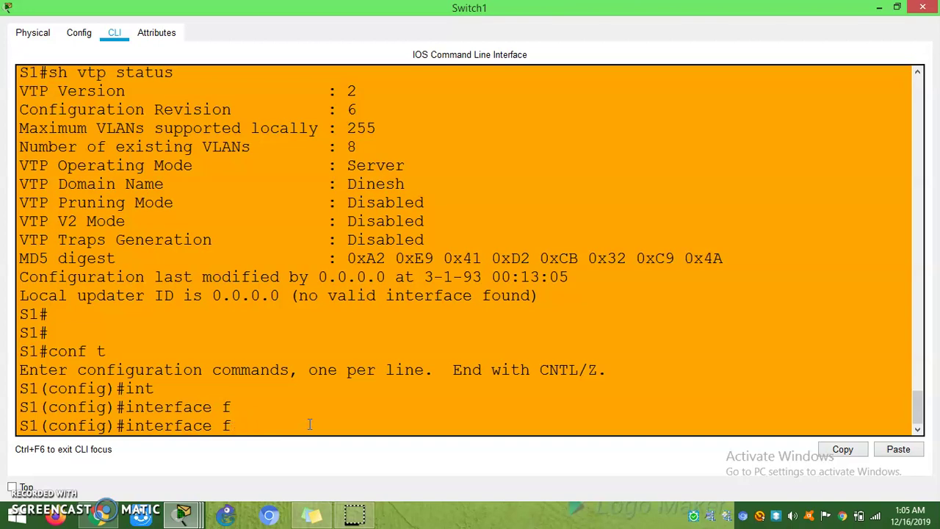
Step: Bring up interface range fastEthernet 0/1-2 on Switch1 with no shutdown and return to privileged EXEC mode
type("rng")
key("Tab")
key("BackSpace")
key("BackSpace")
type("ange")
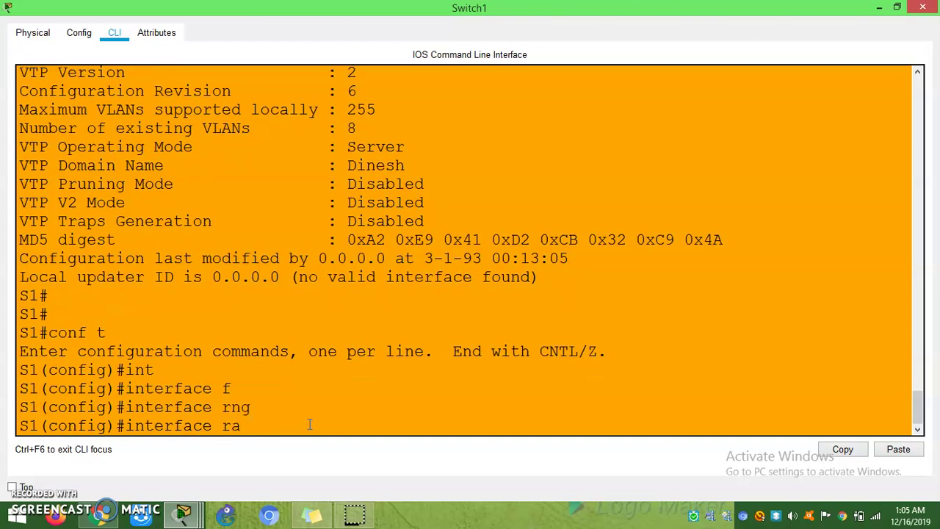
key("Tab")
type("f")
key("Tab")
type("0/1-2")
key("Return")
type("no shutdown")
key("Tab")
key("Return")
key("ctrl+z")
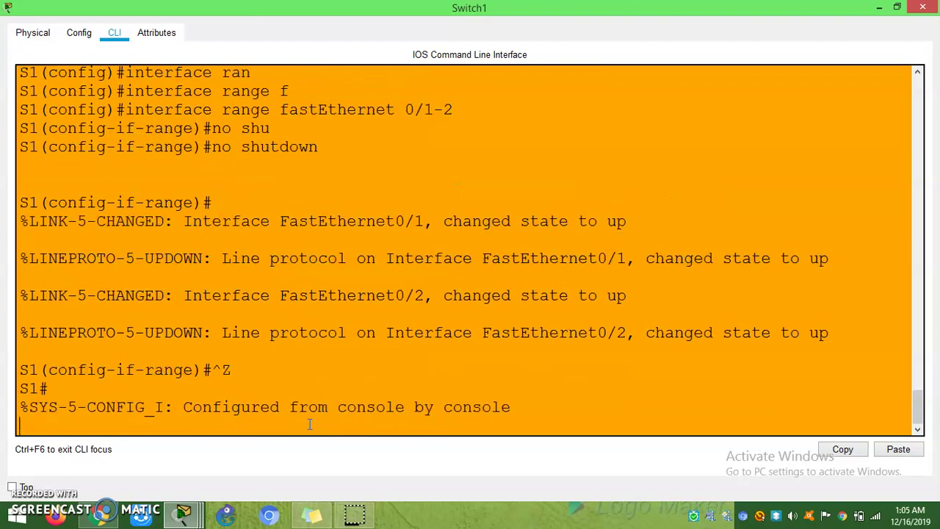
Step: Recheck Switch1's VTP status with sh vtp status now that its trunk ports are enabled
key("Return")
key("Return")
key("Return")
key("Return")
key("Return")
key("Return")
type("sh")
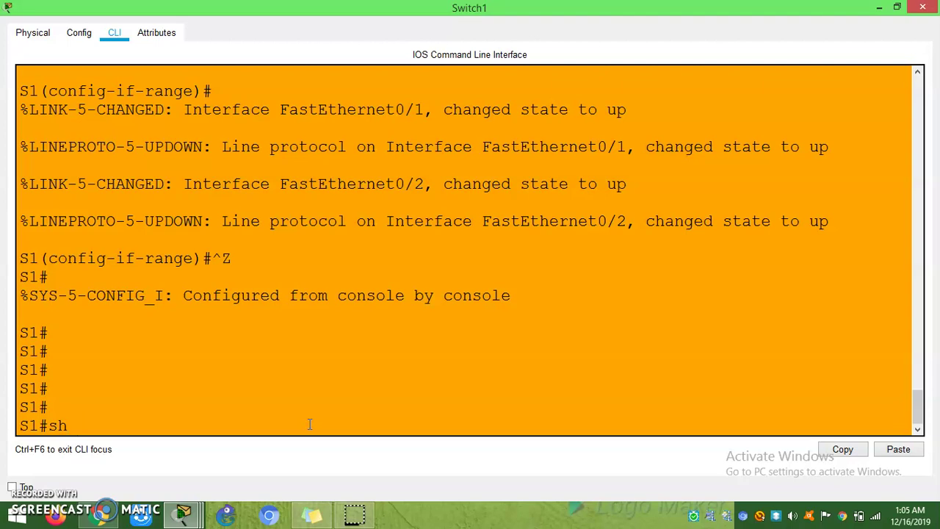
type(" vt")
key("Tab")
type("st")
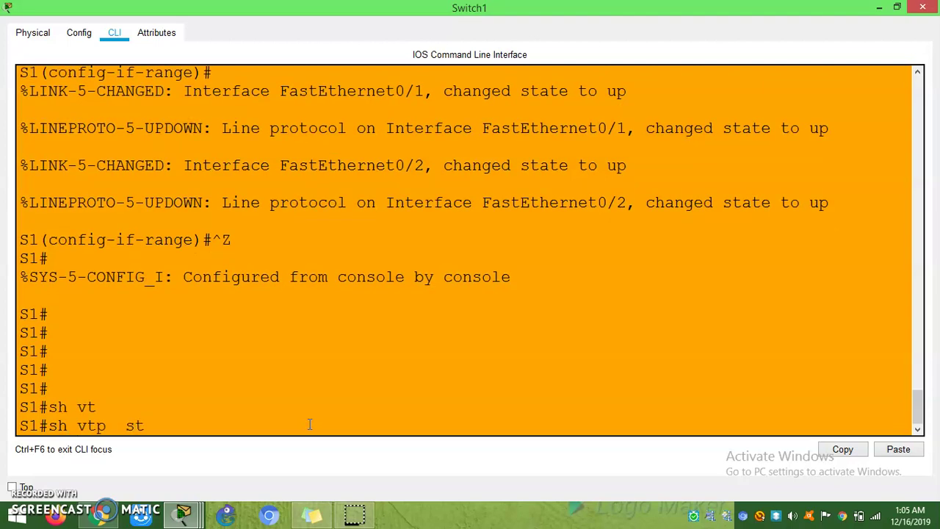
key("Tab")
key("Return")
key("Return")
key("Return")
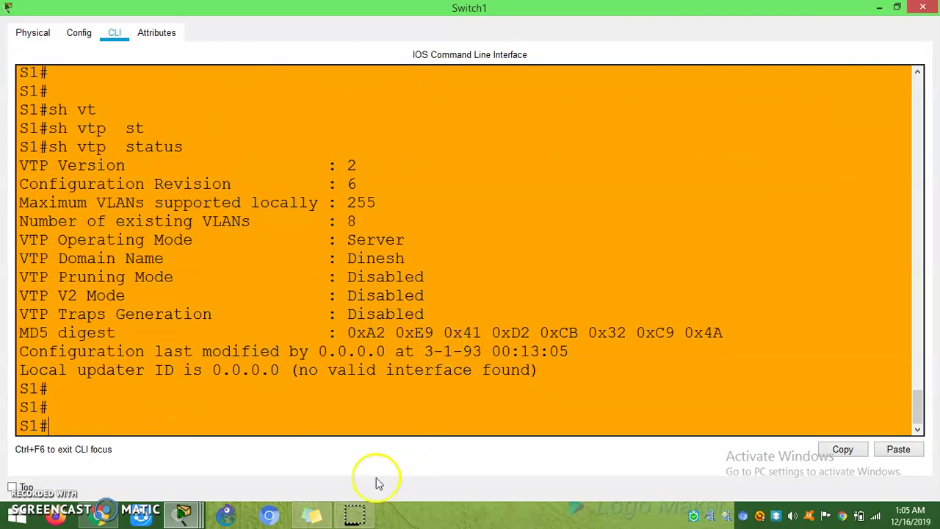
Step: Switch to Switch2's command line, display its VTP status and highlight the configuration revision value
mouse_move(181, 518)
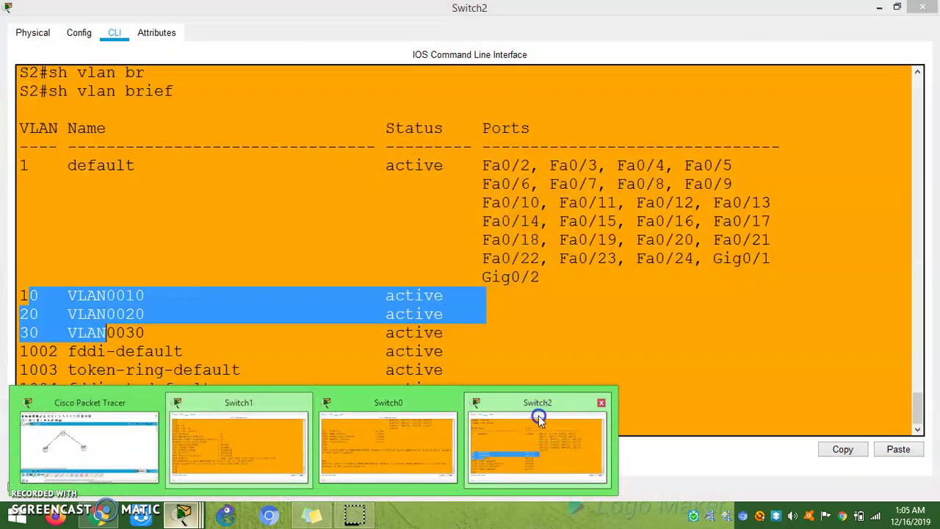
left_click(542, 420)
key("Return")
key("Return")
key("Return")
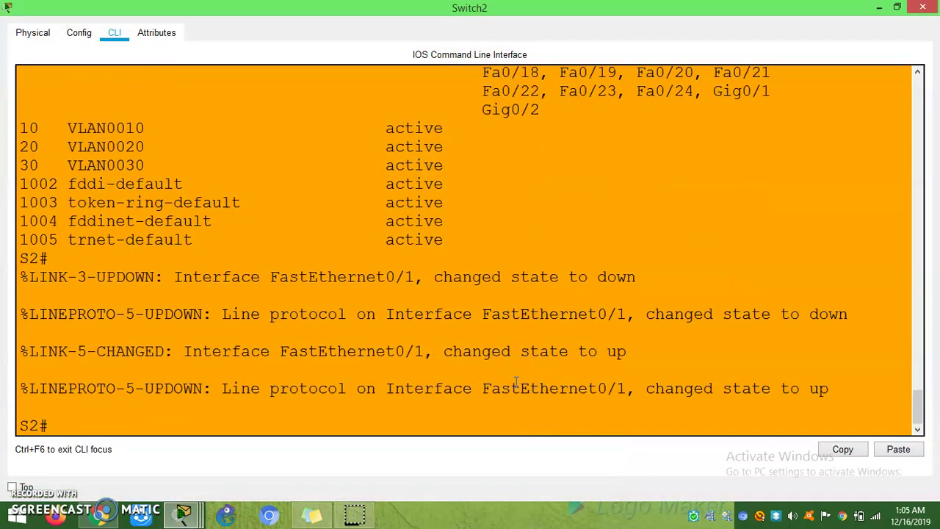
type("SH VT")
key("Tab")
type("p")
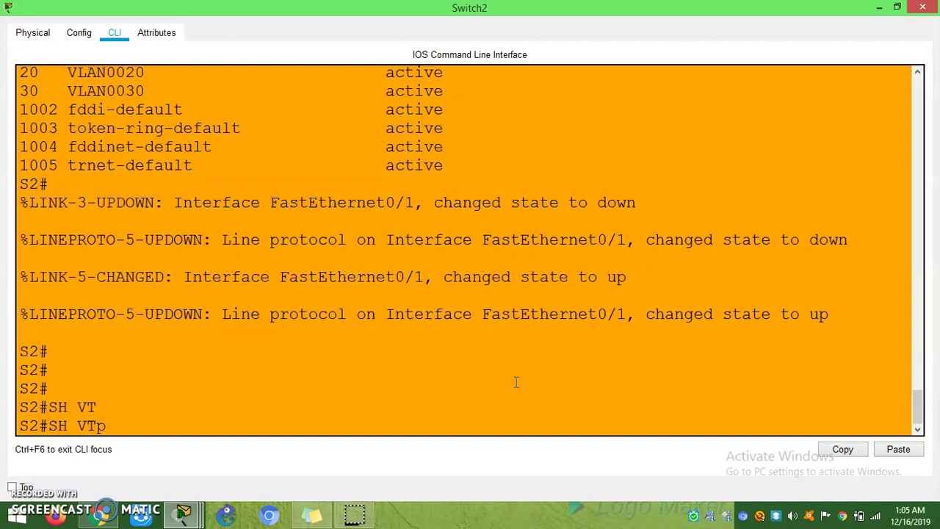
type(" ST")
key("Tab")
key("Return")
double_click(351, 240)
left_click(620, 388)
Step: List Switch2's VLANs with sh vlan brief and highlight the VLAN 50, 60 and 90 rows
type("SH VL")
key("Tab")
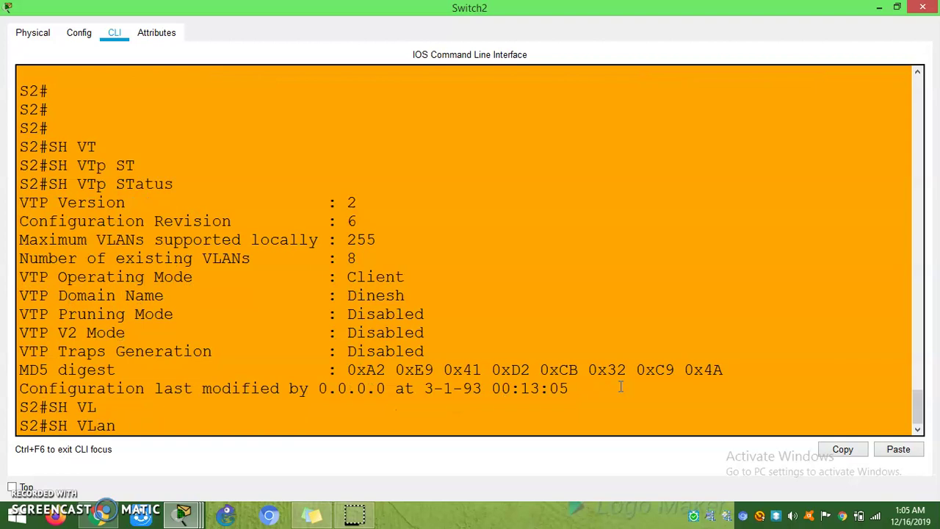
type("BR")
key("Tab")
key("Return")
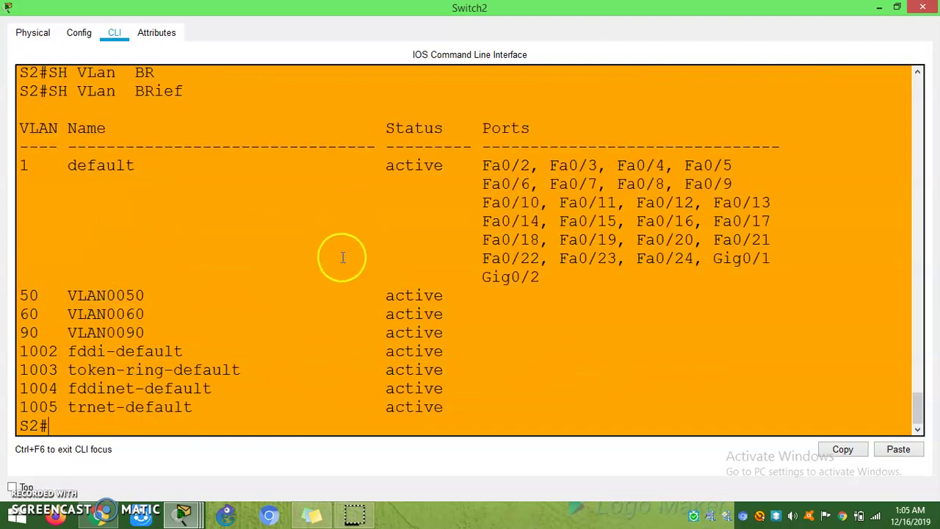
left_click_drag(49, 296, 23, 285)
left_click(426, 339)
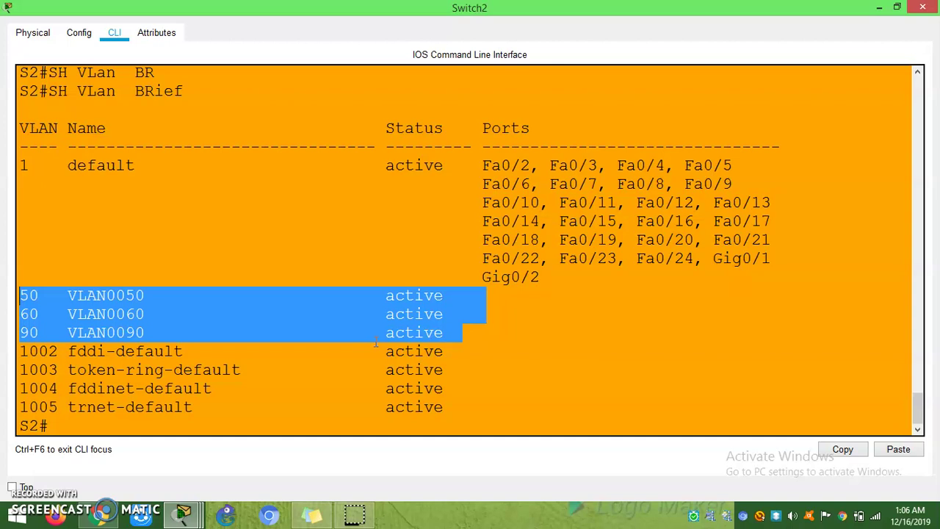
Step: Highlight the status entry of VLAN 90 in Switch2's VLAN list
left_click(417, 334)
left_click(493, 335)
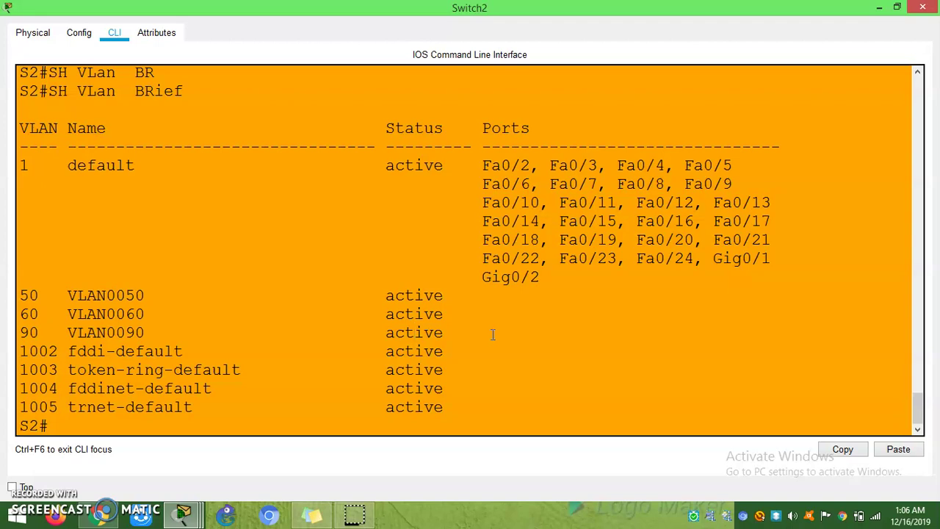
left_click(452, 334)
left_click_drag(451, 334, 388, 332)
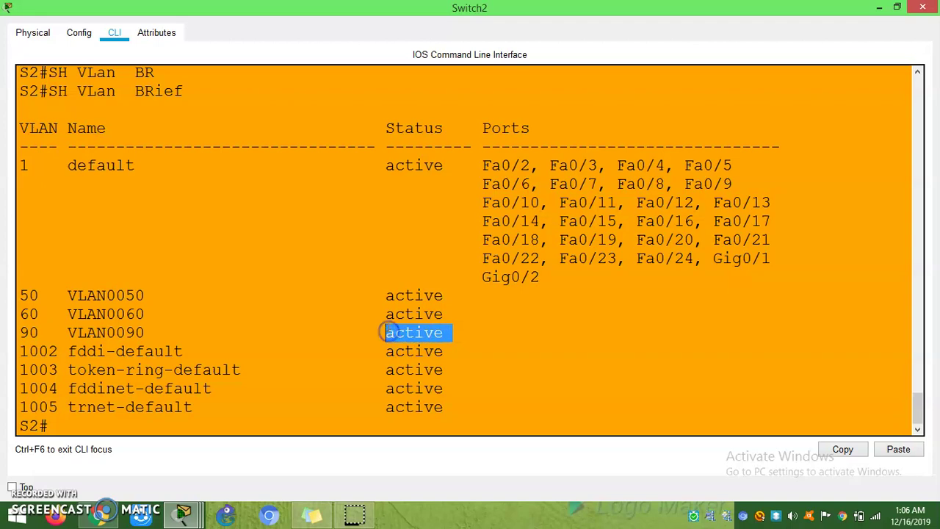